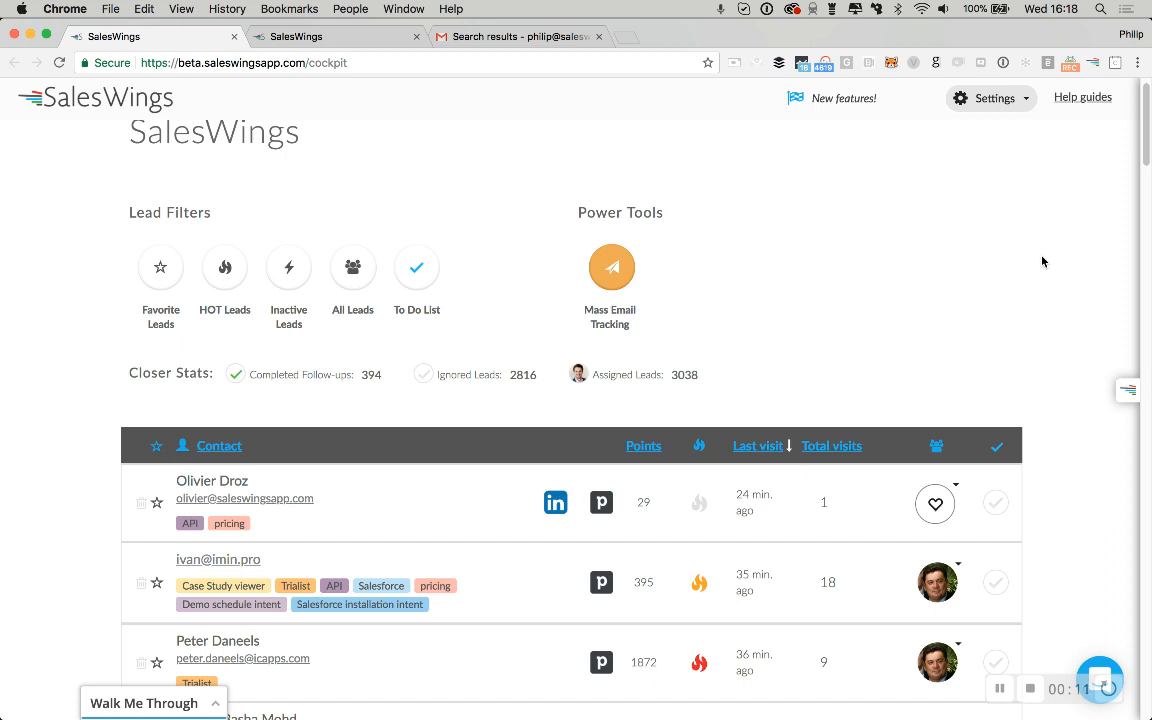
- Check who the most recent visitor's contact can be assigned to, and assign that lead to yourself
{"action": "scroll", "coordinate": [1042, 262], "scroll_direction": "down", "scroll_amount": 5}
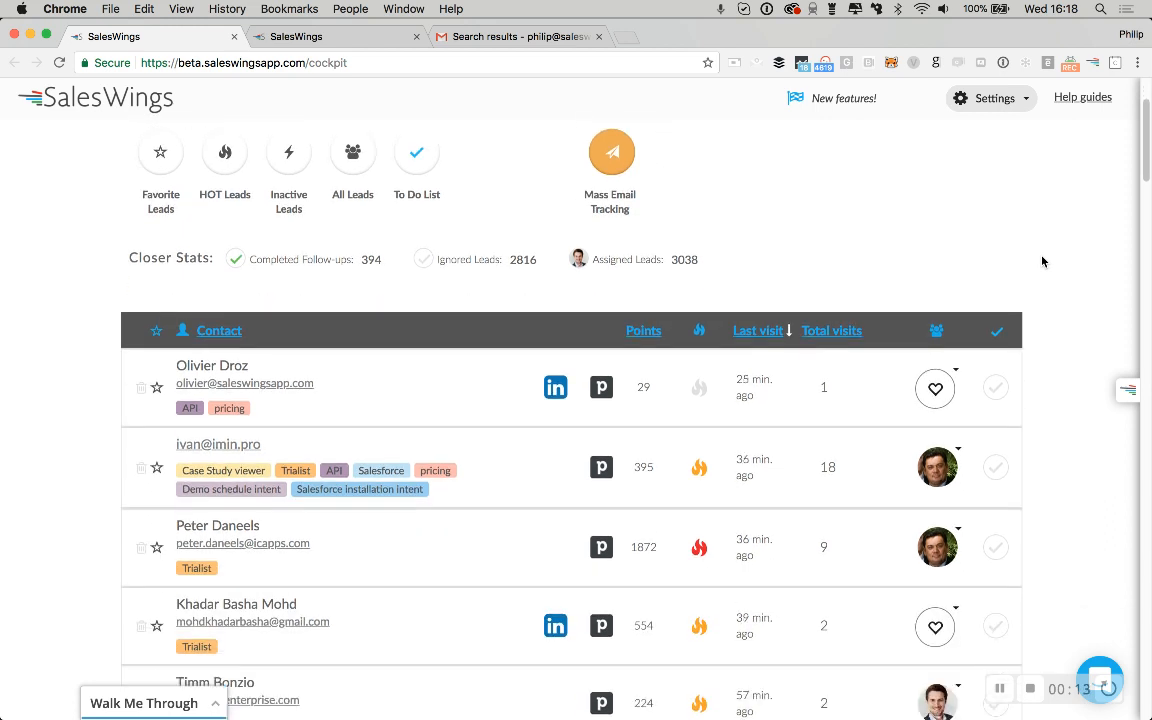
{"action": "scroll", "coordinate": [1042, 262], "scroll_direction": "down", "scroll_amount": 1}
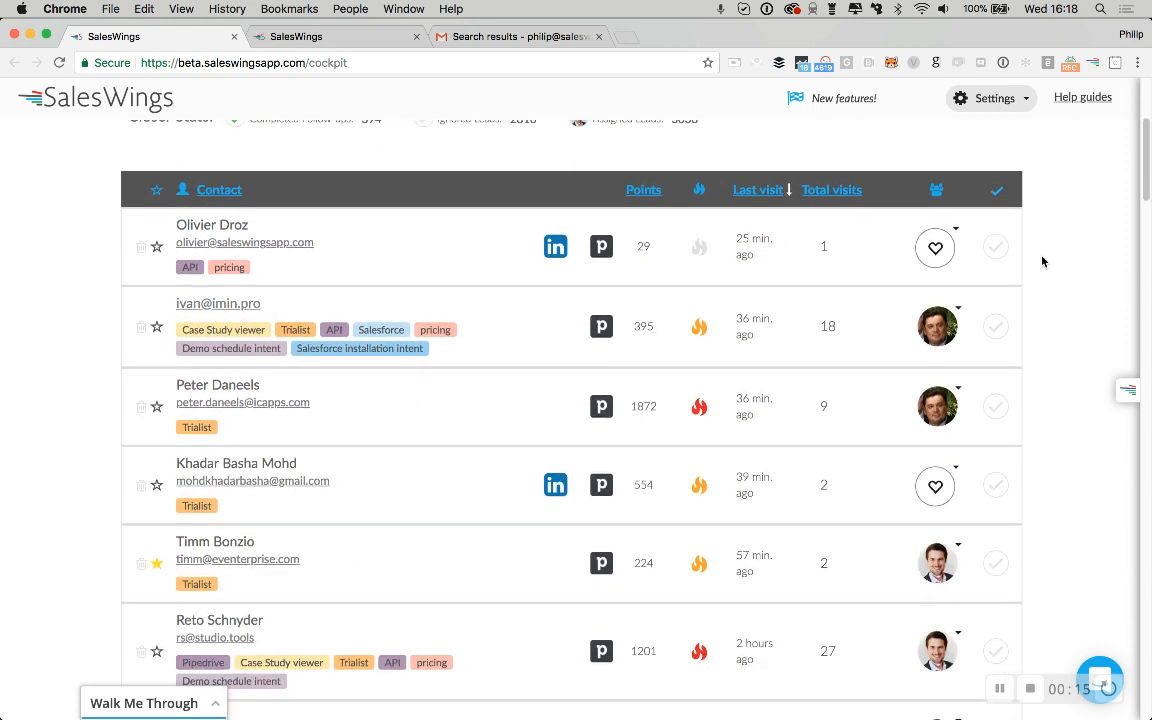
{"action": "left_click", "coordinate": [956, 231]}
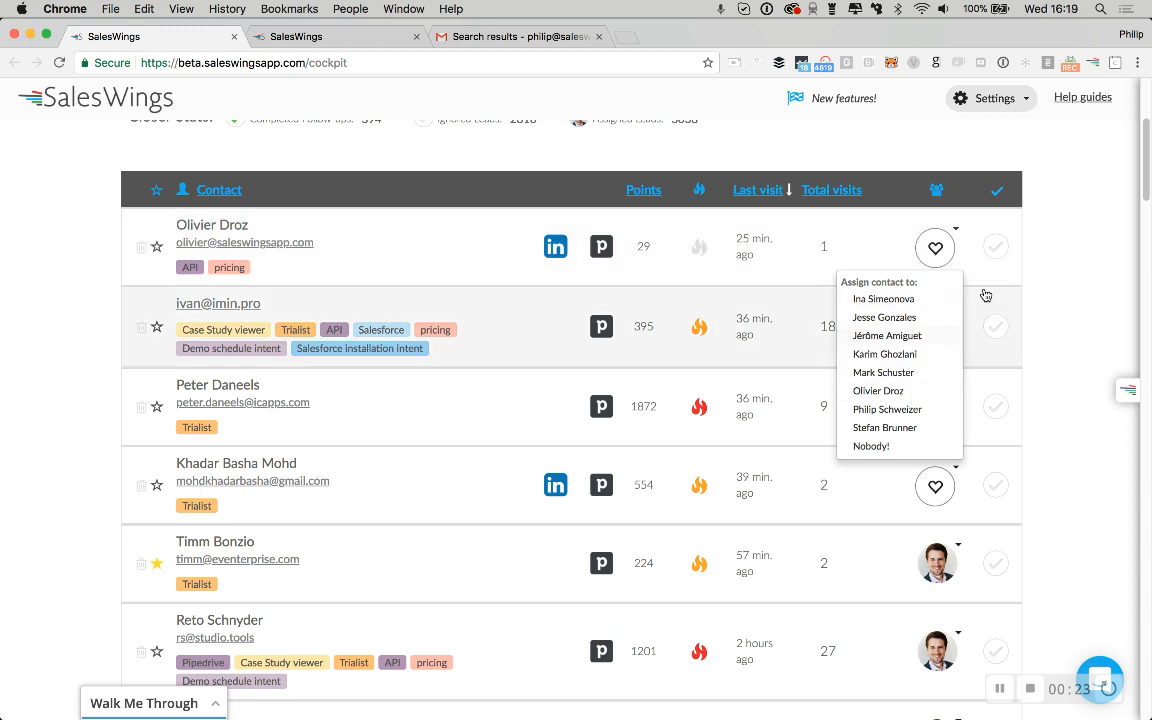
{"action": "left_click", "coordinate": [1057, 285]}
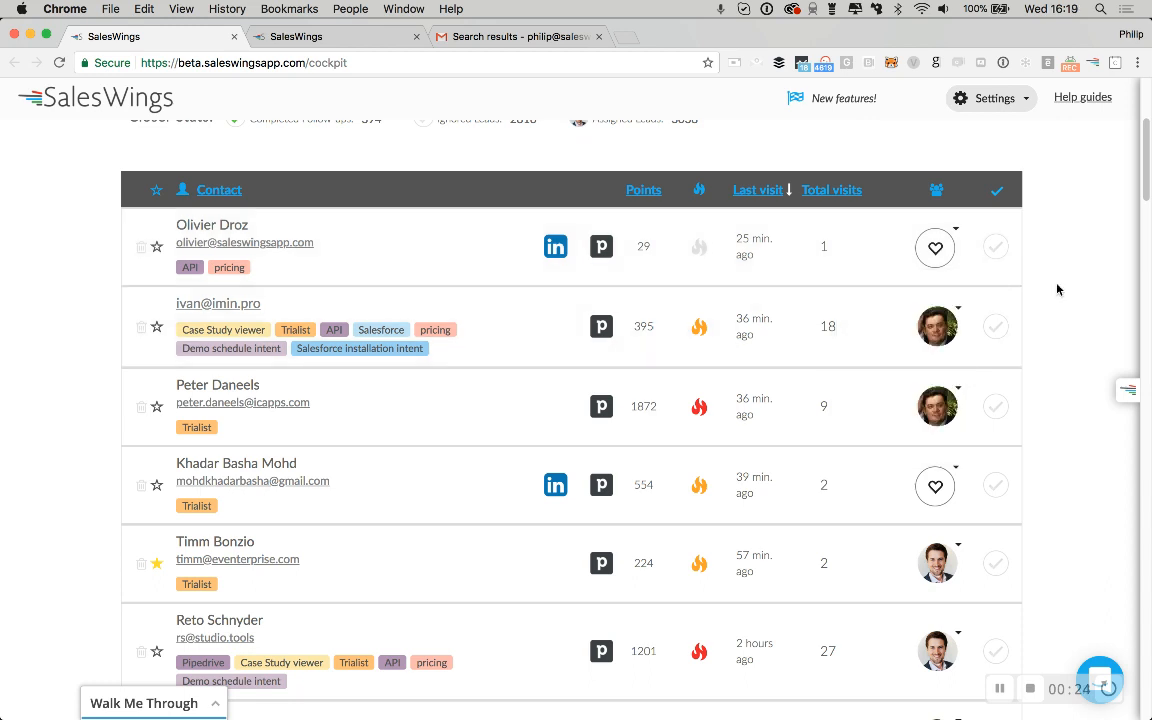
{"action": "left_click", "coordinate": [935, 249]}
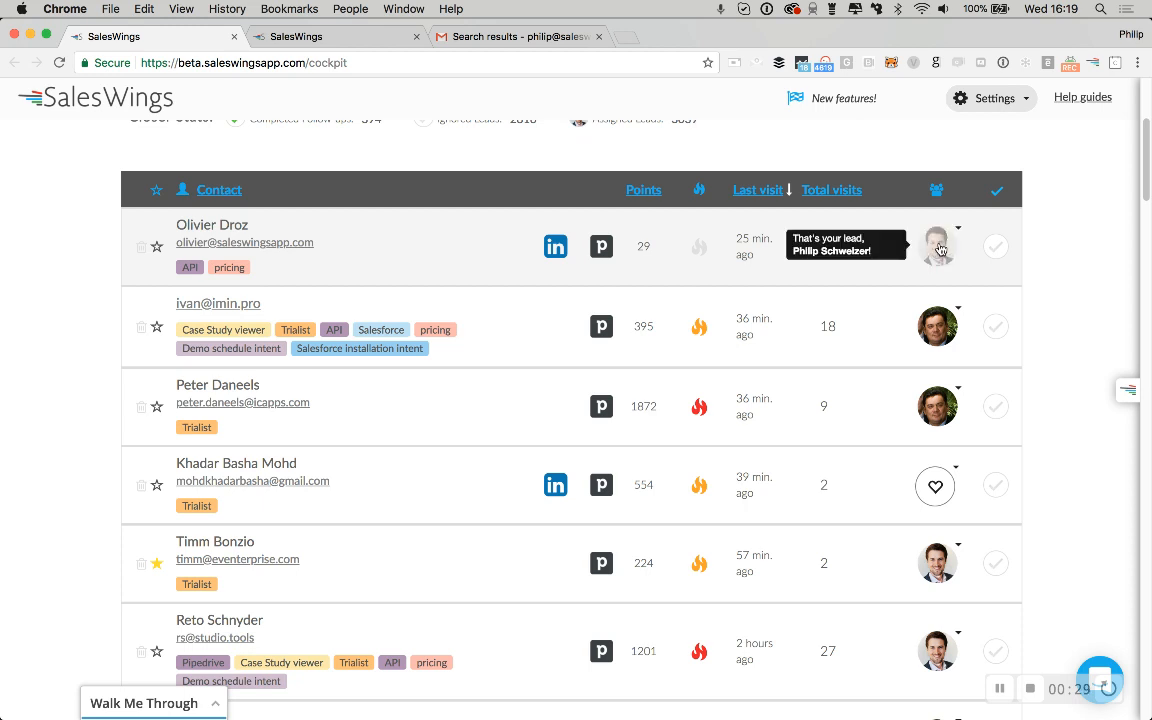
- Review the lead list's owners, tags, points and visit data together with the lead filters and closer stats
{"action": "scroll", "coordinate": [963, 215], "scroll_direction": "up", "scroll_amount": 2}
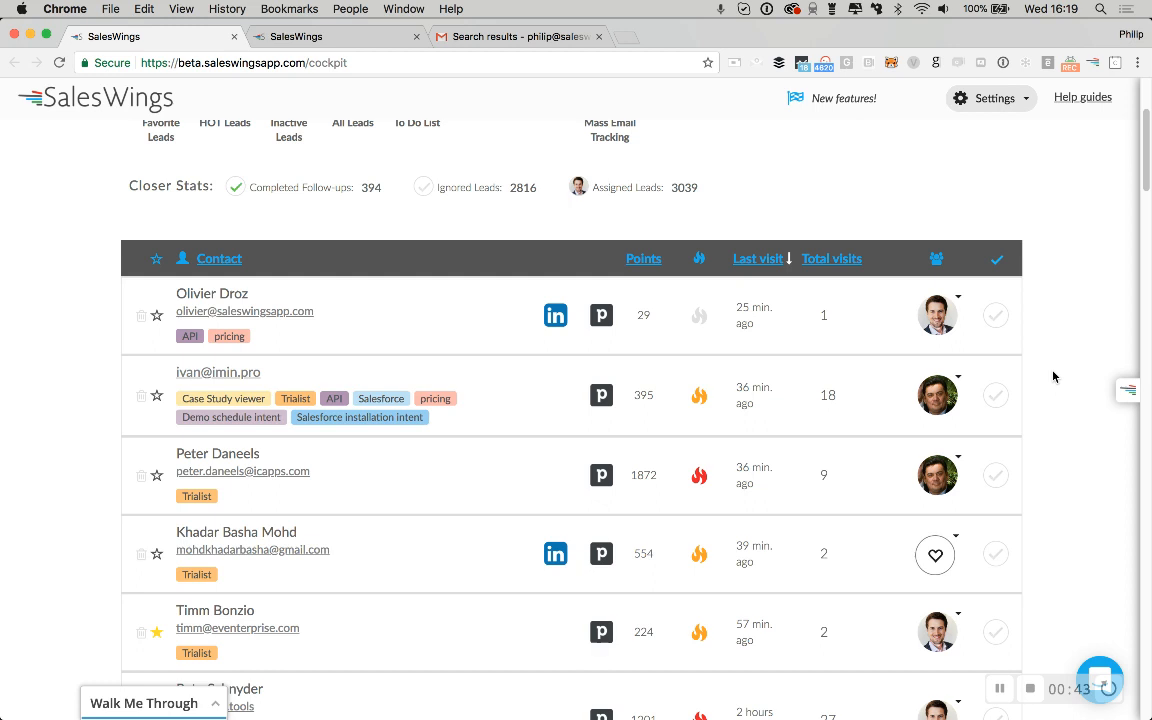
{"action": "scroll", "coordinate": [1053, 376], "scroll_direction": "down", "scroll_amount": 4}
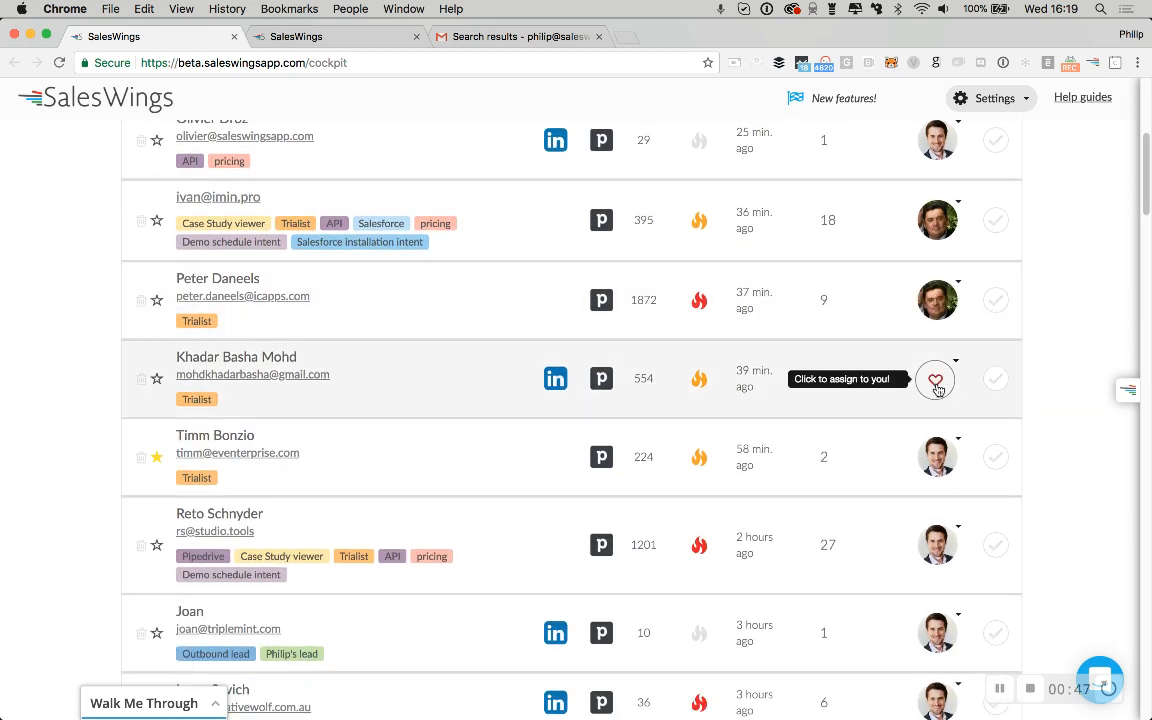
{"action": "scroll", "coordinate": [1050, 331], "scroll_direction": "up", "scroll_amount": 7}
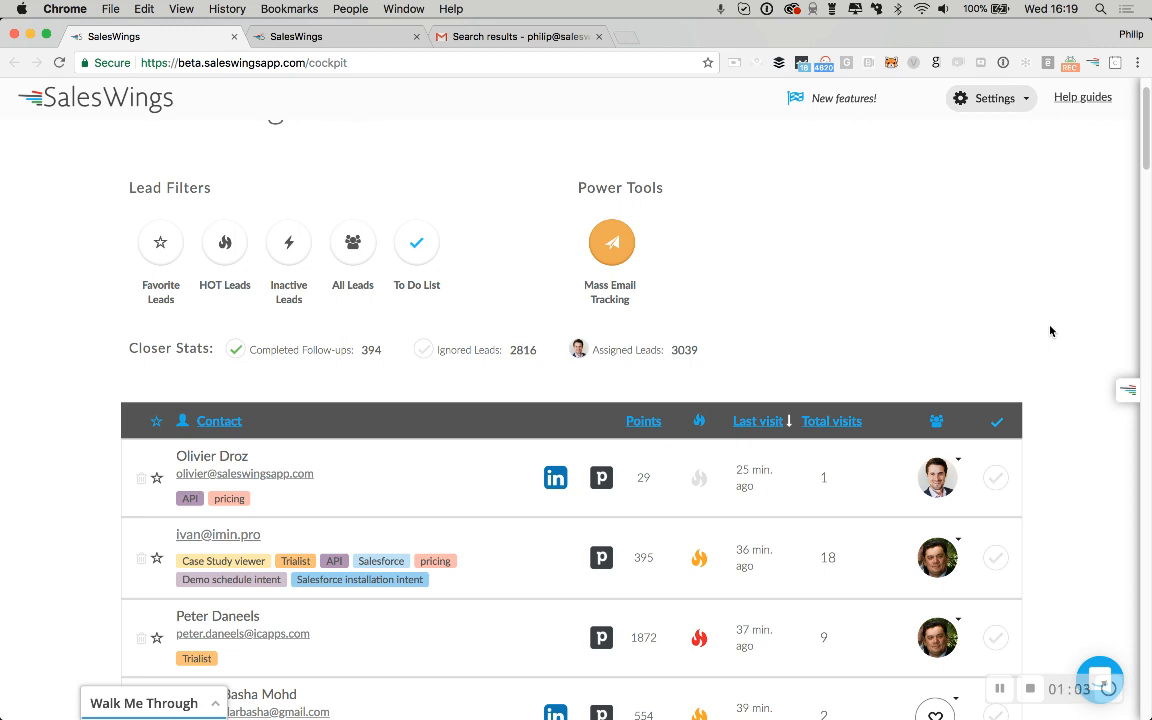
{"action": "scroll", "coordinate": [1050, 331], "scroll_direction": "down", "scroll_amount": 3}
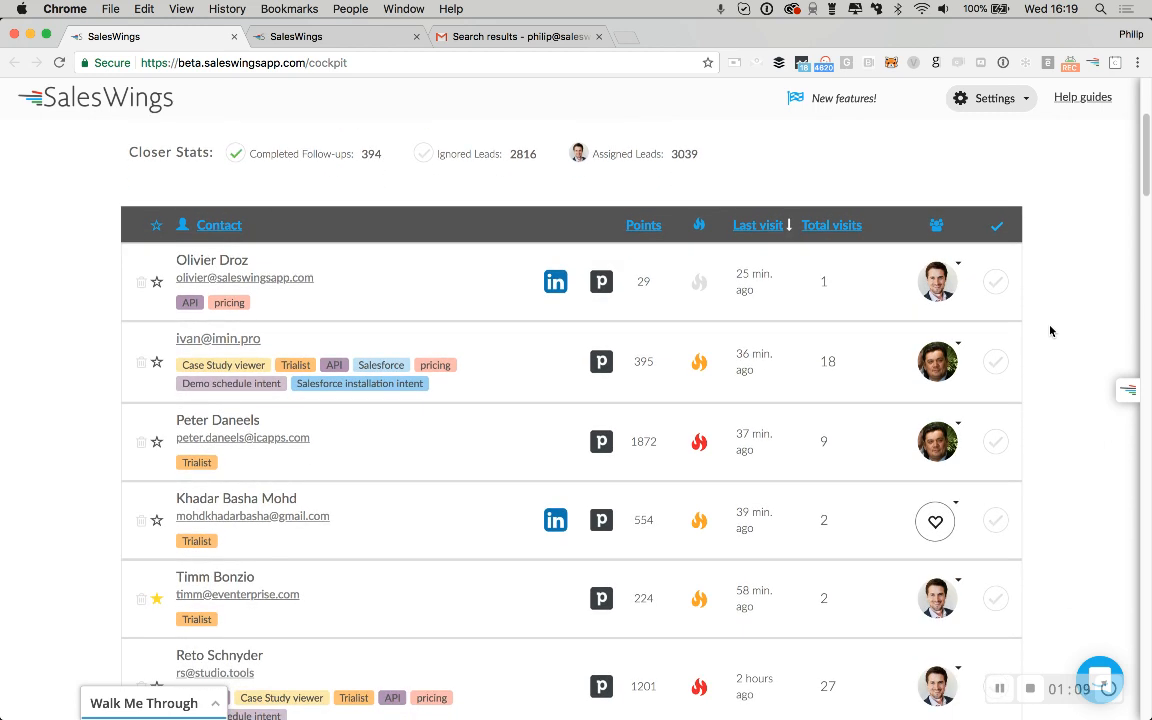
{"action": "scroll", "coordinate": [1050, 331], "scroll_direction": "up", "scroll_amount": 1}
{"action": "scroll", "coordinate": [1050, 331], "scroll_direction": "down", "scroll_amount": 7}
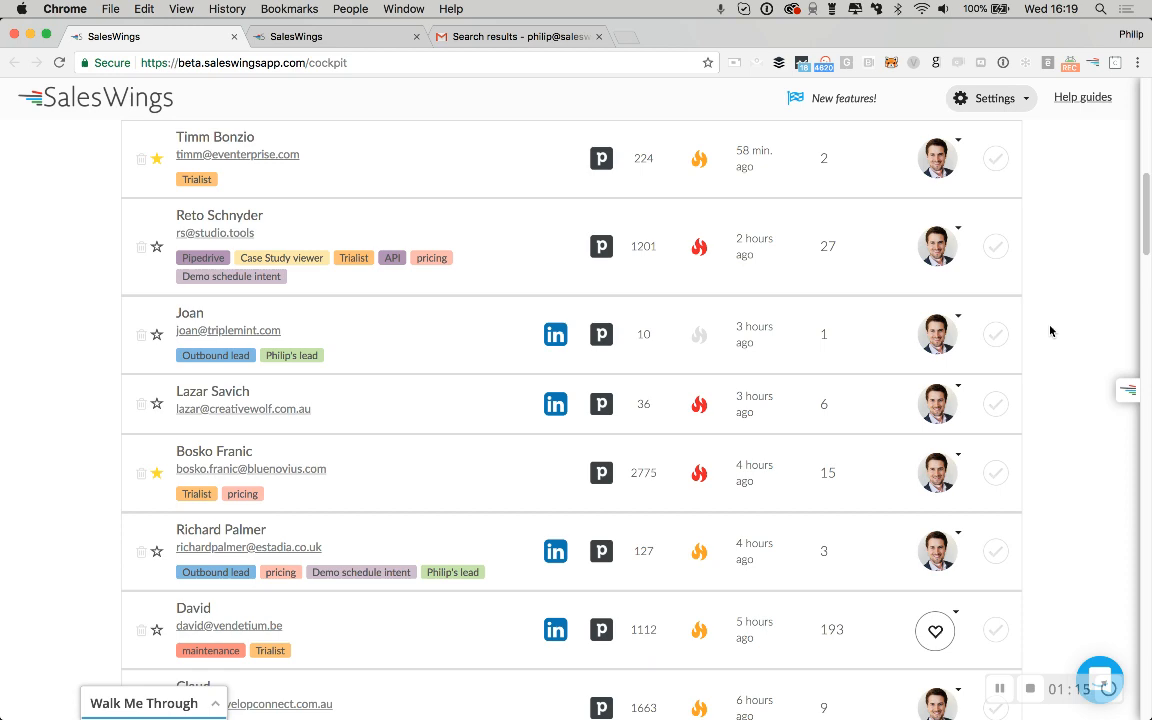
{"action": "scroll", "coordinate": [1050, 331], "scroll_direction": "up", "scroll_amount": 4}
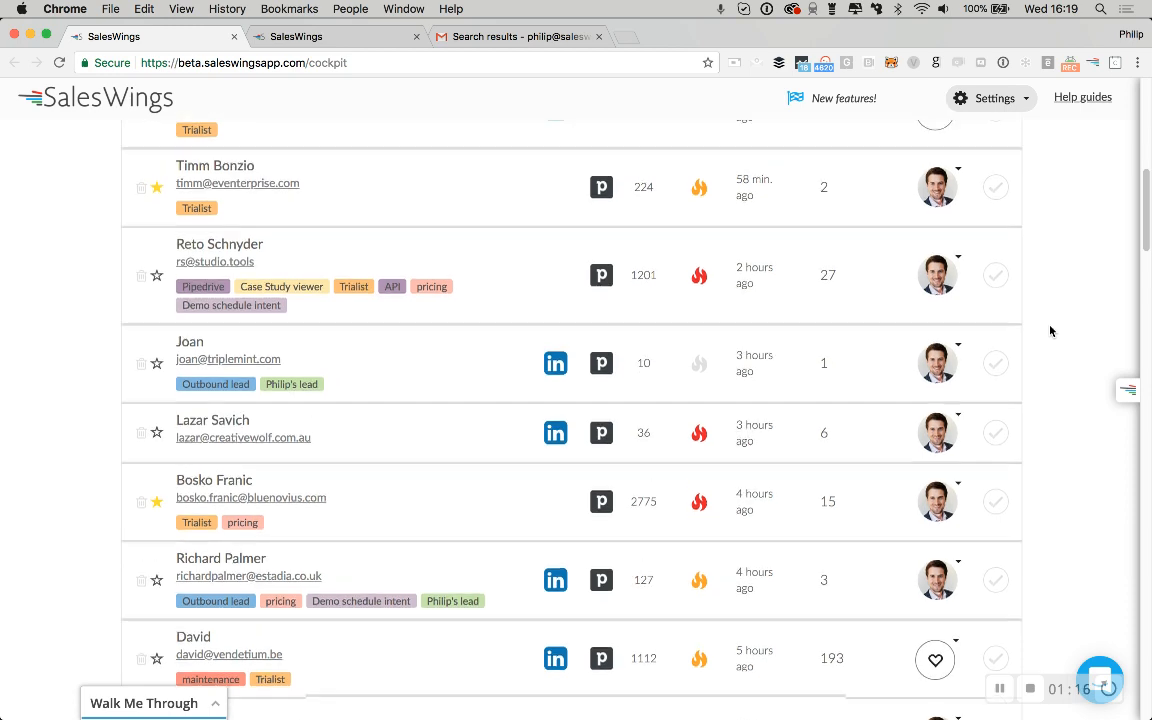
{"action": "scroll", "coordinate": [1050, 331], "scroll_direction": "up", "scroll_amount": 4}
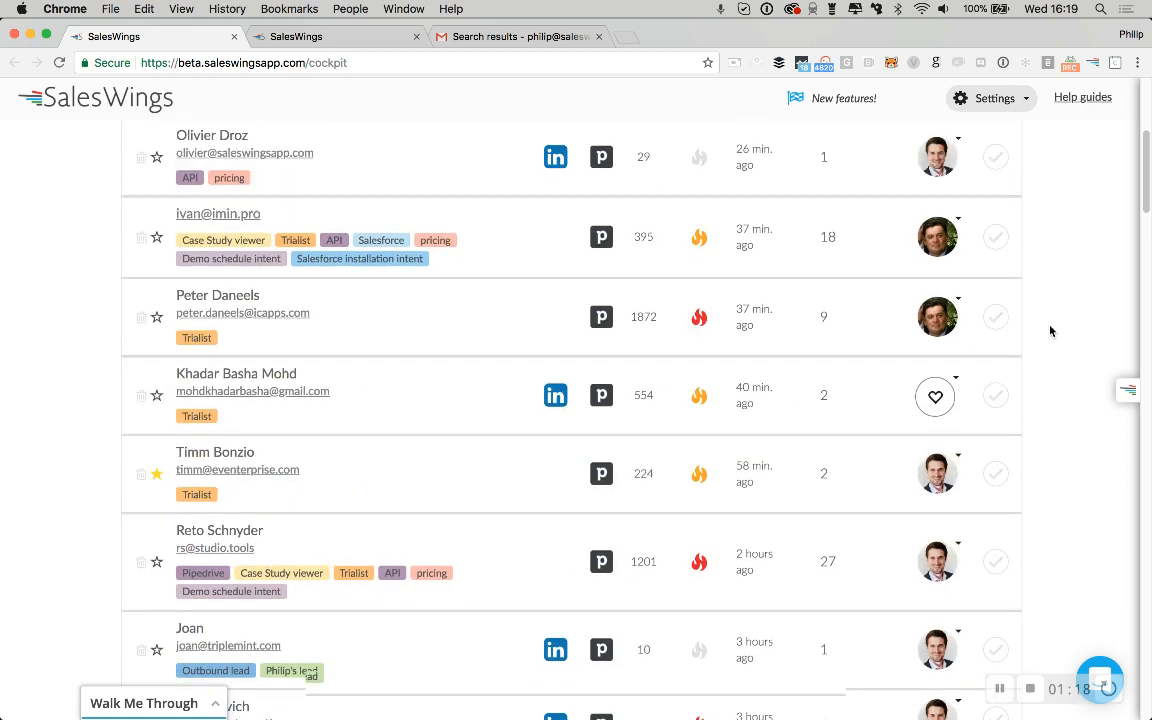
{"action": "scroll", "coordinate": [1050, 331], "scroll_direction": "up", "scroll_amount": 4}
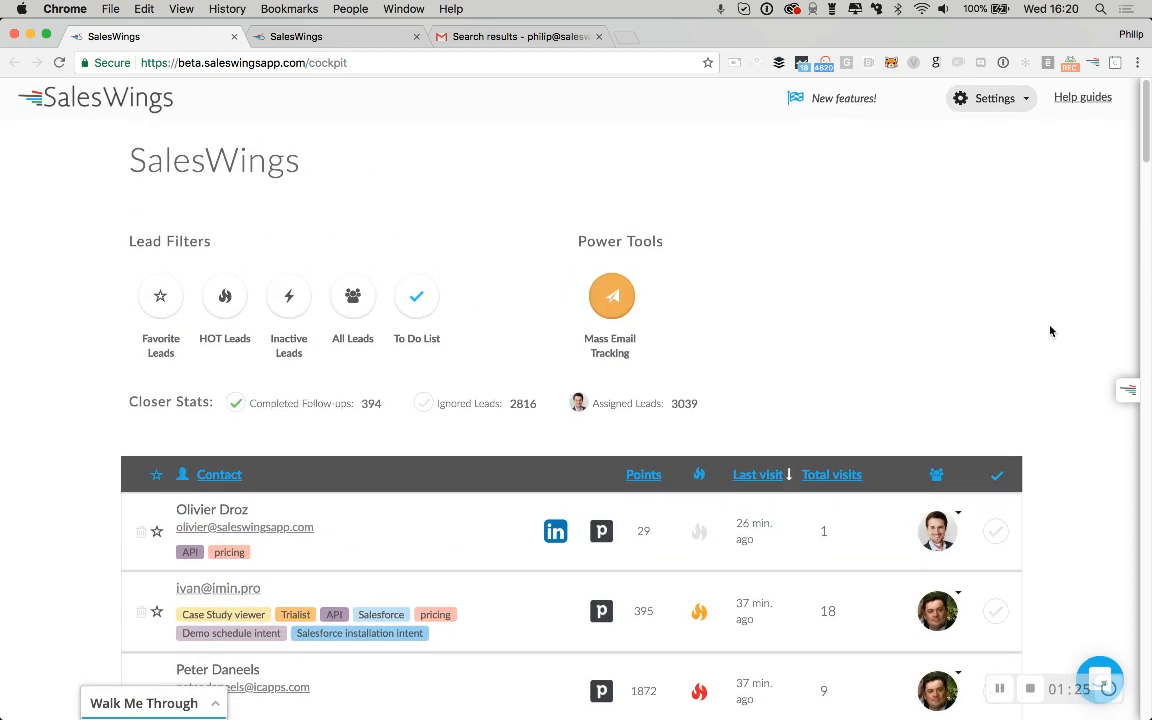
{"action": "scroll", "coordinate": [1050, 331], "scroll_direction": "down", "scroll_amount": 2}
{"action": "scroll", "coordinate": [1050, 331], "scroll_direction": "down", "scroll_amount": 2}
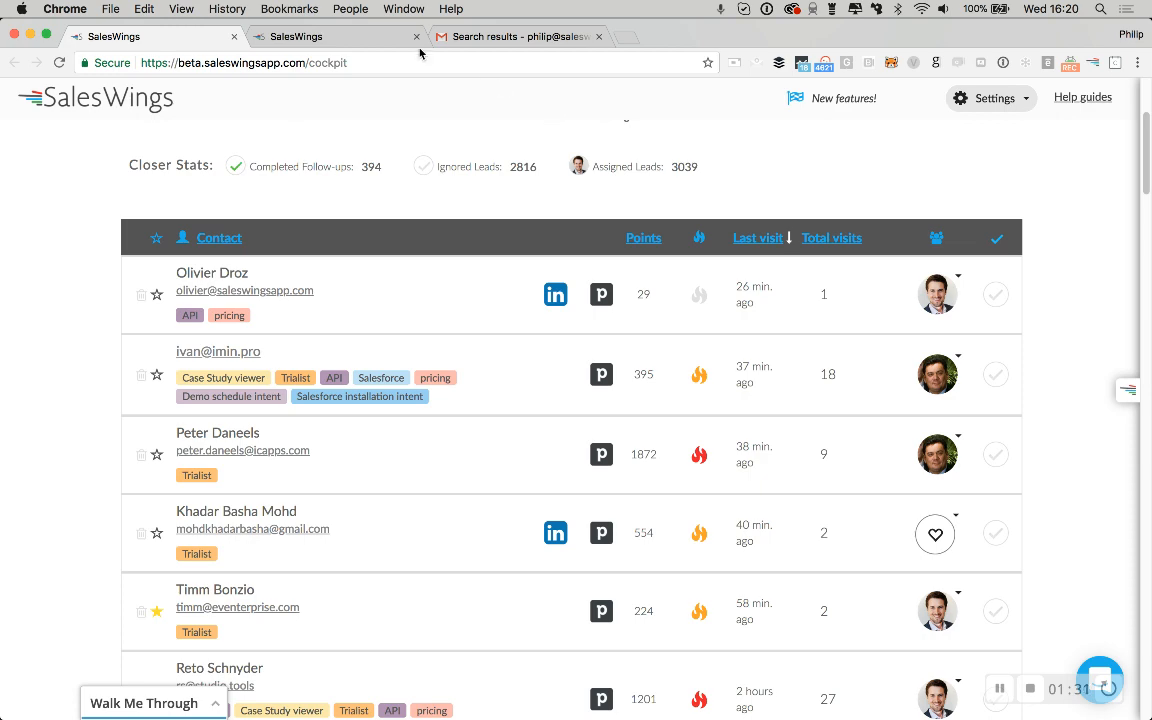
{"action": "left_click", "coordinate": [373, 40]}
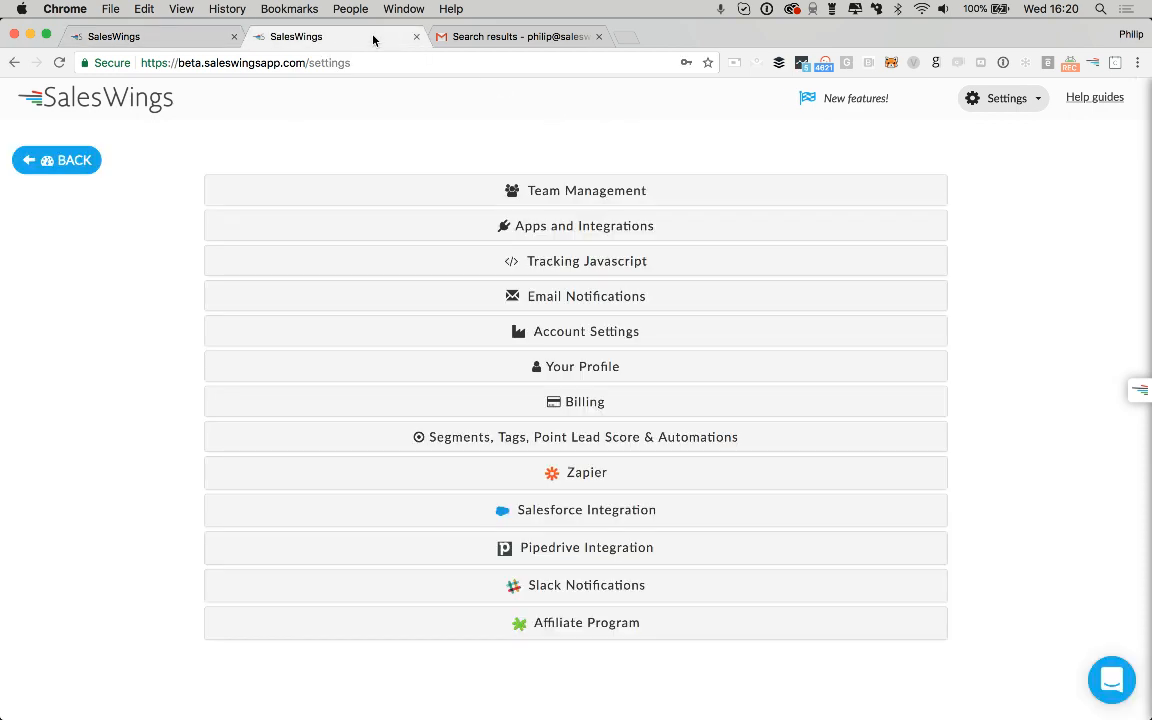
{"action": "left_click", "coordinate": [203, 37]}
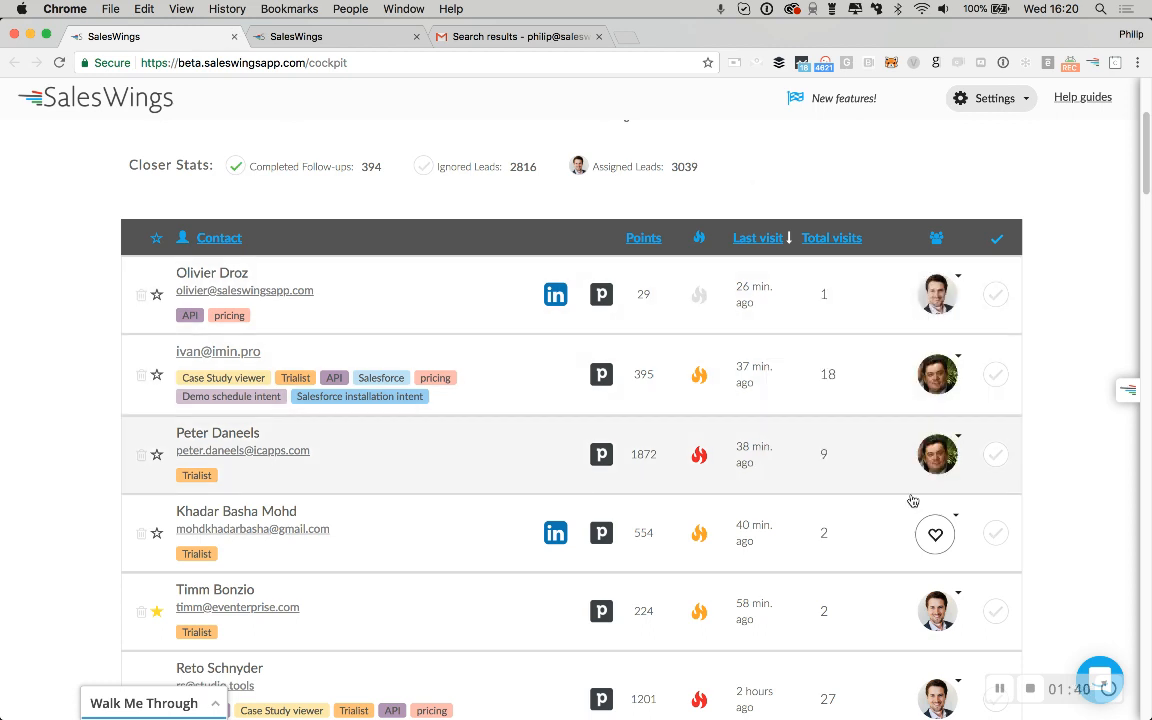
{"action": "left_click", "coordinate": [625, 37]}
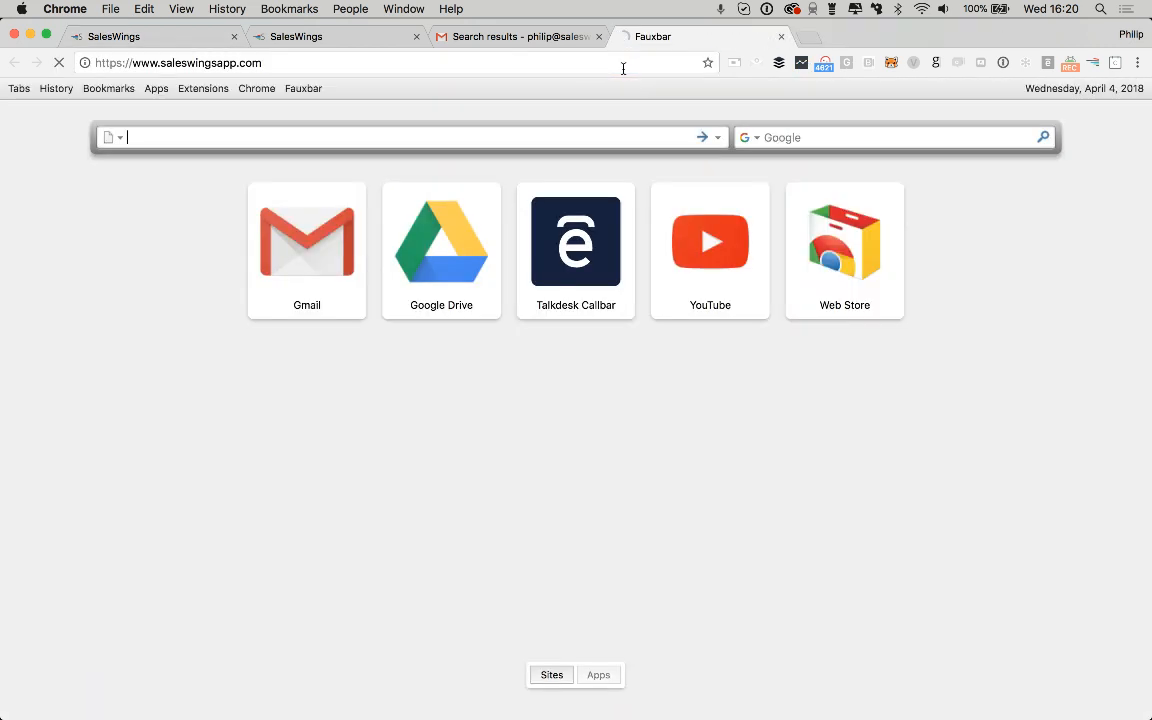
{"action": "left_click_drag", "start_coordinate": [686, 39], "coordinate": [342, 31]}
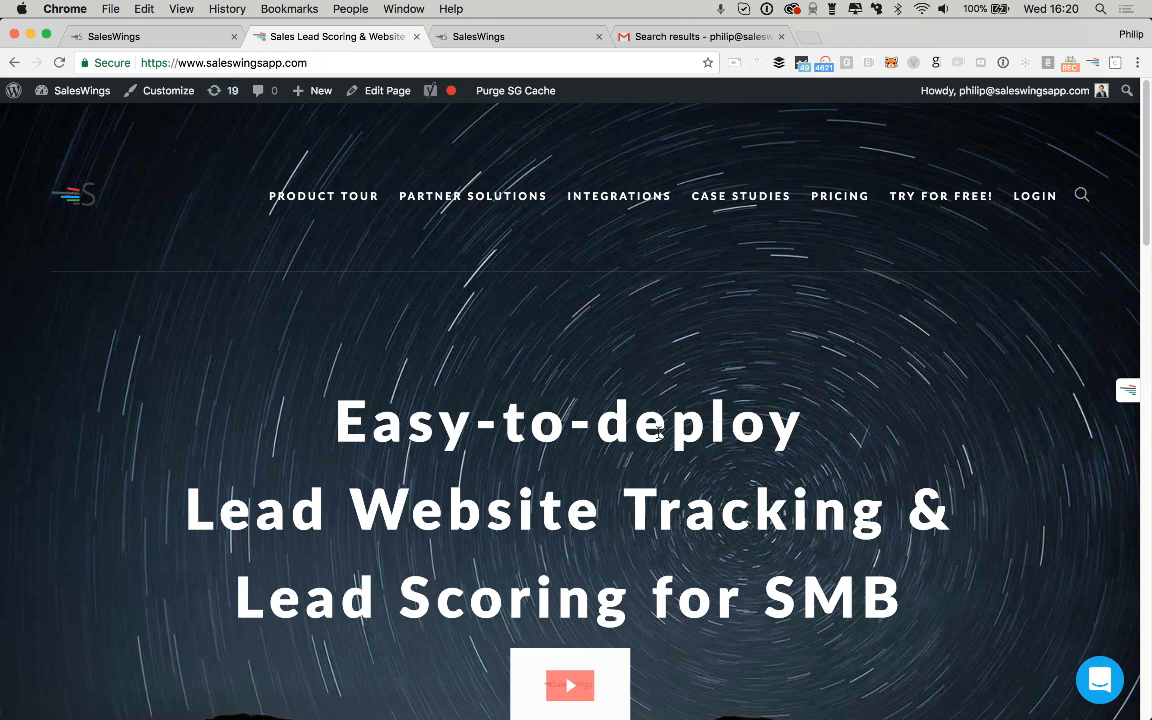
{"action": "scroll", "coordinate": [940, 512], "scroll_direction": "down", "scroll_amount": 5}
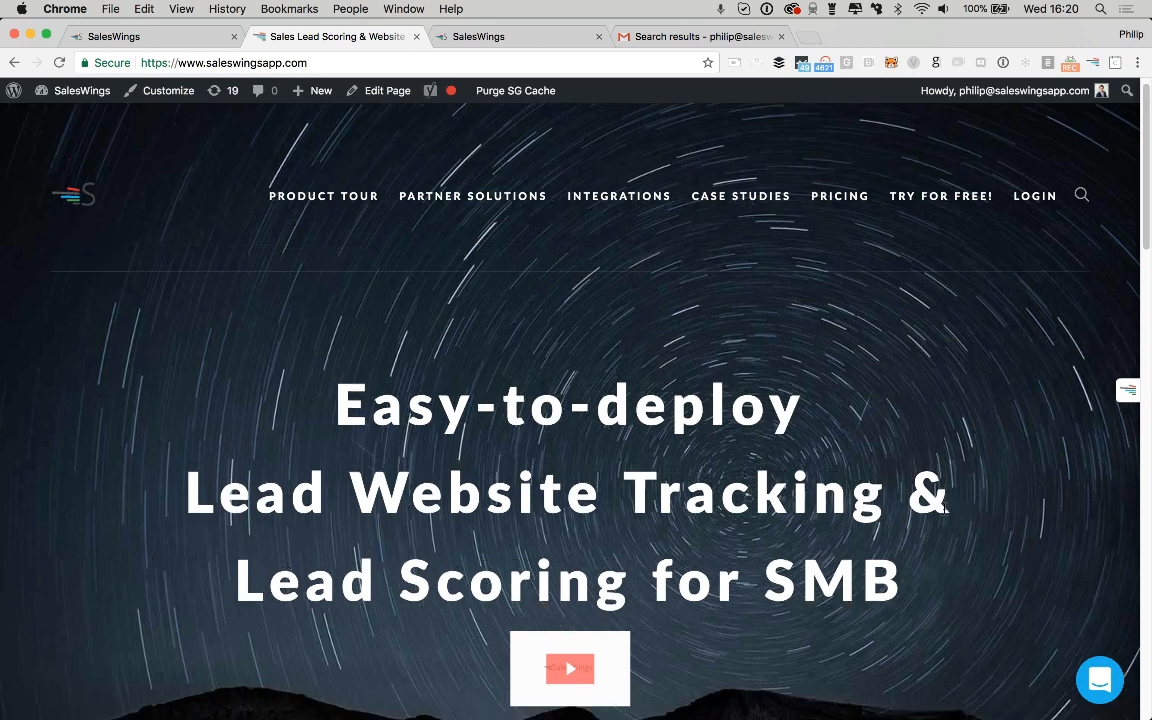
{"action": "scroll", "coordinate": [944, 514], "scroll_direction": "down", "scroll_amount": 8}
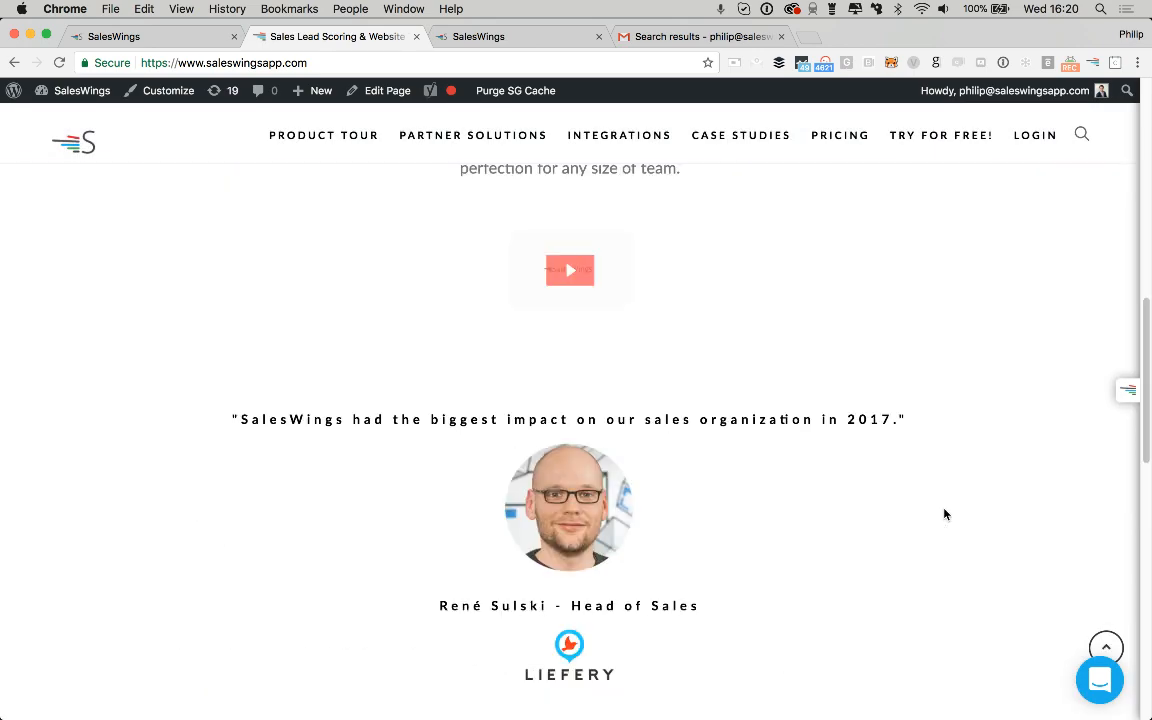
{"action": "scroll", "coordinate": [944, 514], "scroll_direction": "down", "scroll_amount": 7}
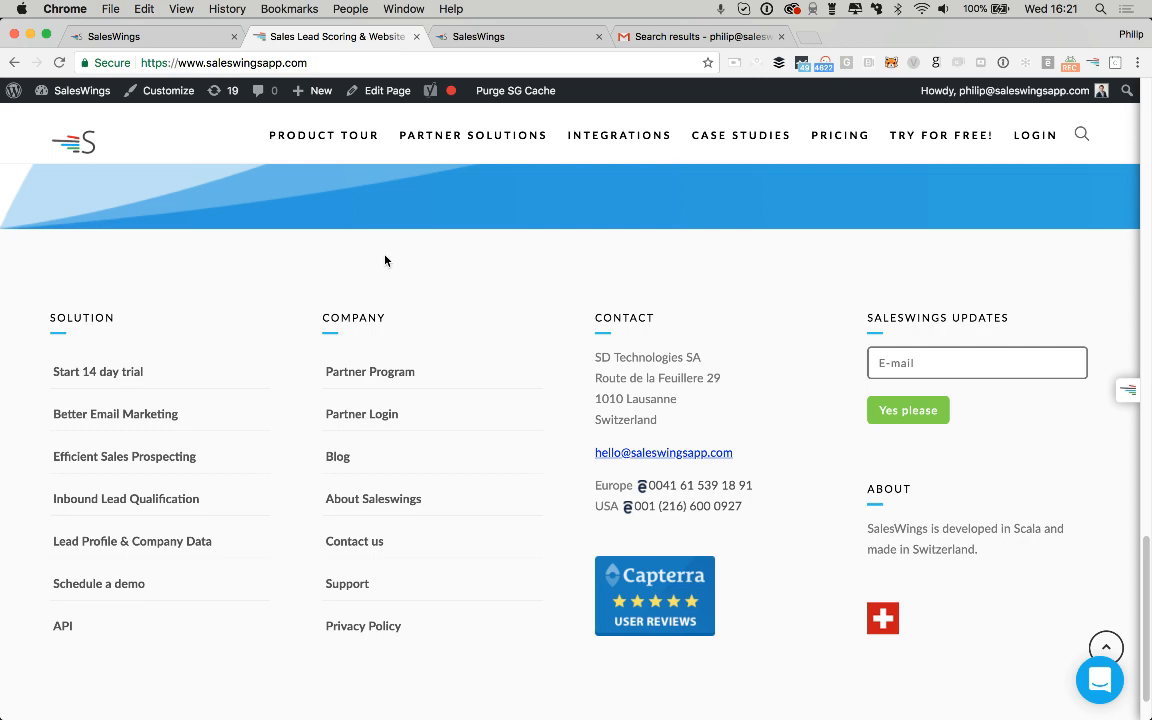
{"action": "scroll", "coordinate": [385, 260], "scroll_direction": "up", "scroll_amount": 20}
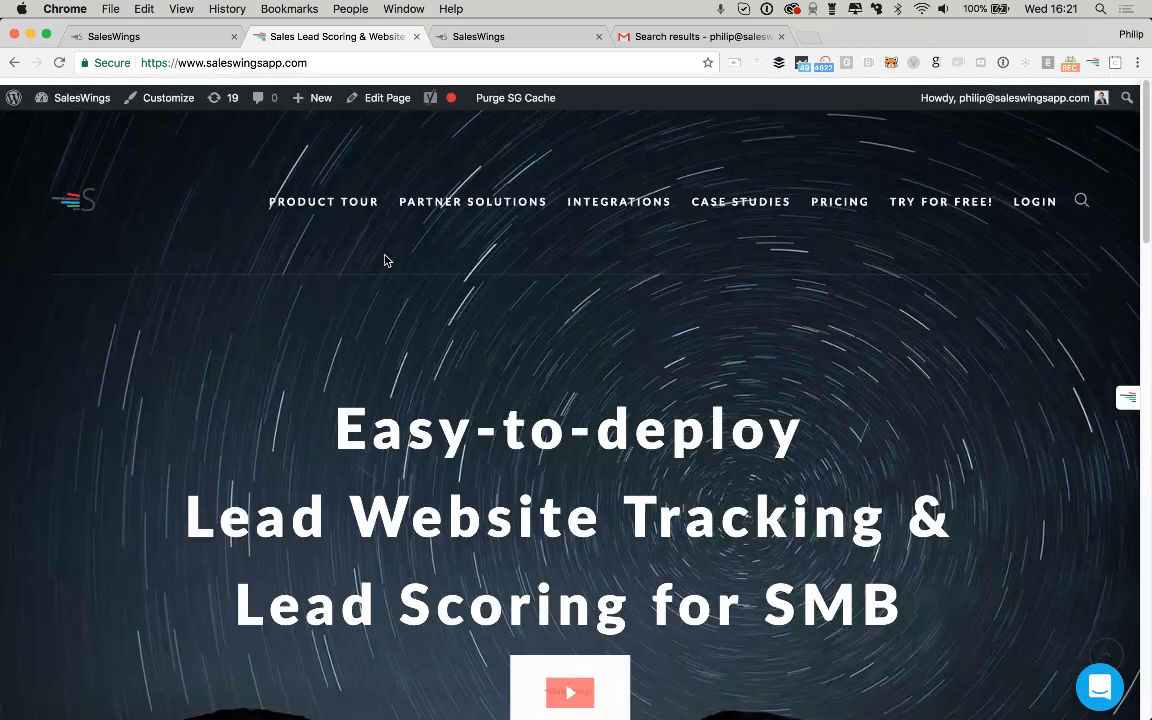
- Open the Segments, Tags, Point Lead Score & Automations section of the account's settings
{"action": "left_click", "coordinate": [449, 42]}
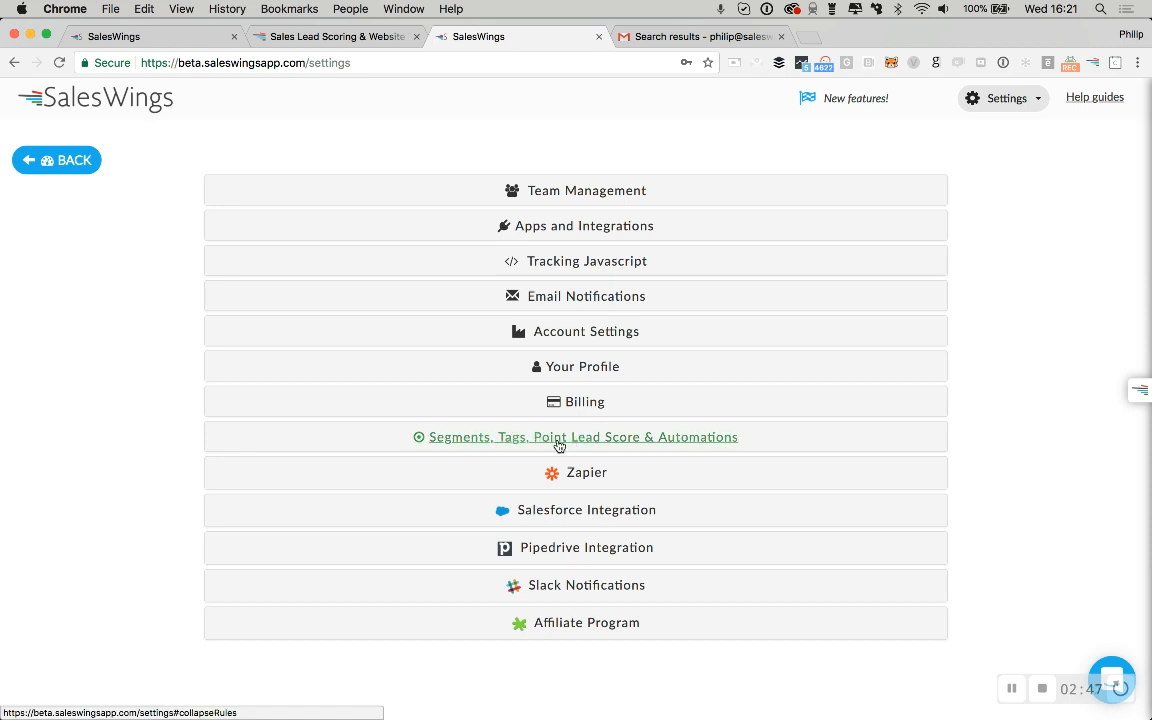
{"action": "left_click", "coordinate": [619, 442]}
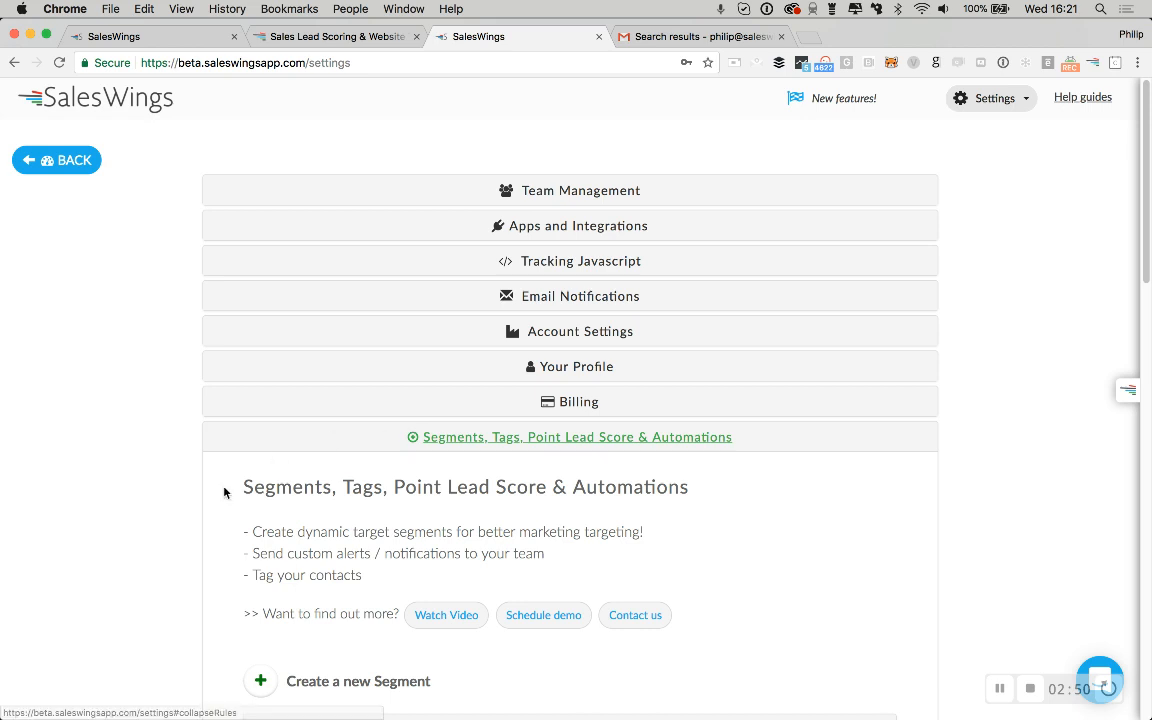
{"action": "scroll", "coordinate": [154, 561], "scroll_direction": "down", "scroll_amount": 2}
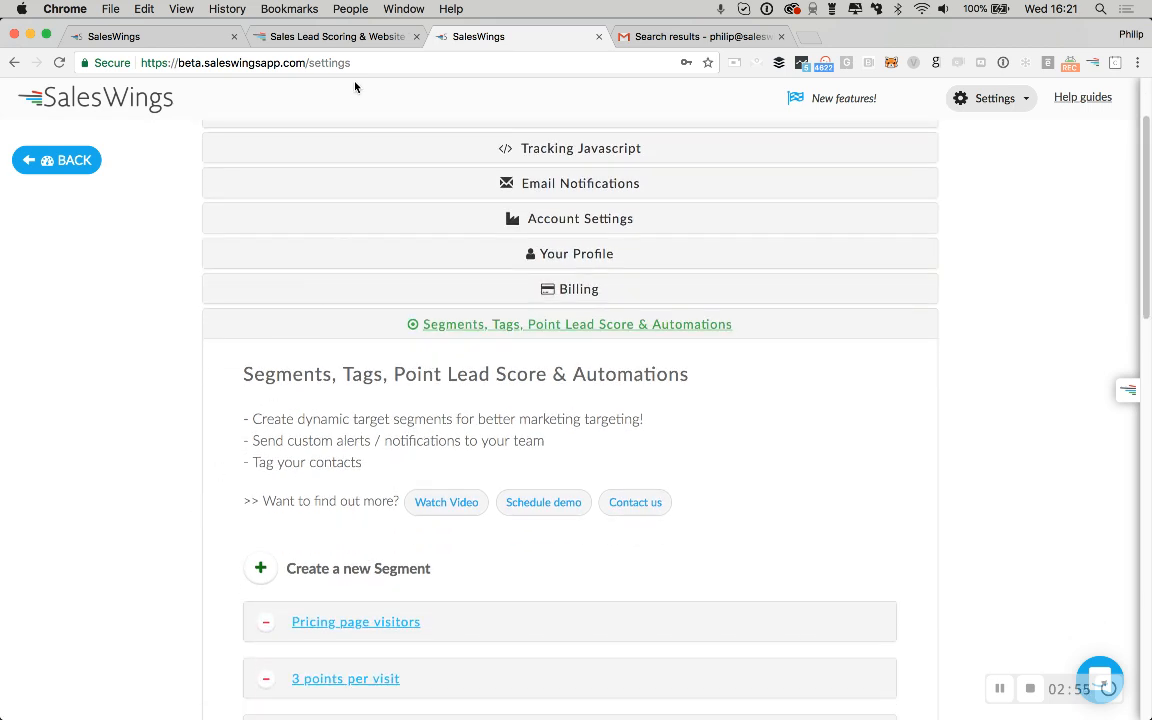
- Open the website's Partner Solutions page and copy "lead-scoring-api-technology-partners" from its address
{"action": "left_click", "coordinate": [332, 35]}
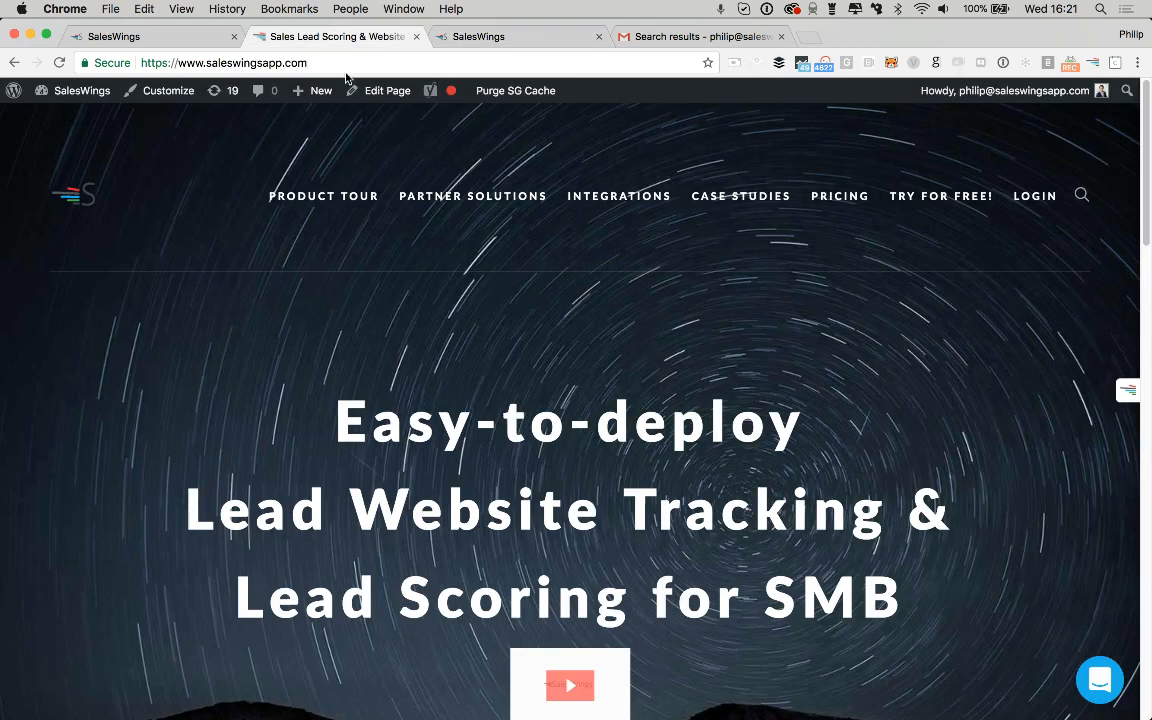
{"action": "left_click", "coordinate": [415, 197]}
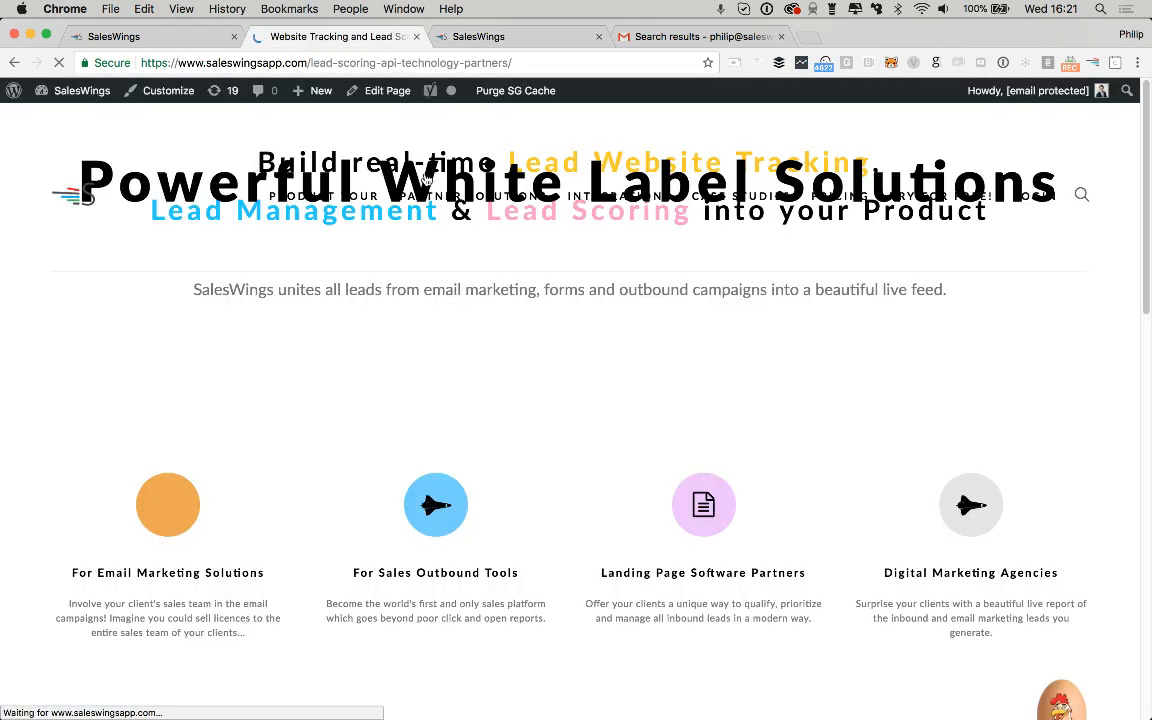
{"action": "left_click", "coordinate": [470, 62]}
{"action": "left_click", "coordinate": [470, 62]}
{"action": "left_click_drag", "start_coordinate": [511, 62], "coordinate": [311, 62]}
{"action": "key", "text": "super+c"}
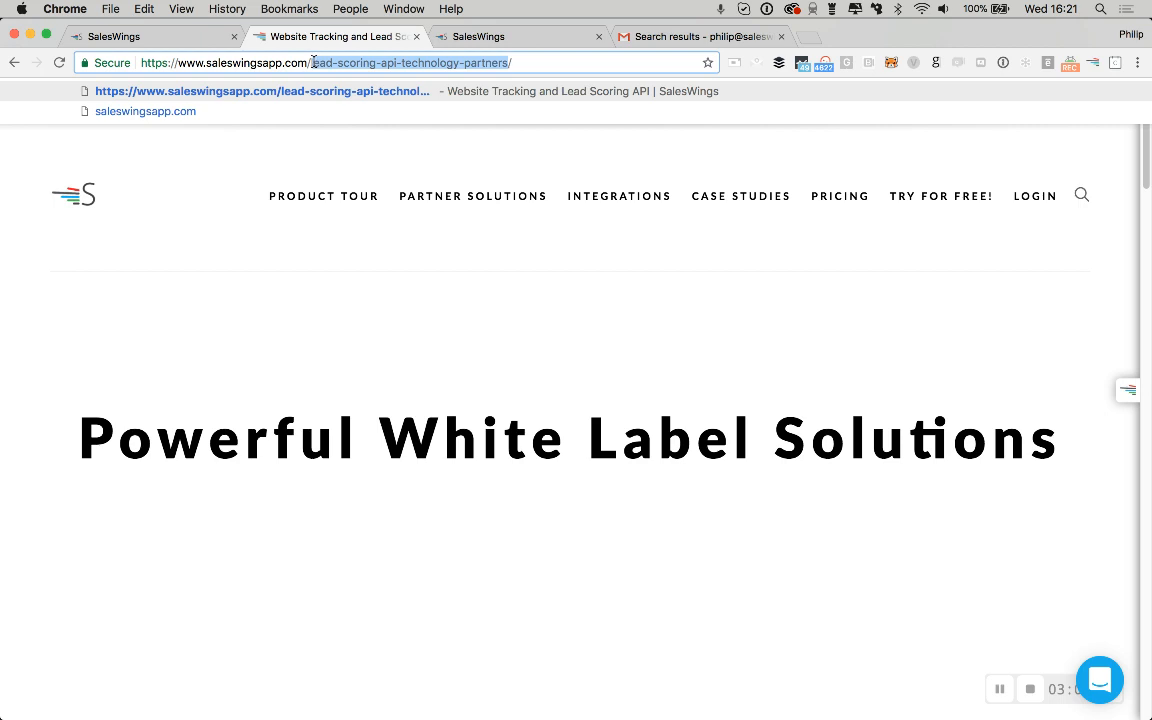
{"action": "mouse_move", "coordinate": [643, 210]}
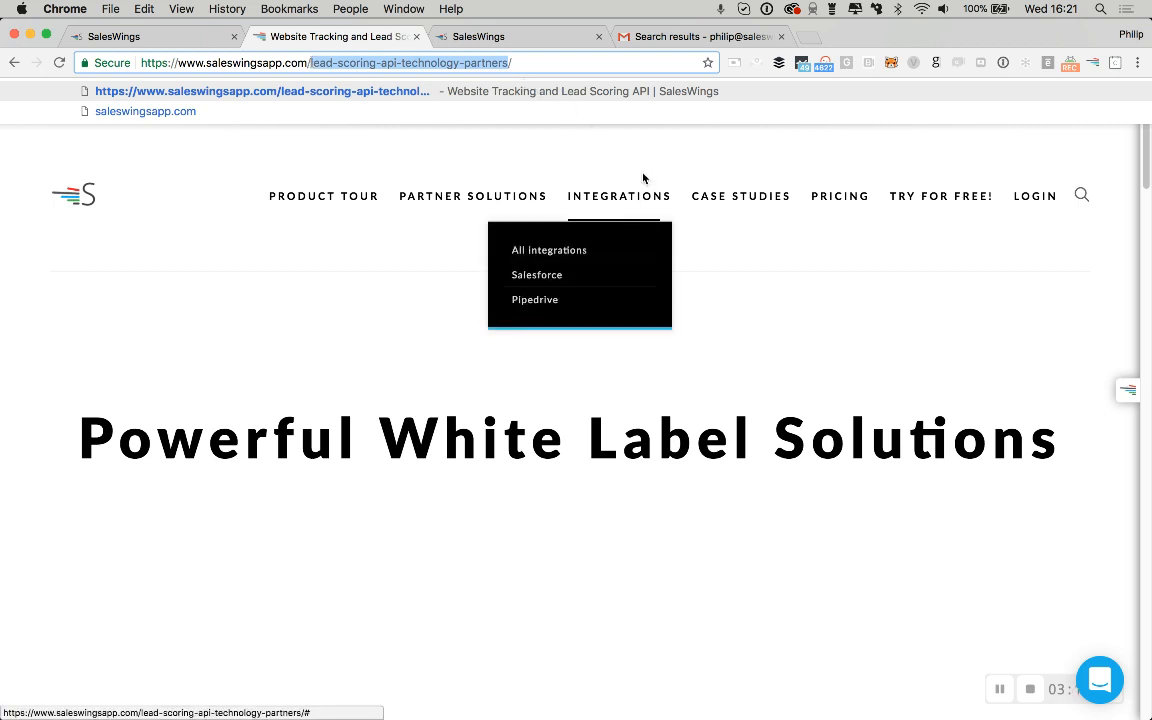
- Create a new segment named "Partner leads" in the SalesWings settings
{"action": "left_click", "coordinate": [537, 40]}
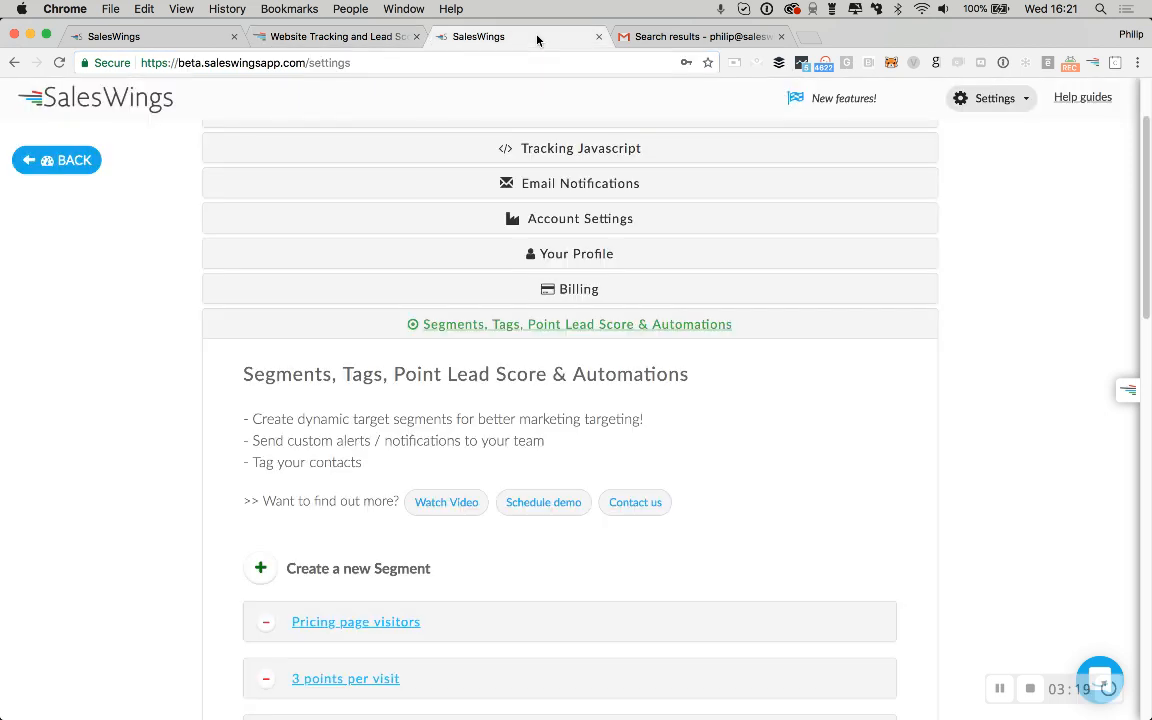
{"action": "left_click", "coordinate": [260, 569]}
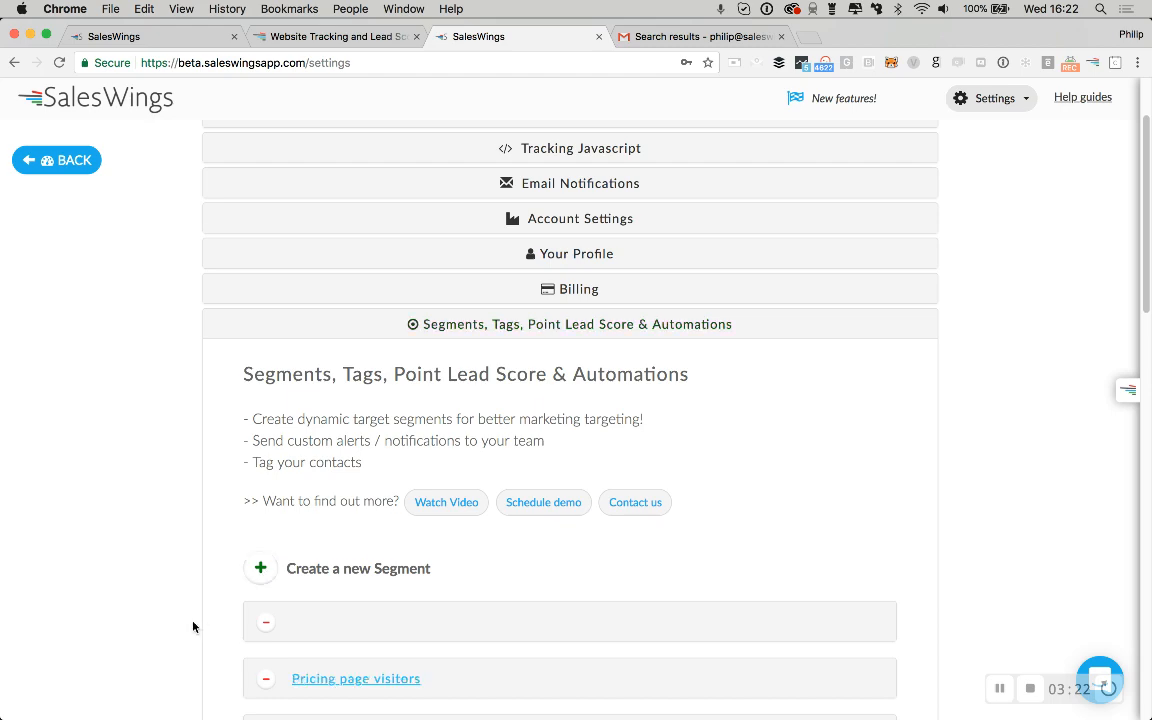
{"action": "scroll", "coordinate": [193, 627], "scroll_direction": "down", "scroll_amount": 4}
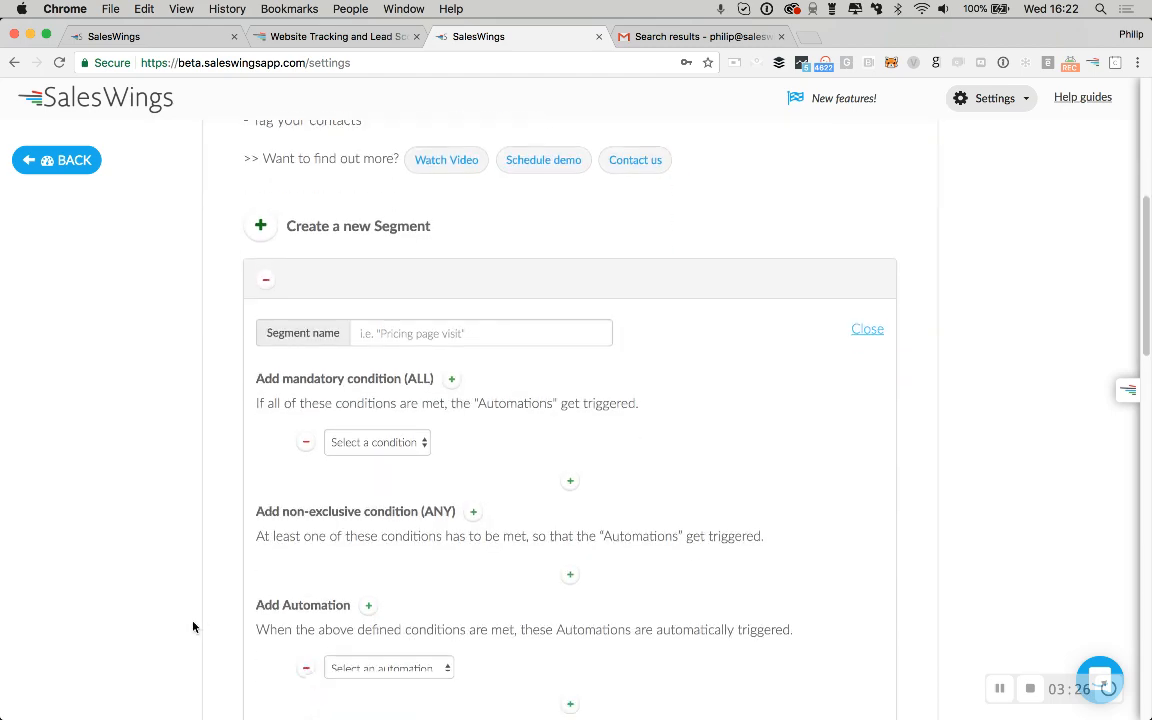
{"action": "left_click", "coordinate": [404, 220]}
{"action": "type", "text": "ner leads"}
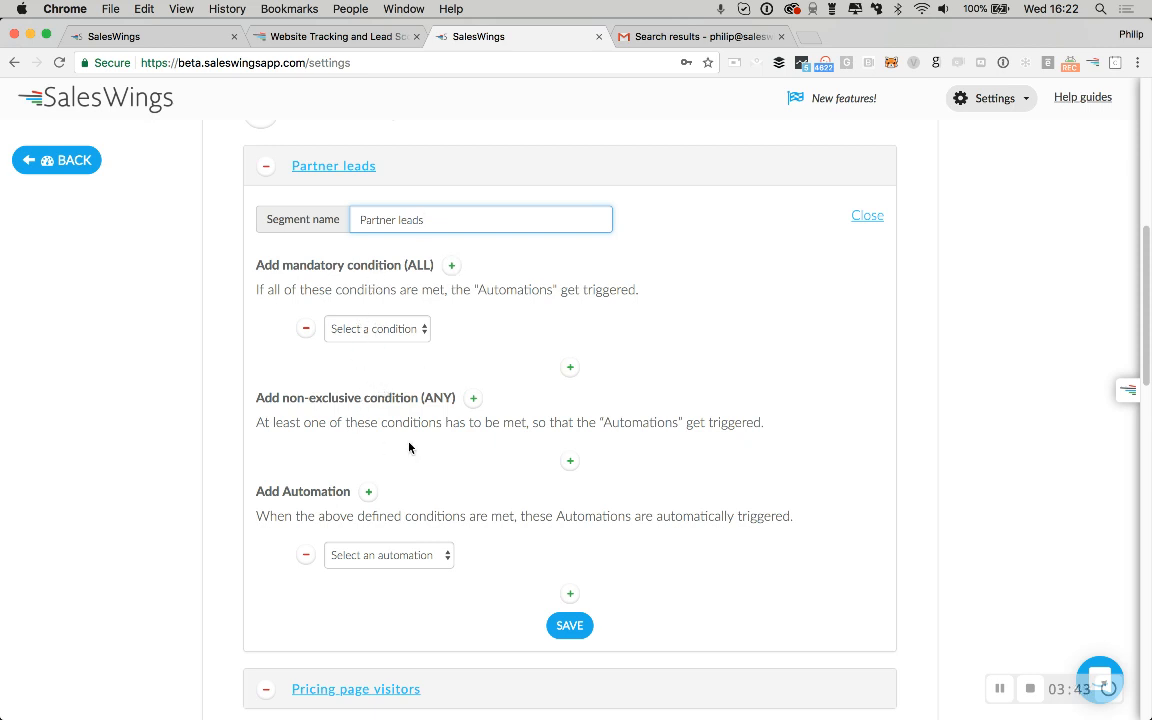
- Add a non-exclusive (ANY) condition to the segment: Visited URL contains "lead-scoring-api-technology-partners"
{"action": "left_click", "coordinate": [473, 399]}
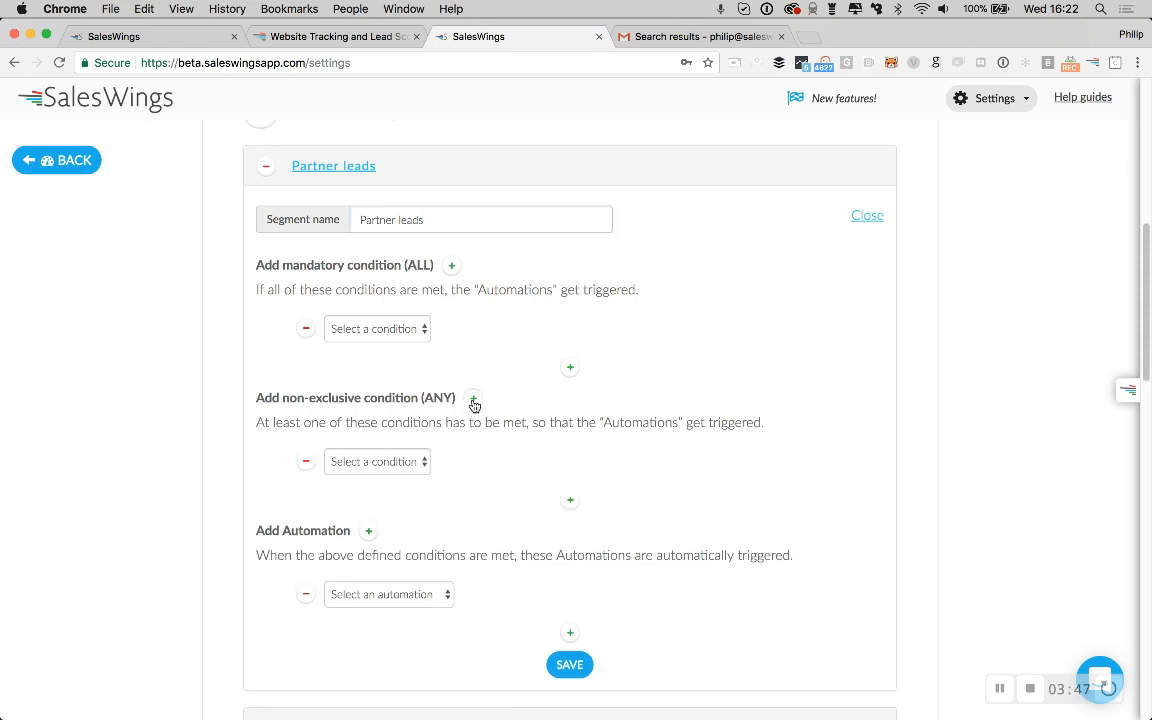
{"action": "left_click", "coordinate": [409, 464]}
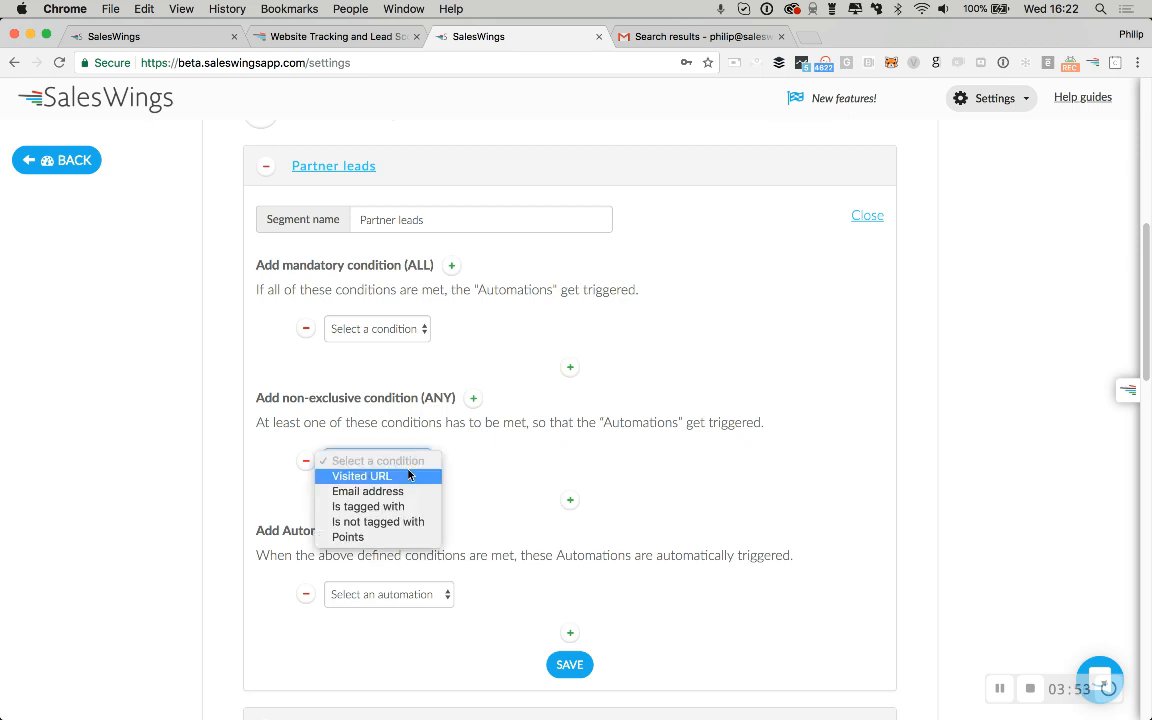
{"action": "left_click", "coordinate": [407, 477]}
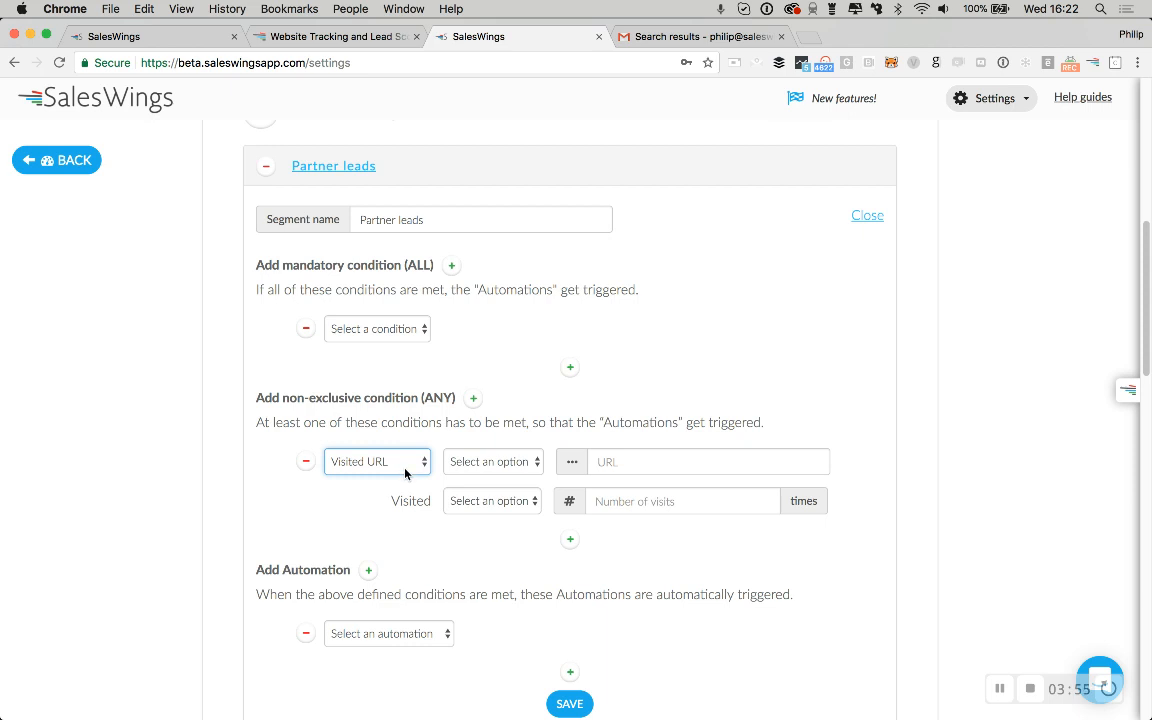
{"action": "left_click", "coordinate": [368, 462]}
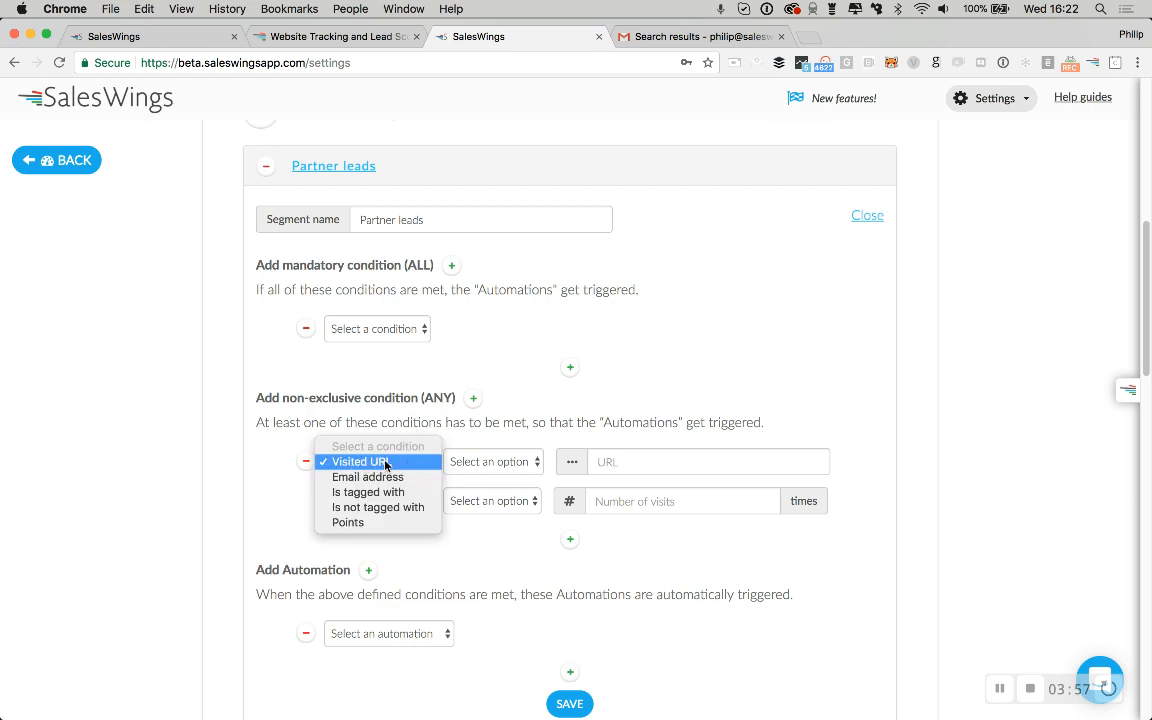
{"action": "left_click", "coordinate": [455, 462]}
{"action": "left_click", "coordinate": [480, 462]}
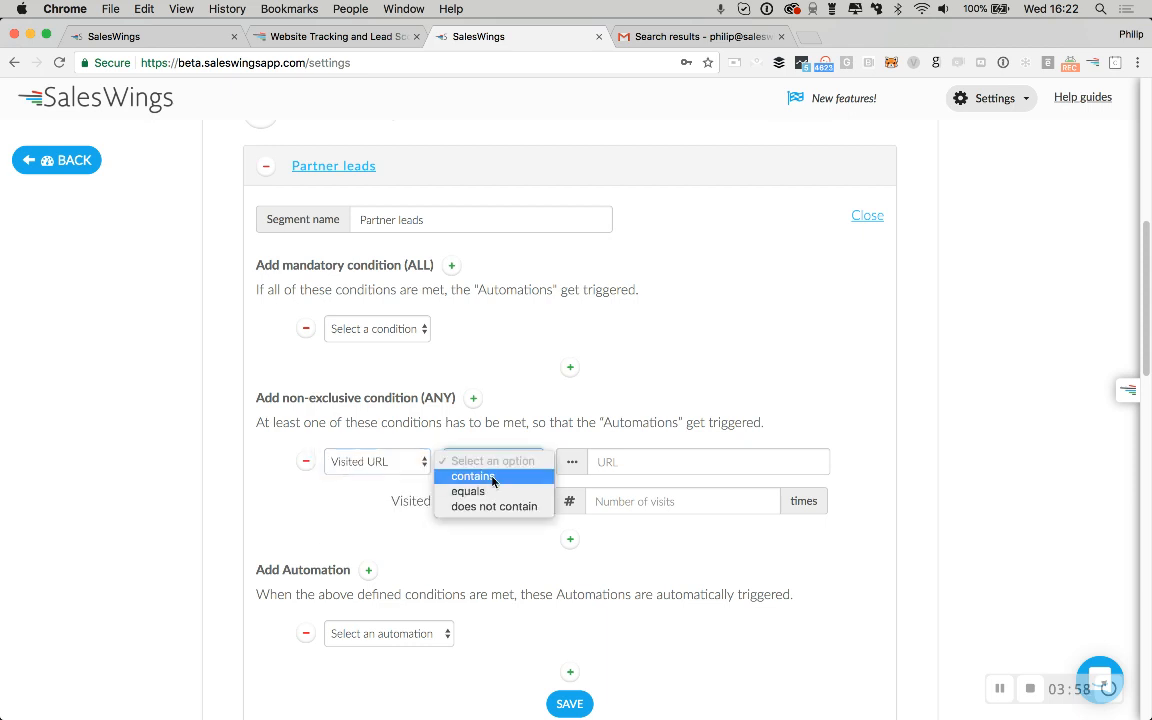
{"action": "left_click", "coordinate": [492, 477]}
{"action": "left_click", "coordinate": [607, 462]}
{"action": "key", "text": "super+v"}
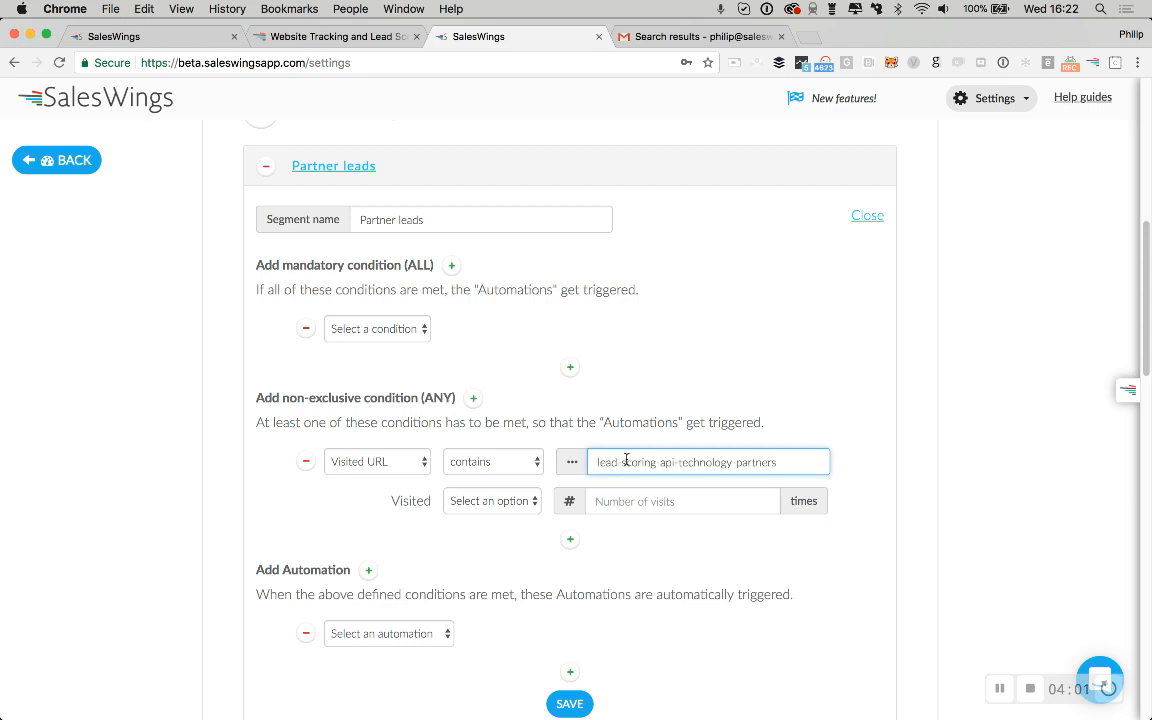
- Check the "lead-scoring-api-technology-partners" part of the Partner Solutions page's address on the website, and return to the segment settings
{"action": "left_click", "coordinate": [383, 39]}
{"action": "left_click", "coordinate": [358, 60]}
{"action": "left_click", "coordinate": [311, 63]}
{"action": "left_click_drag", "start_coordinate": [311, 63], "coordinate": [508, 63]}
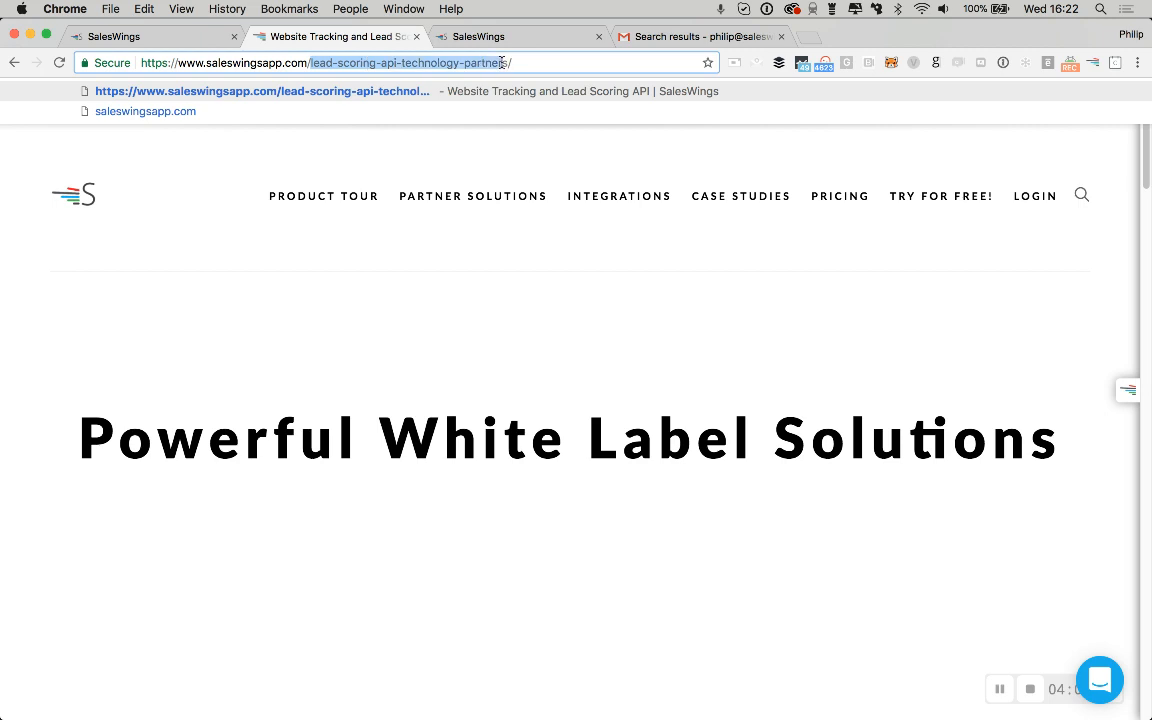
{"action": "left_click", "coordinate": [538, 267]}
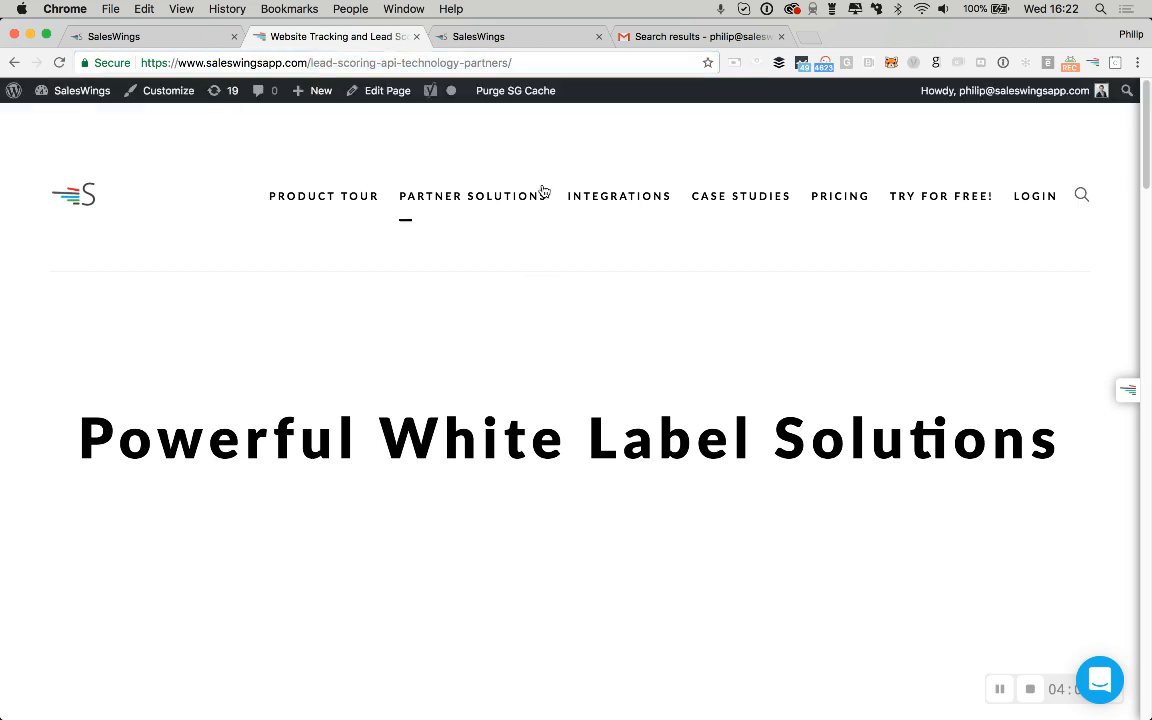
{"action": "left_click", "coordinate": [501, 35]}
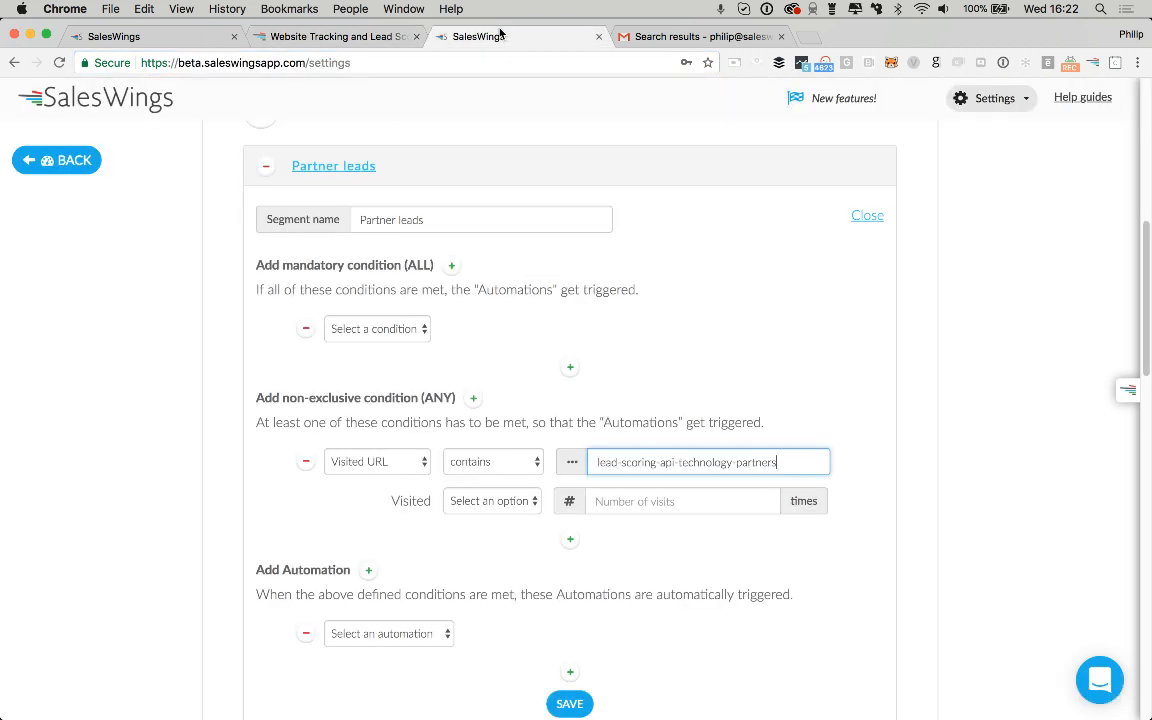
- Set the technology partners URL condition to more than 2 visits
{"action": "left_click", "coordinate": [521, 505]}
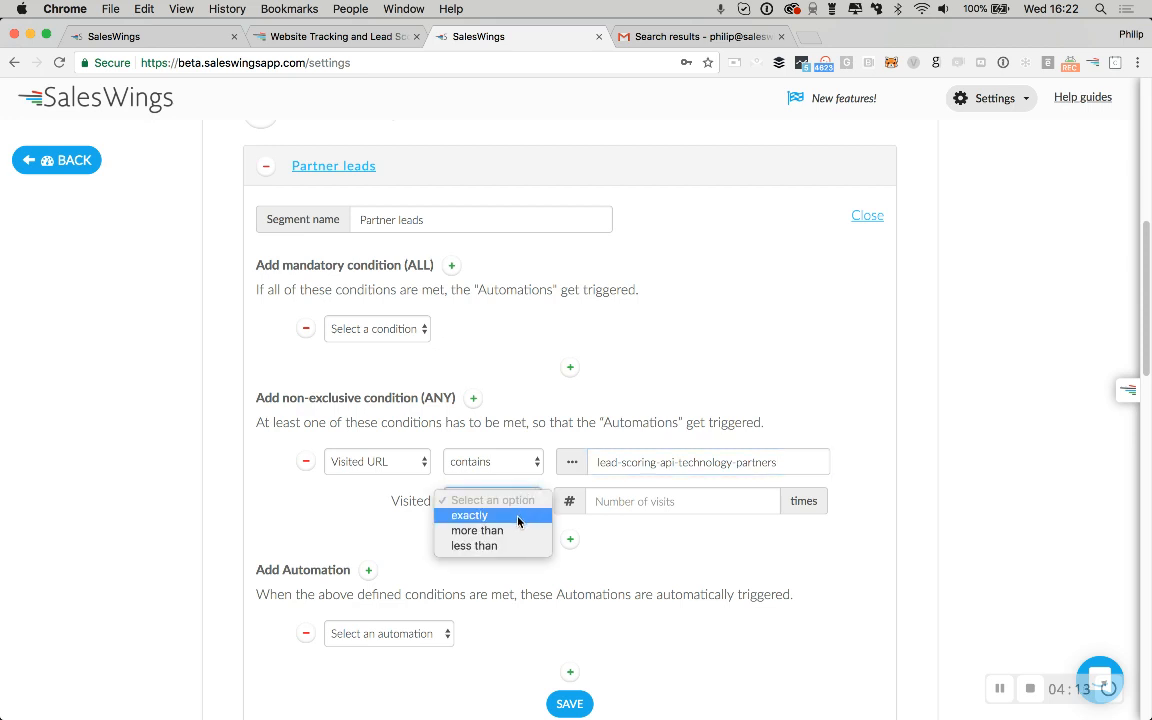
{"action": "left_click", "coordinate": [517, 531]}
{"action": "left_click", "coordinate": [613, 502]}
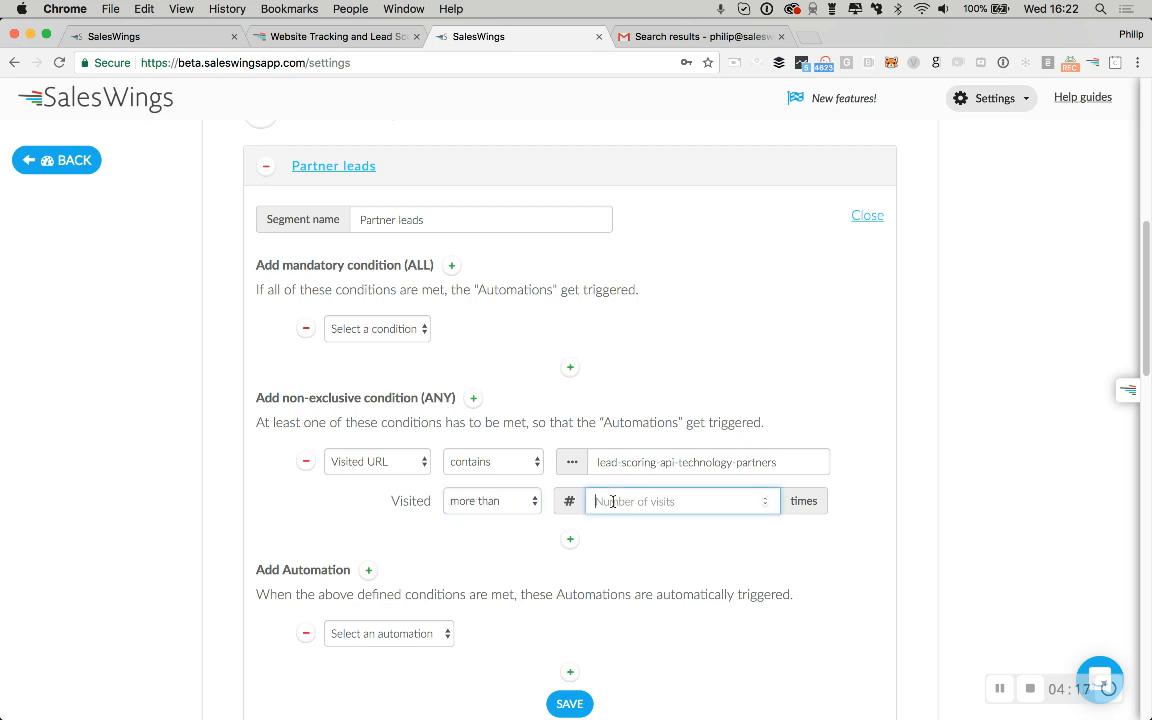
{"action": "type", "text": "2"}
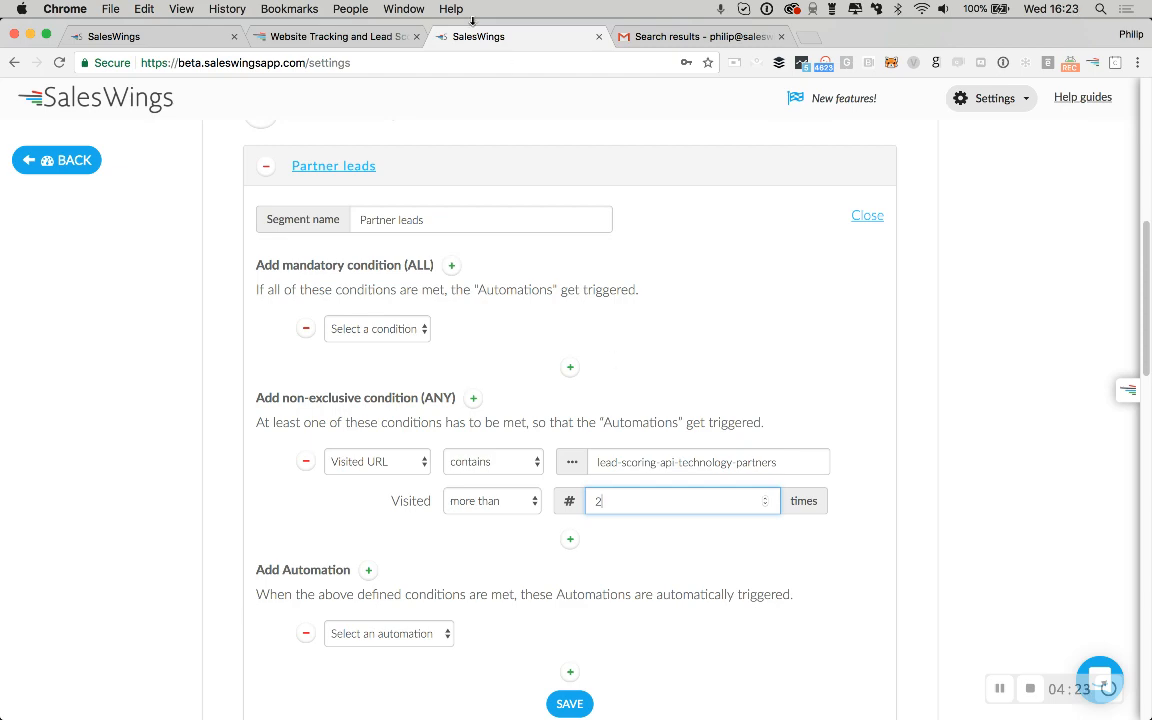
- Open the business partner program page on the website and copy "marketing-automation-business-partner-program" from its address
{"action": "left_click", "coordinate": [330, 35]}
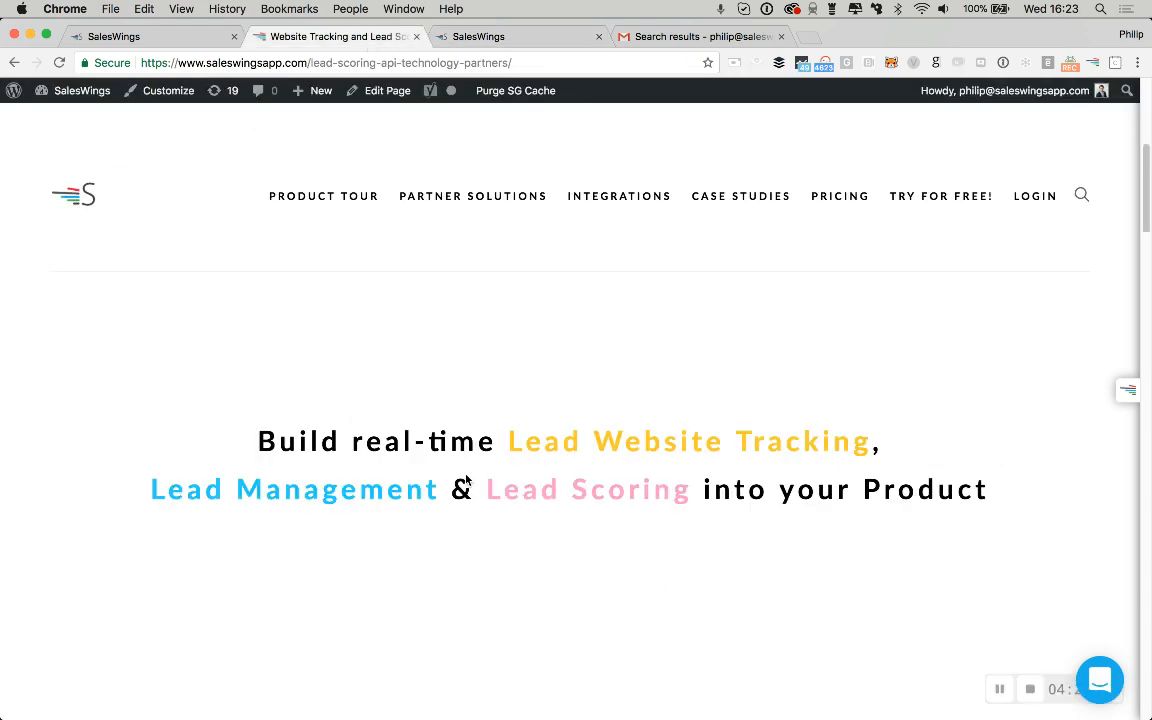
{"action": "scroll", "coordinate": [466, 480], "scroll_direction": "down", "scroll_amount": 15}
{"action": "left_click", "coordinate": [372, 587]}
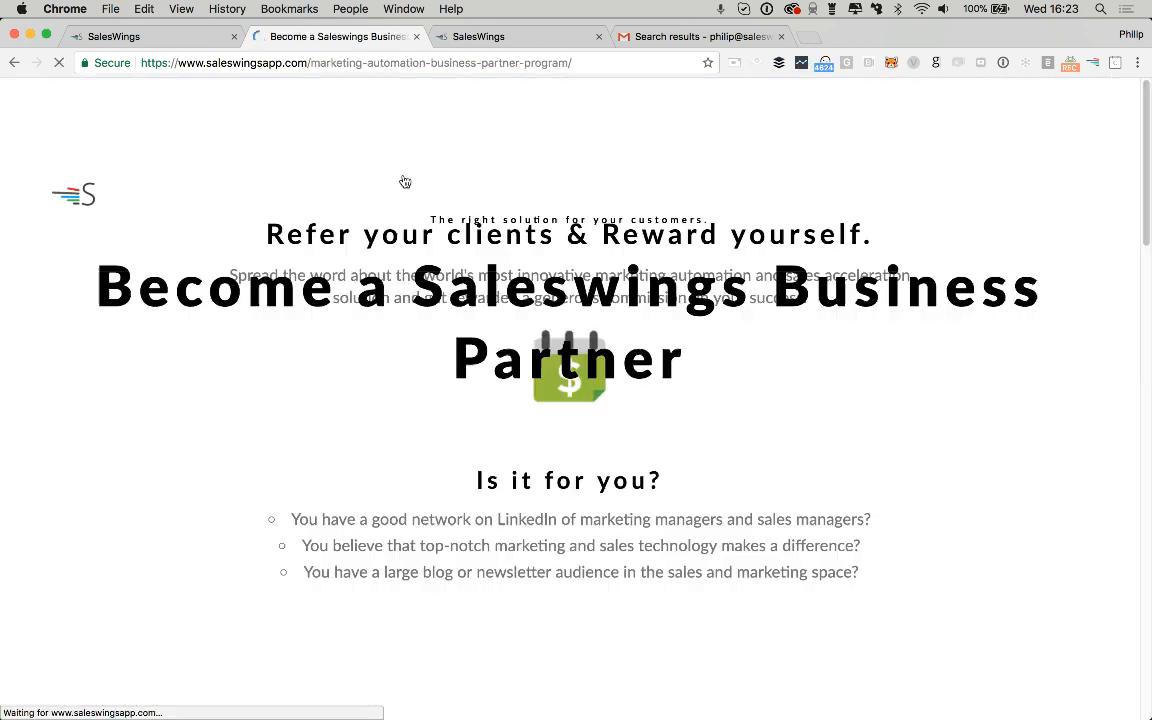
{"action": "left_click_drag", "start_coordinate": [313, 60], "coordinate": [556, 62]}
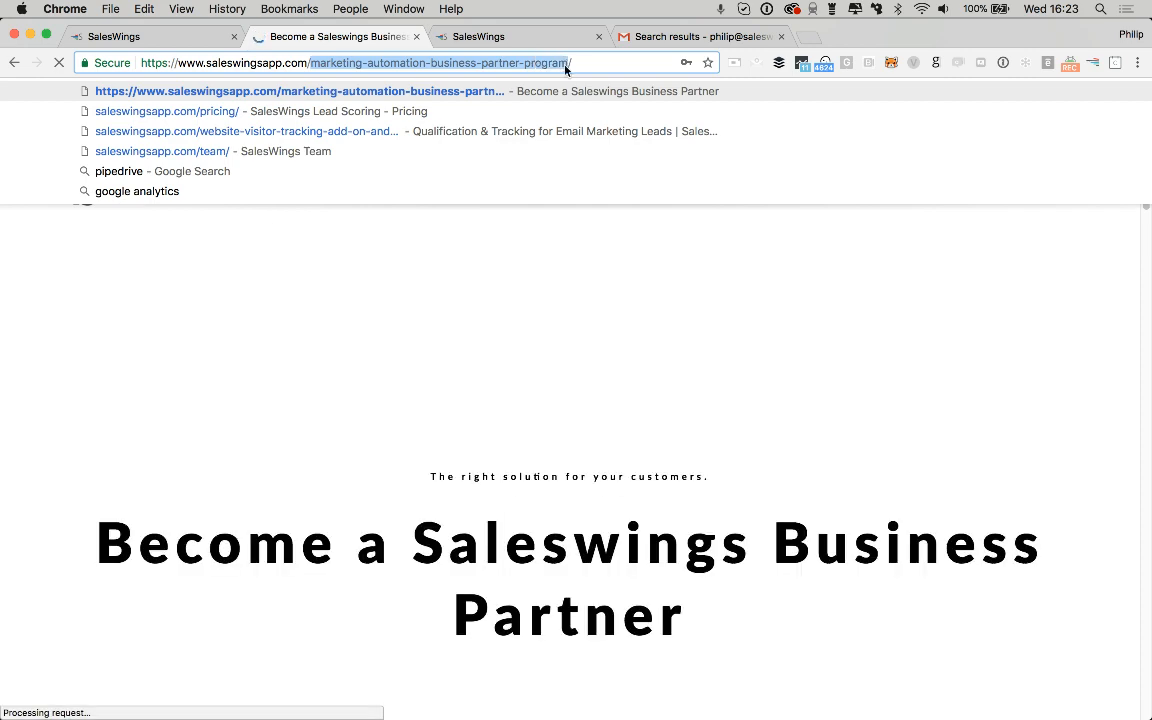
- Back in the segment settings, add a second ANY condition: Visited URL contains "marketing-automation-business-partner-program"
{"action": "left_click", "coordinate": [541, 41]}
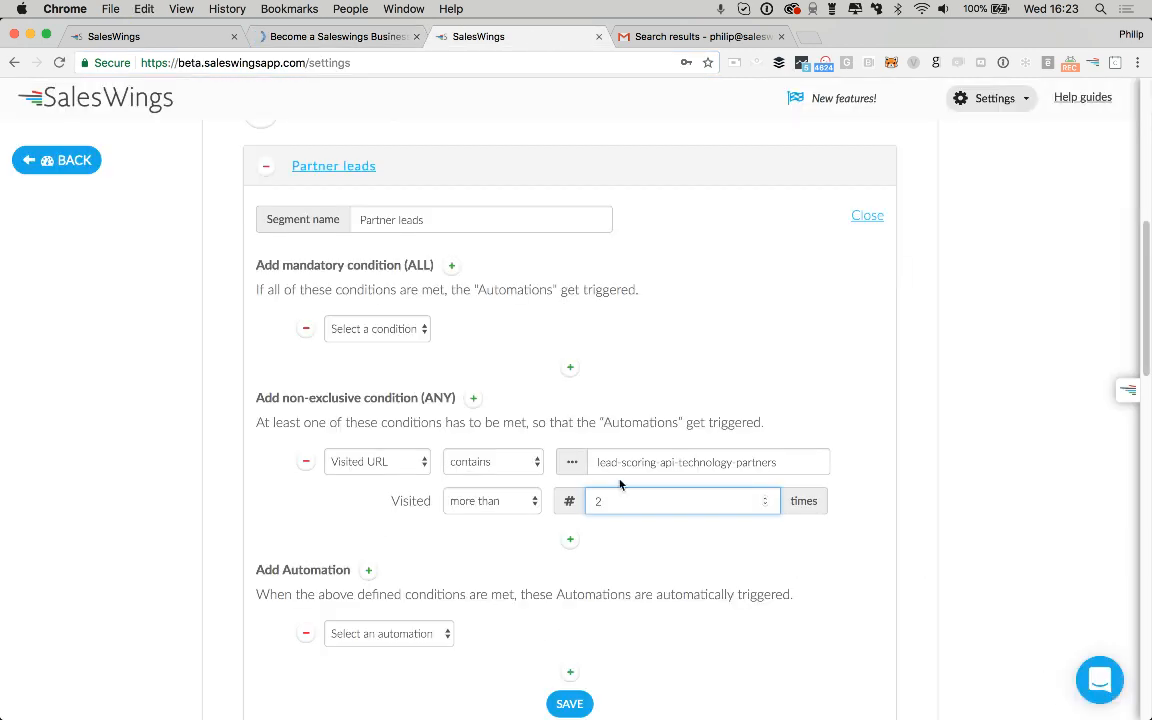
{"action": "scroll", "coordinate": [617, 481], "scroll_direction": "down", "scroll_amount": 2}
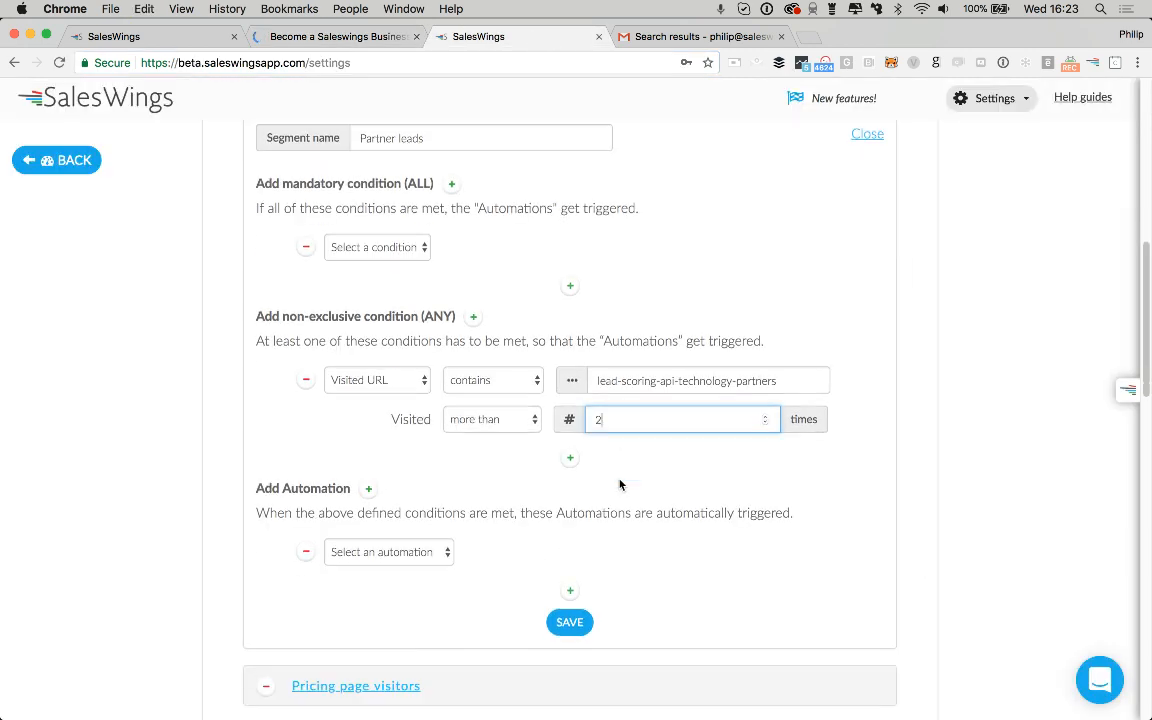
{"action": "left_click", "coordinate": [571, 458]}
{"action": "left_click", "coordinate": [404, 489]}
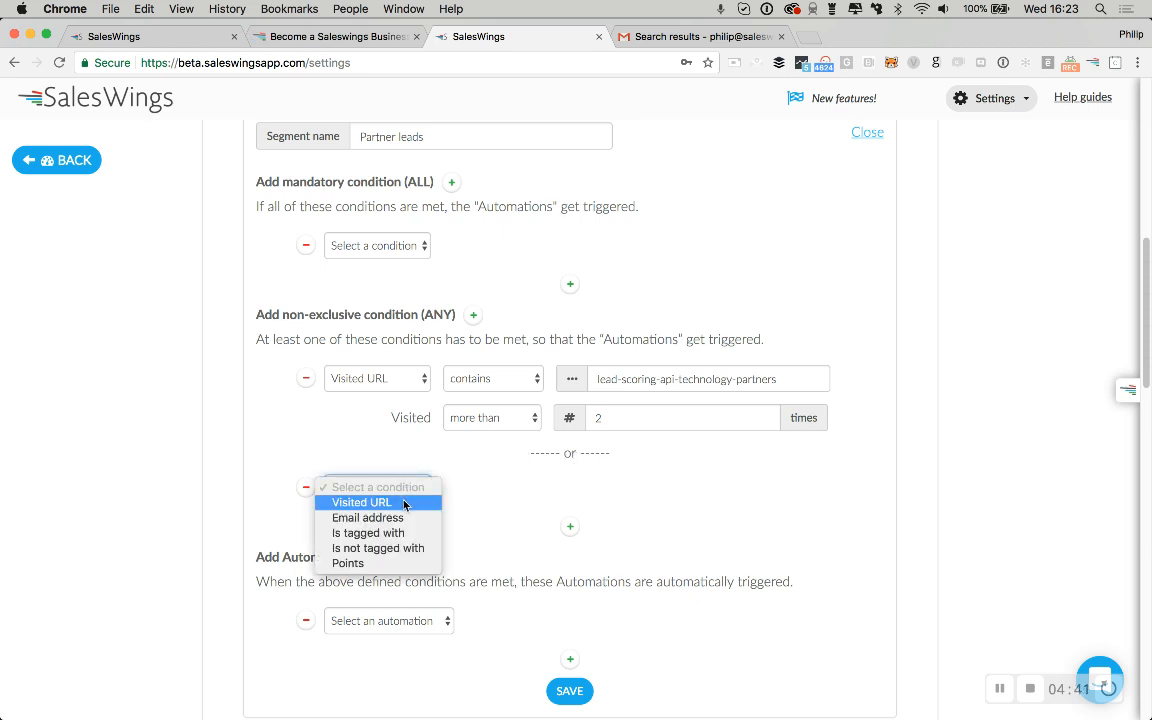
{"action": "left_click", "coordinate": [405, 503]}
{"action": "left_click", "coordinate": [474, 488]}
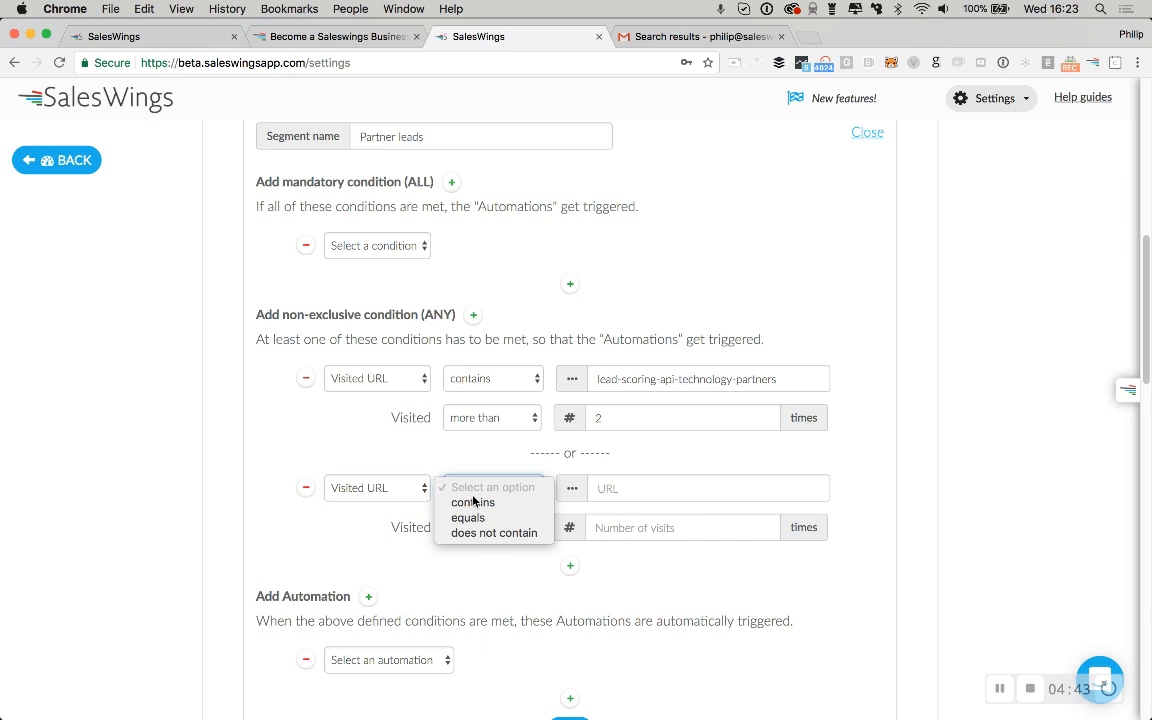
{"action": "left_click", "coordinate": [475, 503]}
{"action": "left_click", "coordinate": [622, 488]}
{"action": "key", "text": "super+v"}
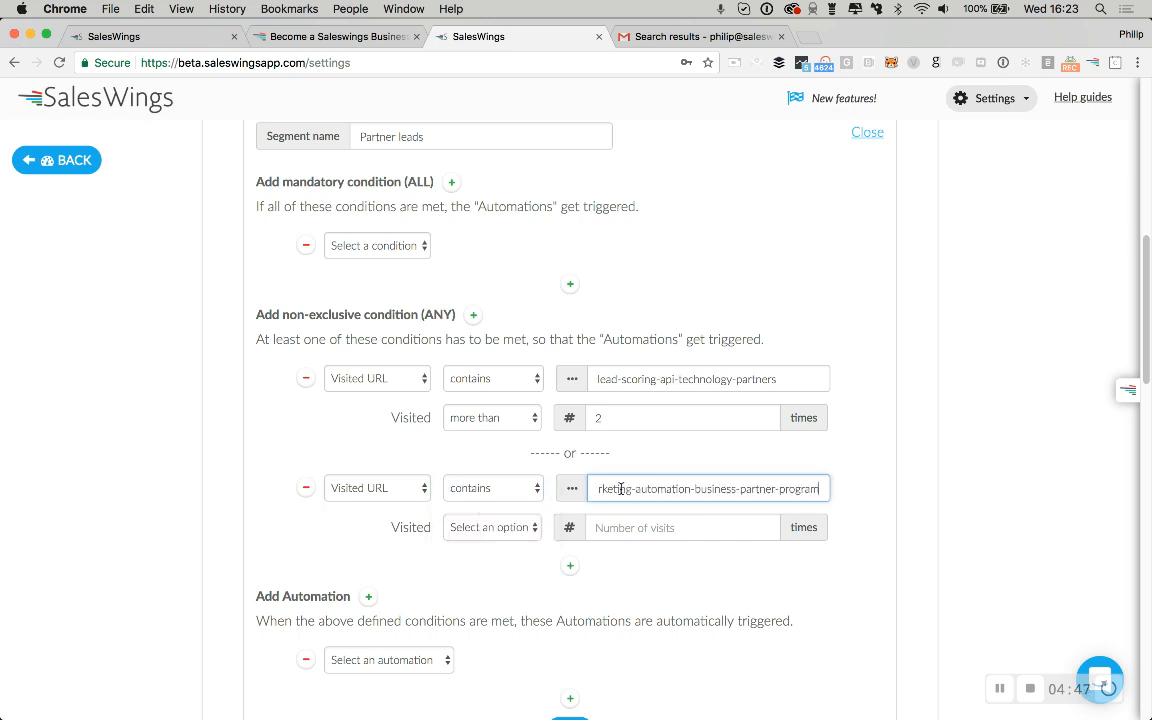
- Set the business partner program URL condition to more than 2 visits
{"action": "left_click", "coordinate": [505, 527]}
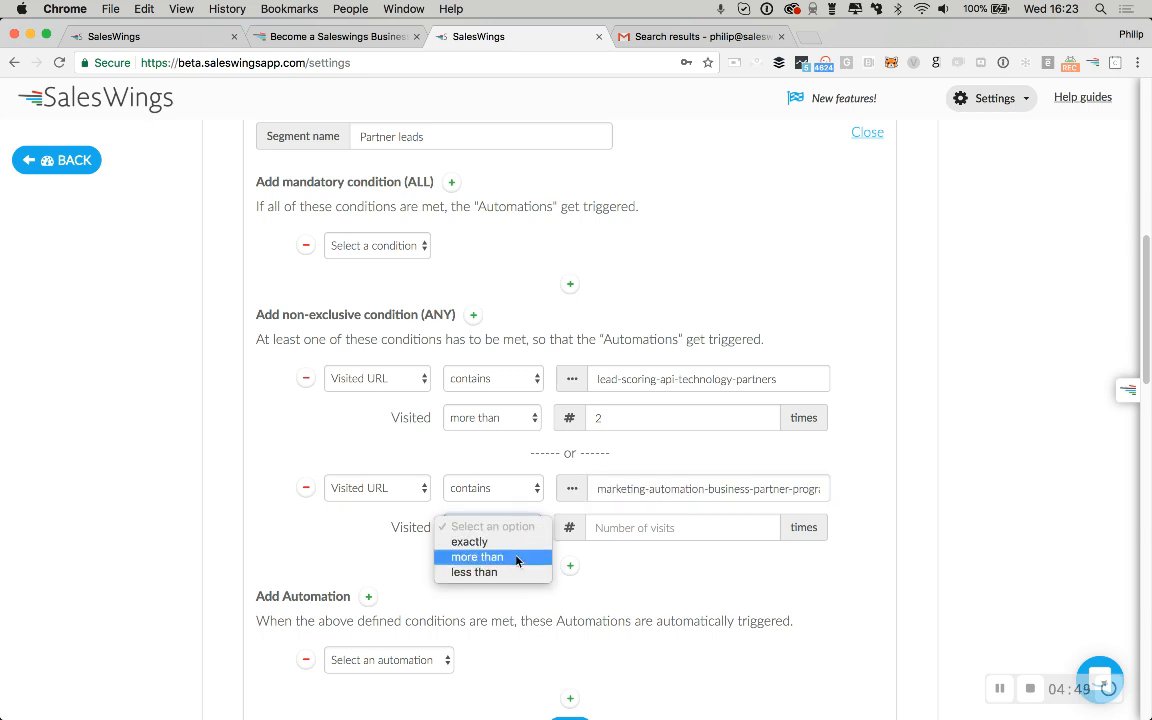
{"action": "left_click", "coordinate": [517, 557]}
{"action": "left_click", "coordinate": [623, 527]}
{"action": "type", "text": "2"}
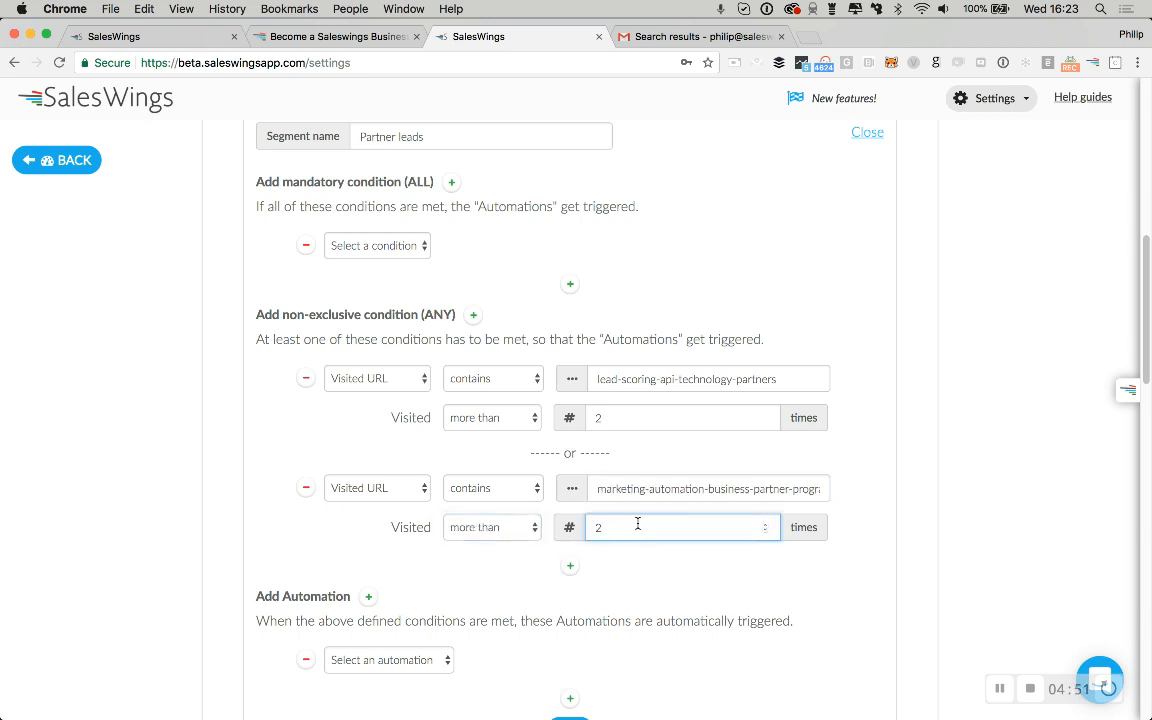
{"action": "left_click", "coordinate": [896, 518]}
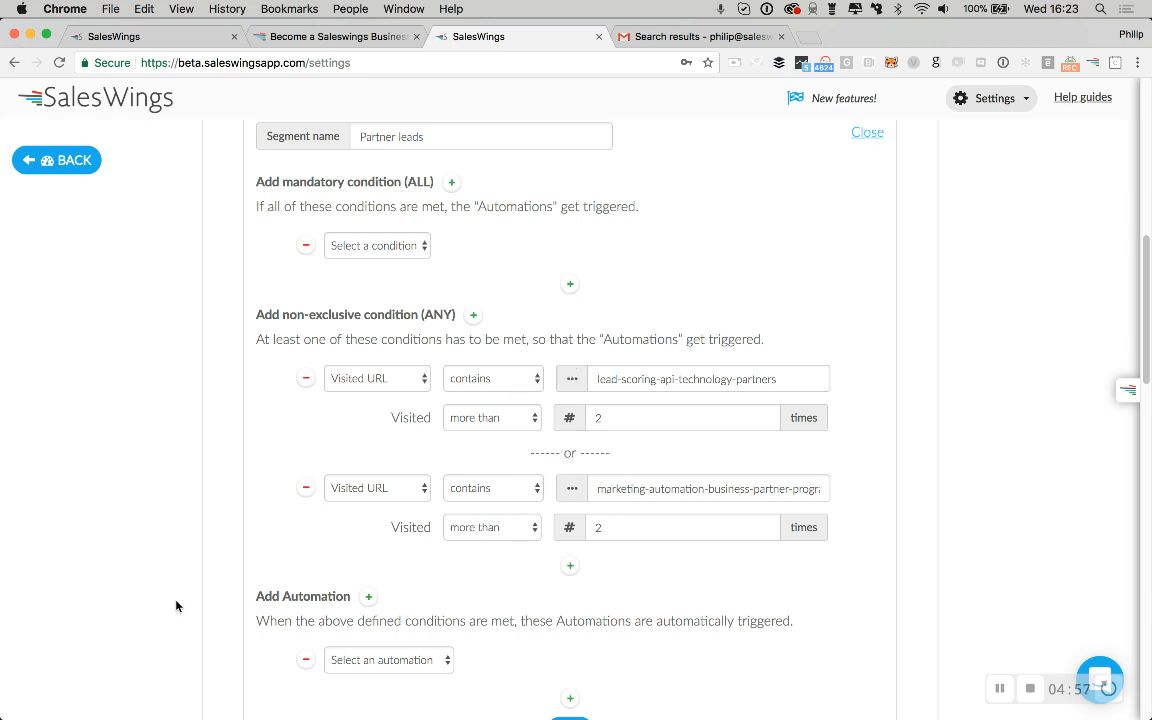
- Set the segment's first automation to "Assign to" with the third team member in the assignee list
{"action": "scroll", "coordinate": [175, 607], "scroll_direction": "down", "scroll_amount": 3}
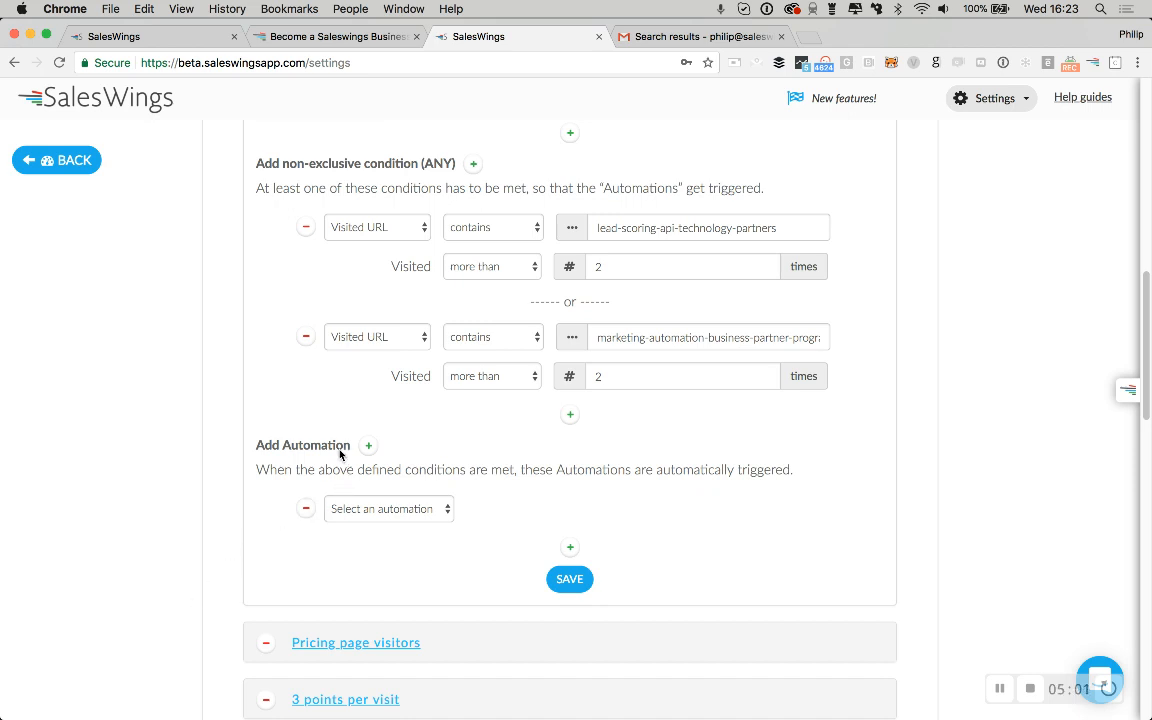
{"action": "left_click", "coordinate": [410, 511]}
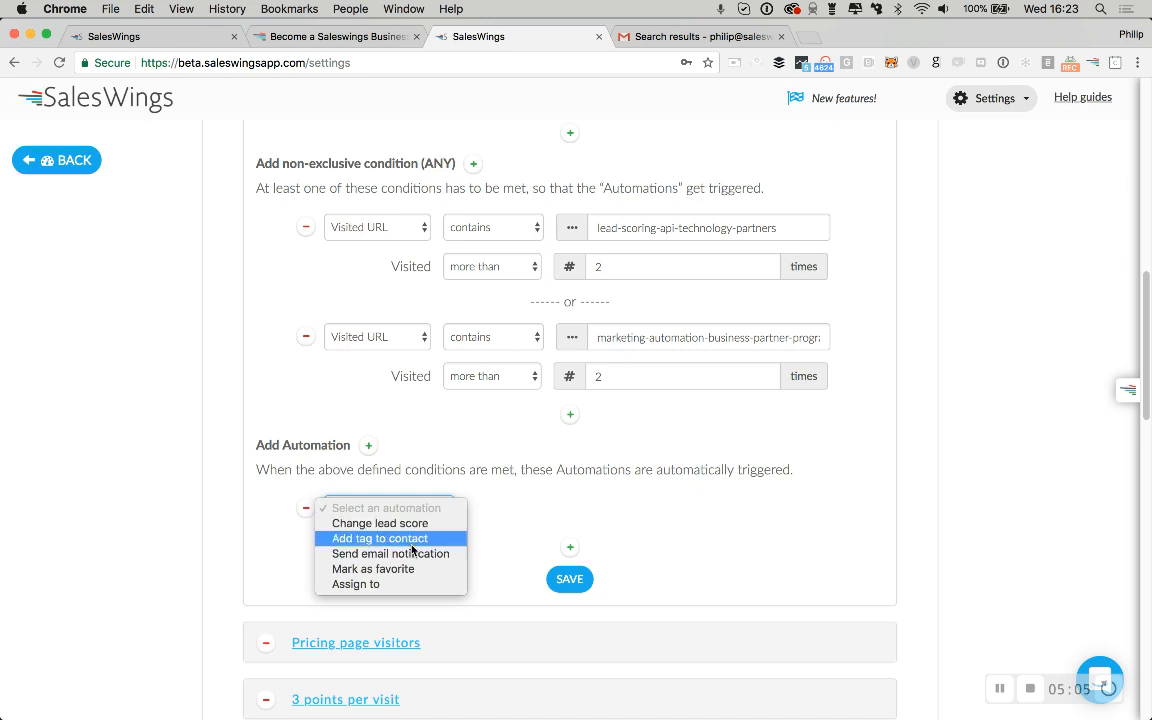
{"action": "left_click", "coordinate": [360, 586]}
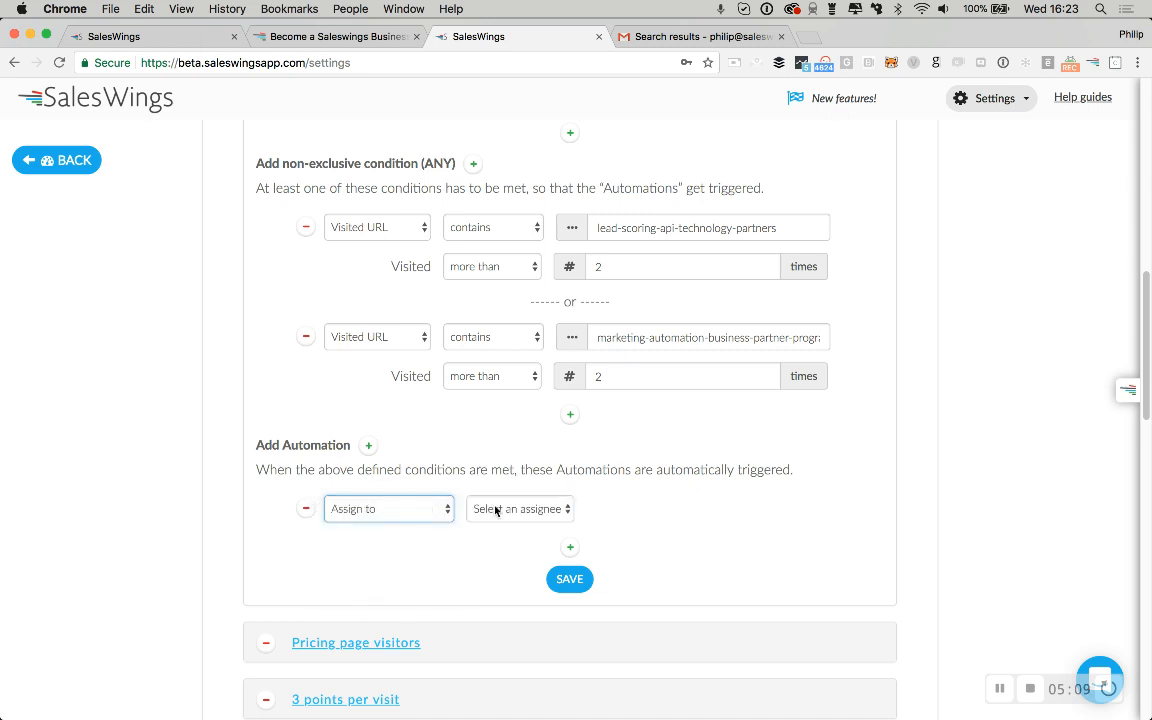
{"action": "left_click", "coordinate": [496, 509]}
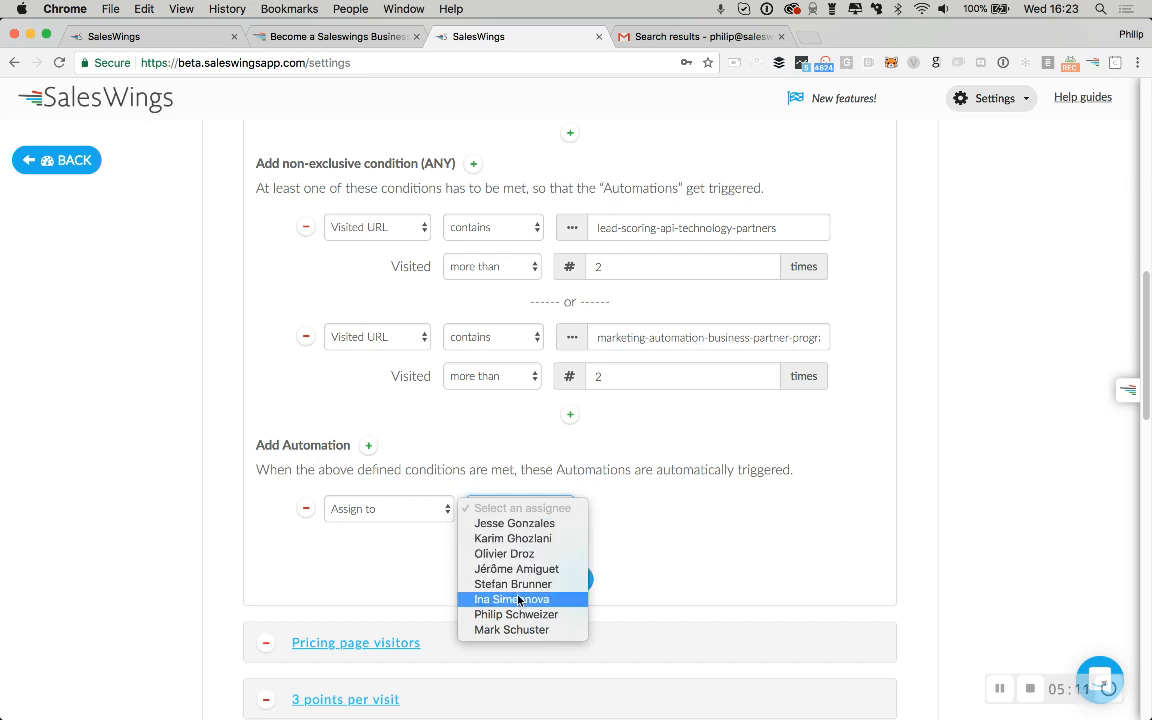
{"action": "left_click", "coordinate": [505, 553]}
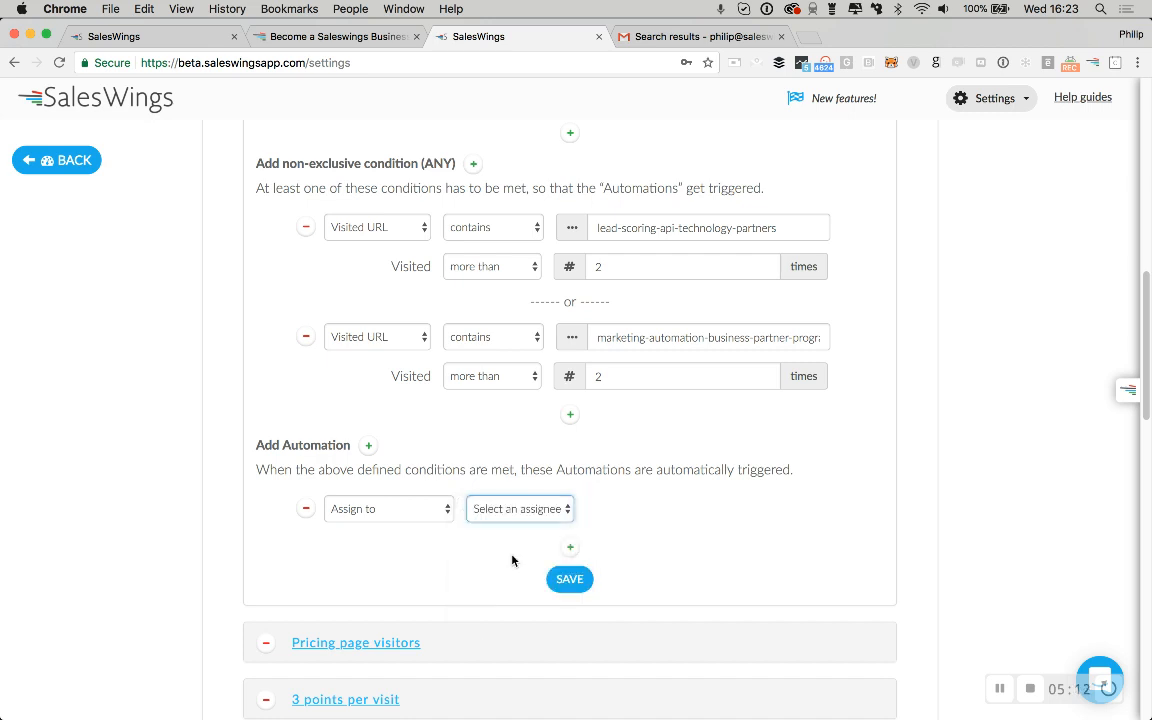
{"action": "left_click", "coordinate": [669, 516]}
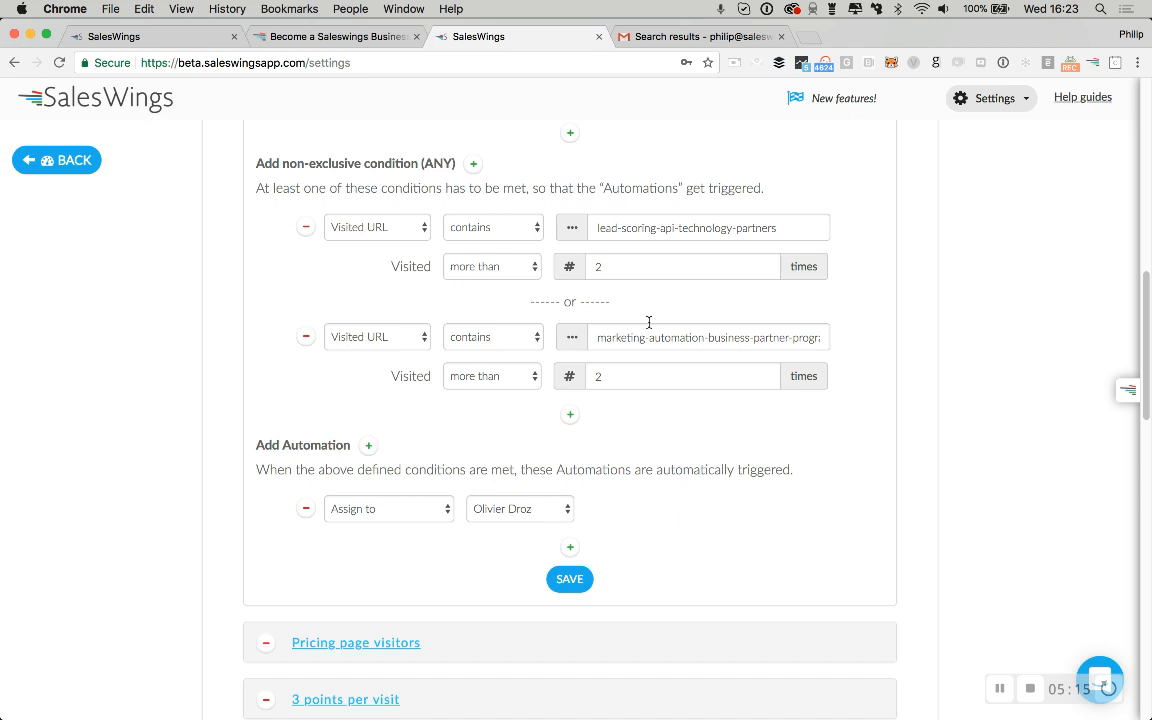
- Add a second automation that changes the lead score with "increase by" 100 points
{"action": "left_click", "coordinate": [570, 548]}
{"action": "left_click", "coordinate": [434, 549]}
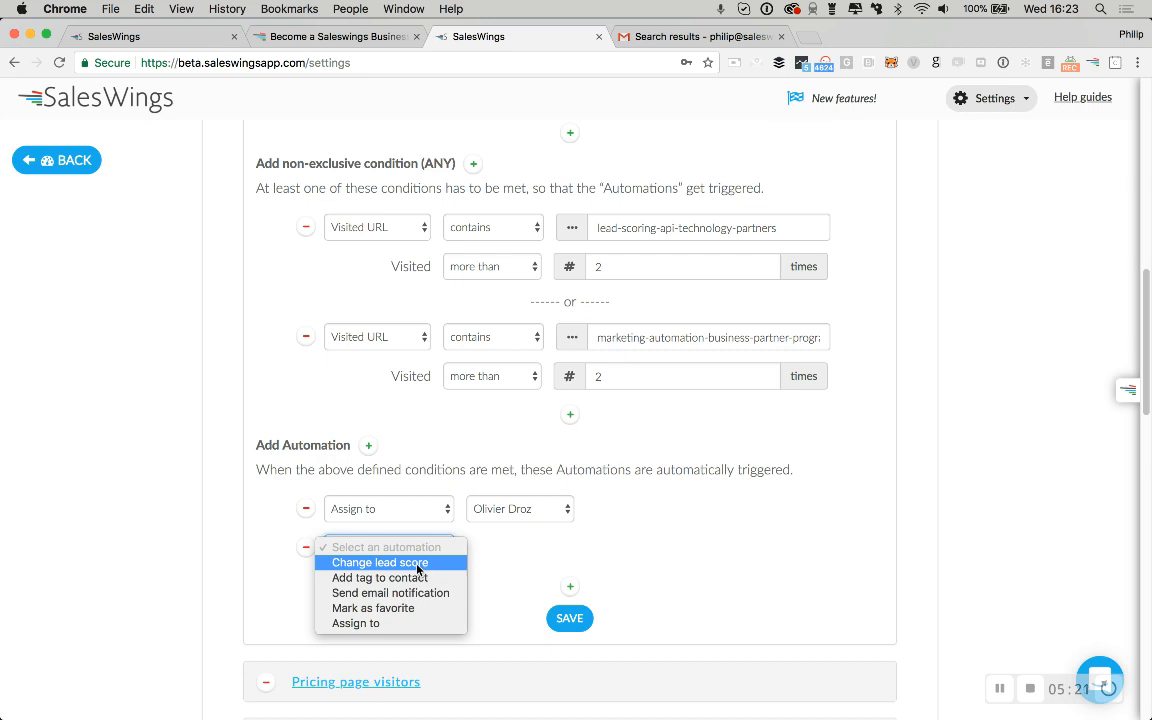
{"action": "left_click", "coordinate": [418, 563]}
{"action": "left_click", "coordinate": [512, 548]}
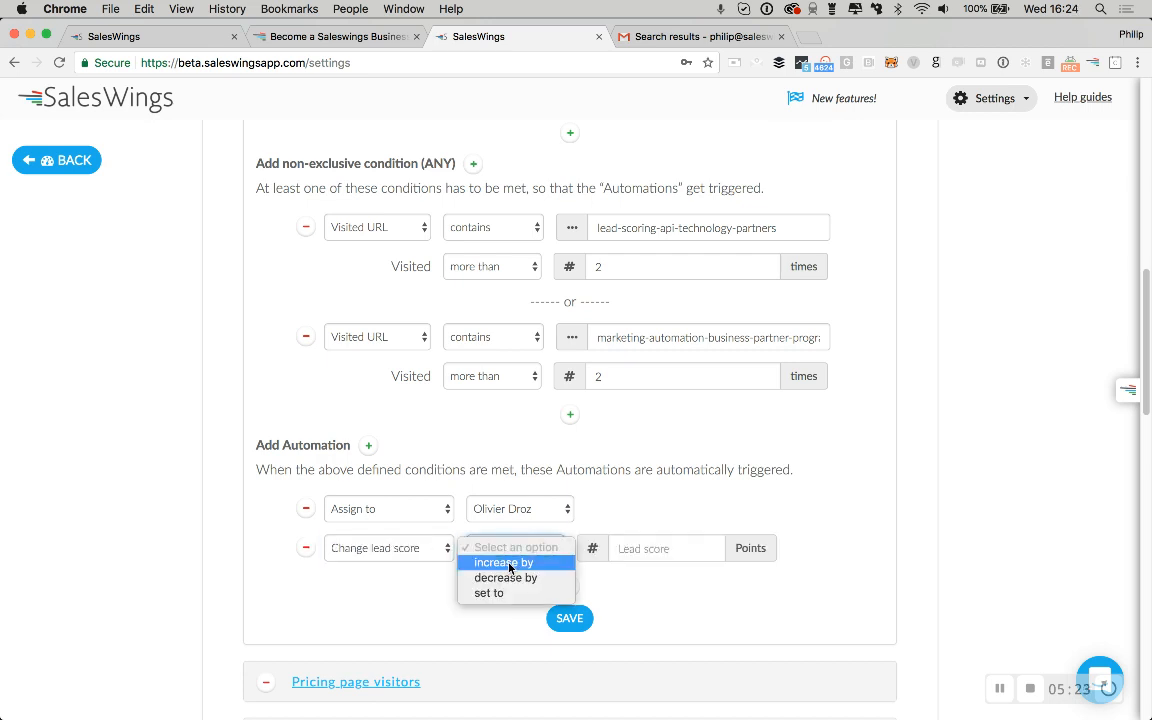
{"action": "left_click", "coordinate": [509, 563]}
{"action": "left_click", "coordinate": [642, 549]}
{"action": "type", "text": "100"}
{"action": "left_click", "coordinate": [689, 604]}
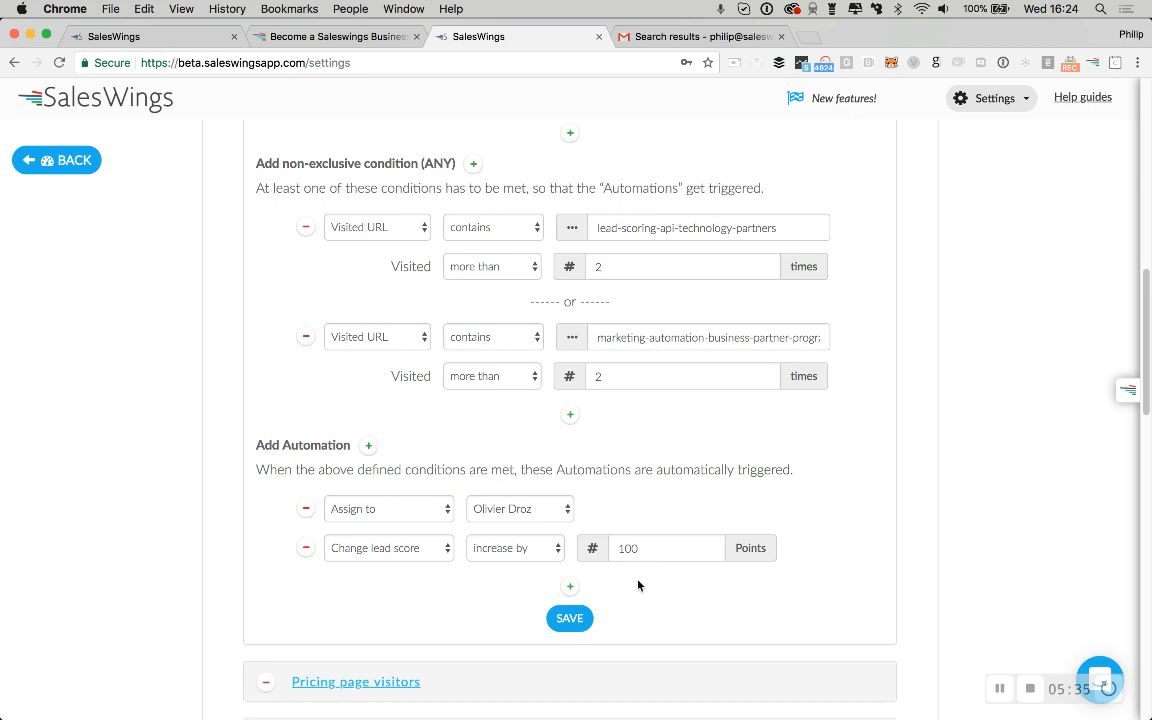
{"action": "scroll", "coordinate": [638, 585], "scroll_direction": "down", "scroll_amount": 1}
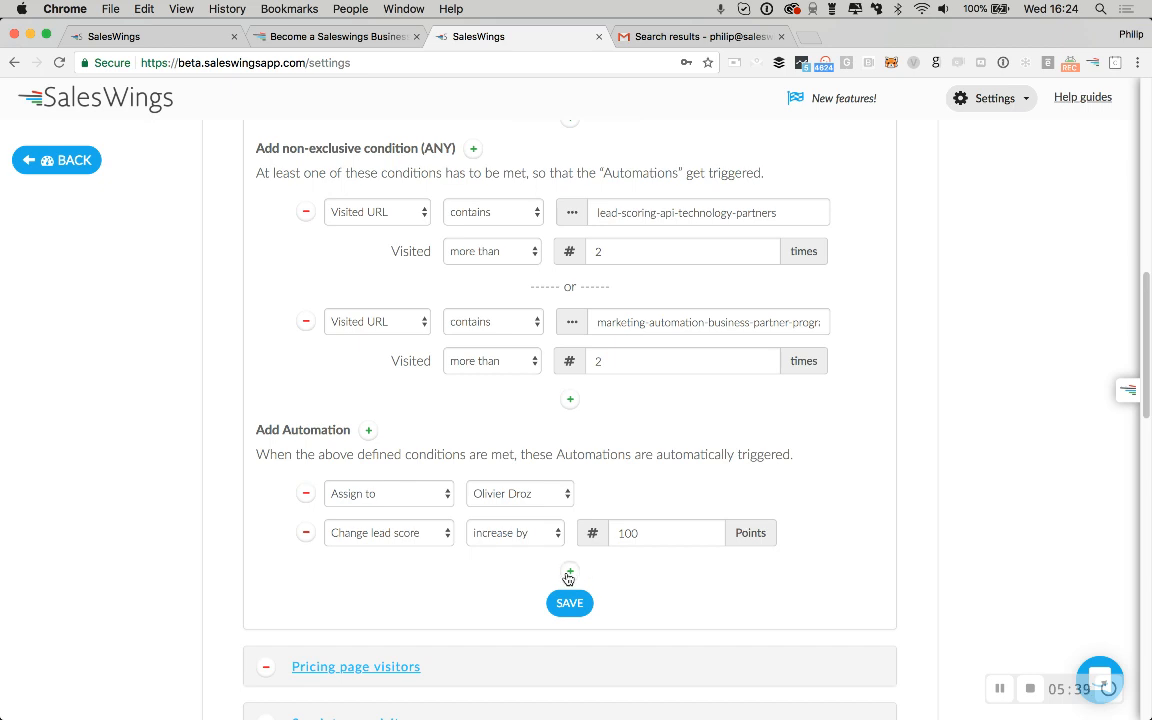
{"action": "left_click", "coordinate": [568, 575]}
{"action": "left_click", "coordinate": [438, 572]}
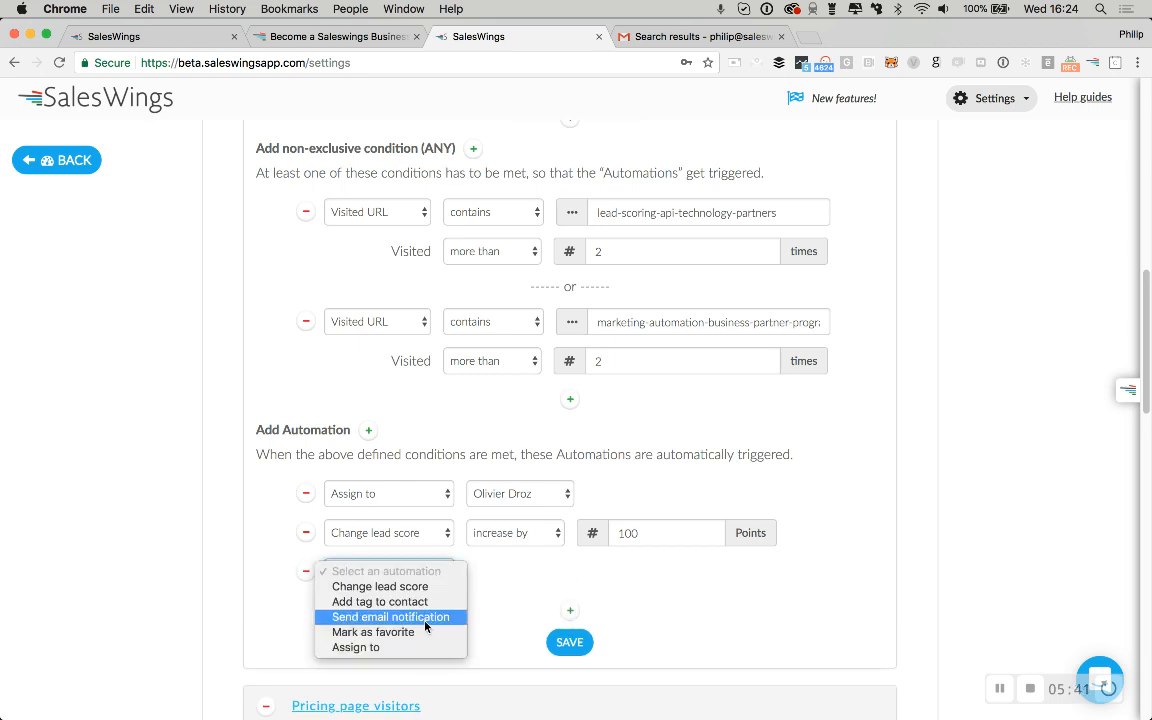
{"action": "left_click", "coordinate": [271, 581]}
{"action": "left_click", "coordinate": [305, 571]}
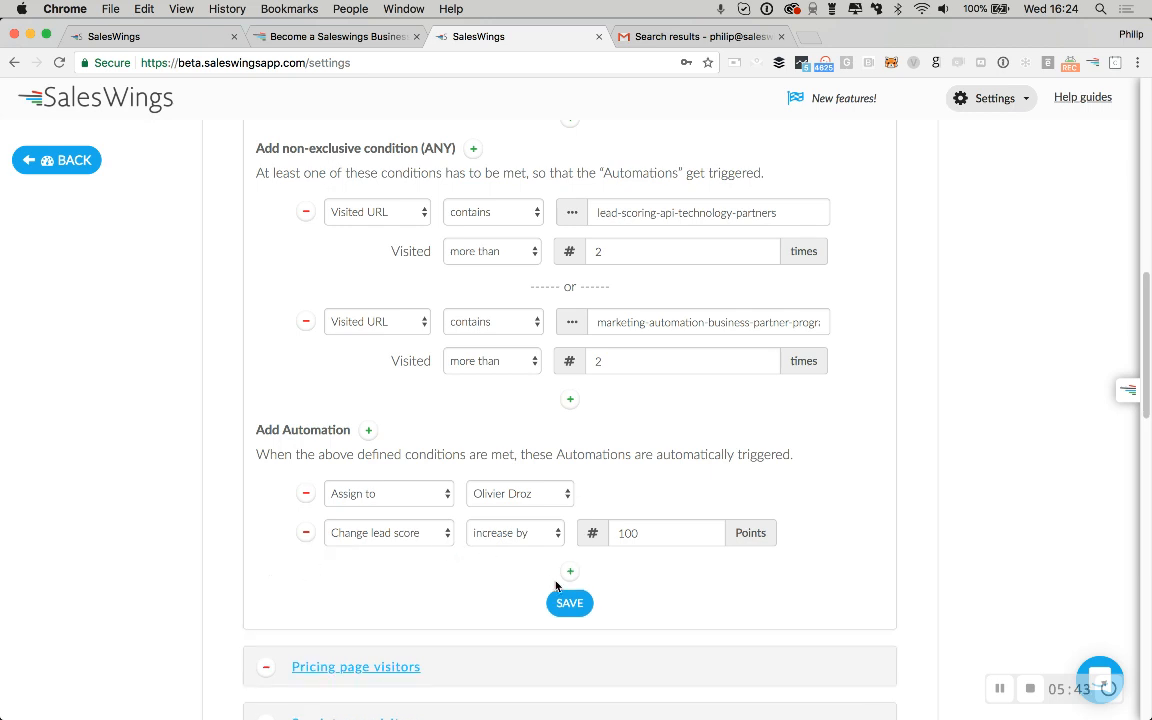
- Add a third automation of type "Add tag to contact" to the Partner leads segment
{"action": "left_click", "coordinate": [576, 603]}
{"action": "scroll", "coordinate": [455, 595], "scroll_direction": "down", "scroll_amount": 1}
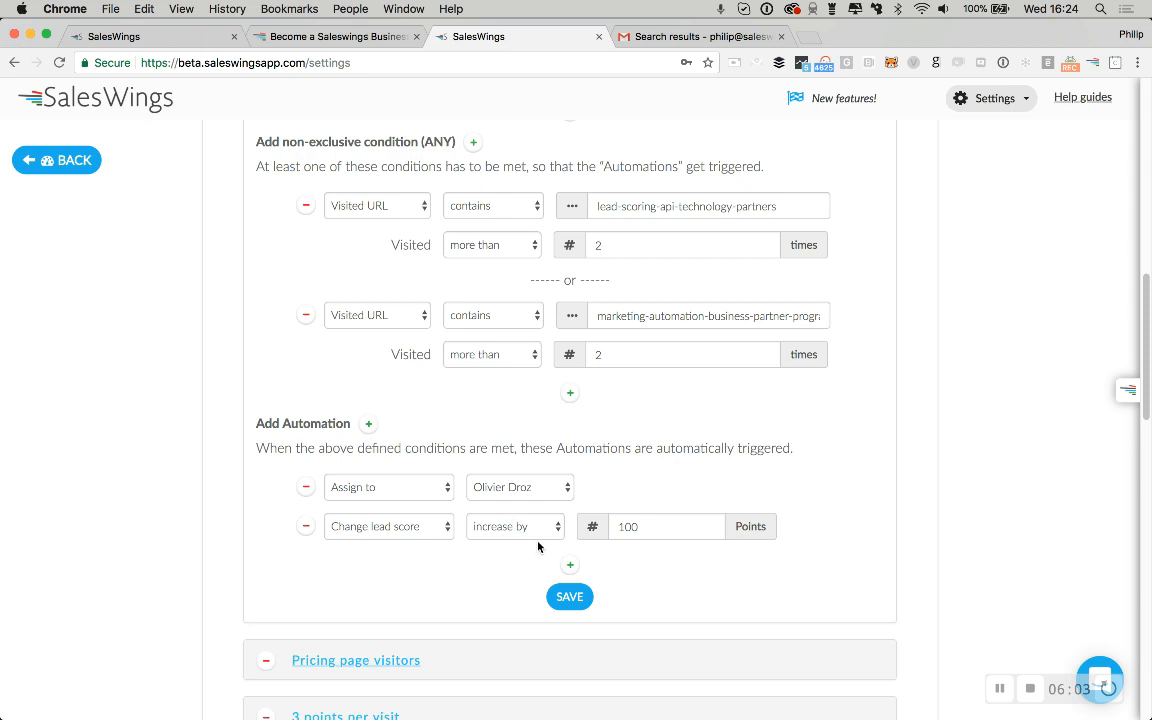
{"action": "left_click", "coordinate": [568, 565]}
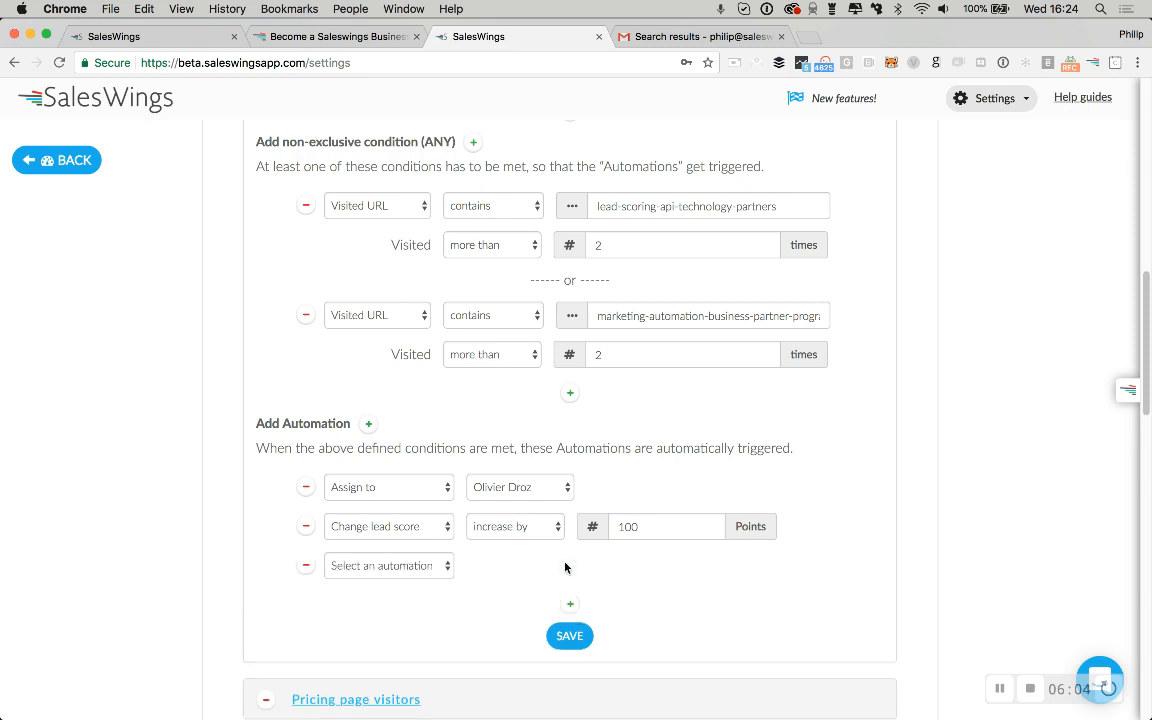
{"action": "left_click", "coordinate": [430, 567]}
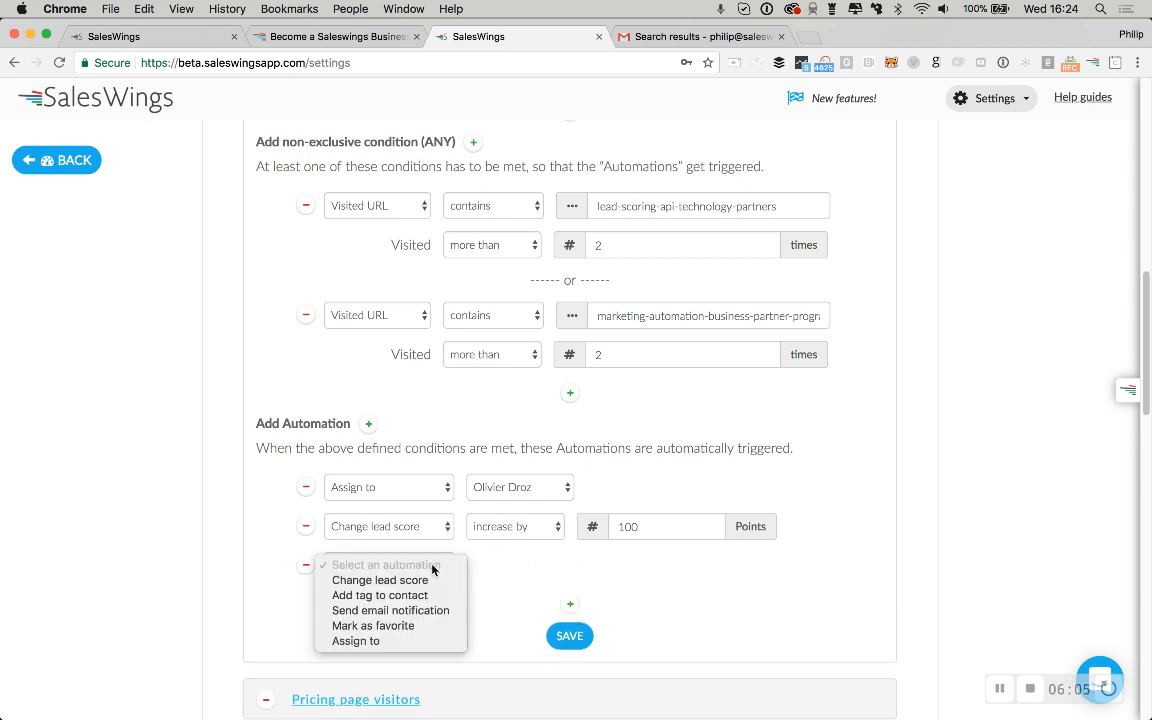
{"action": "left_click", "coordinate": [384, 596]}
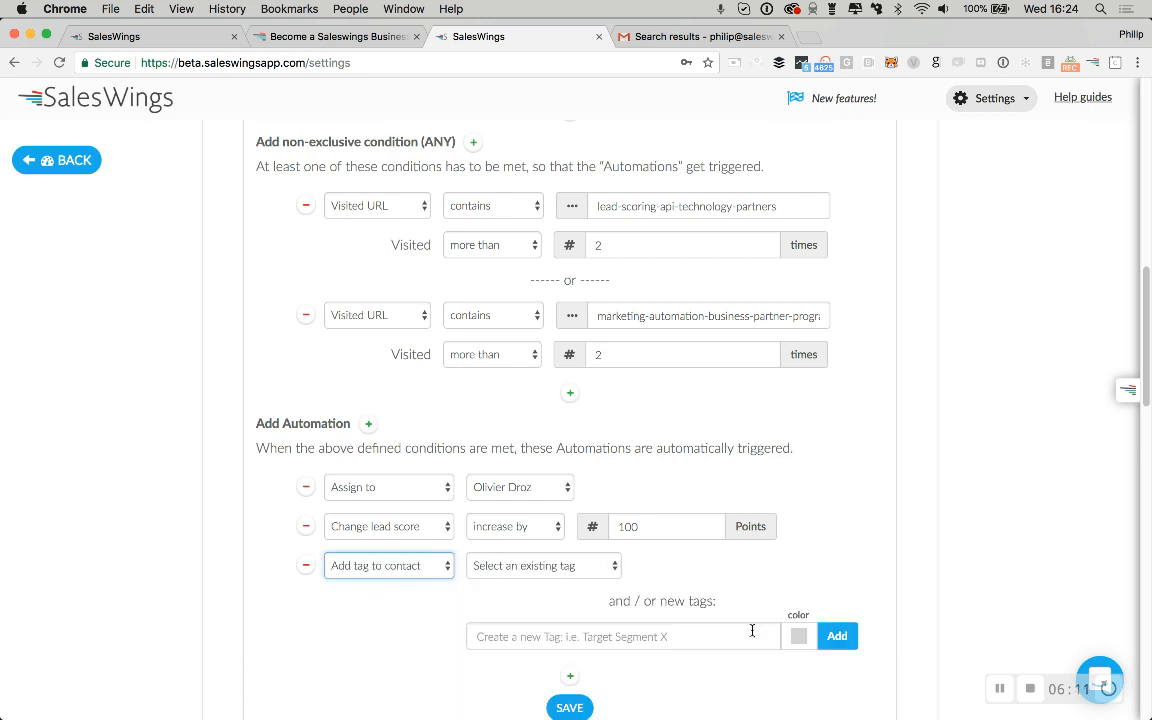
- Create a new light green tag named "partner lead" and add it to the tag automation
{"action": "left_click", "coordinate": [741, 643]}
{"action": "type", "text": "partner"}
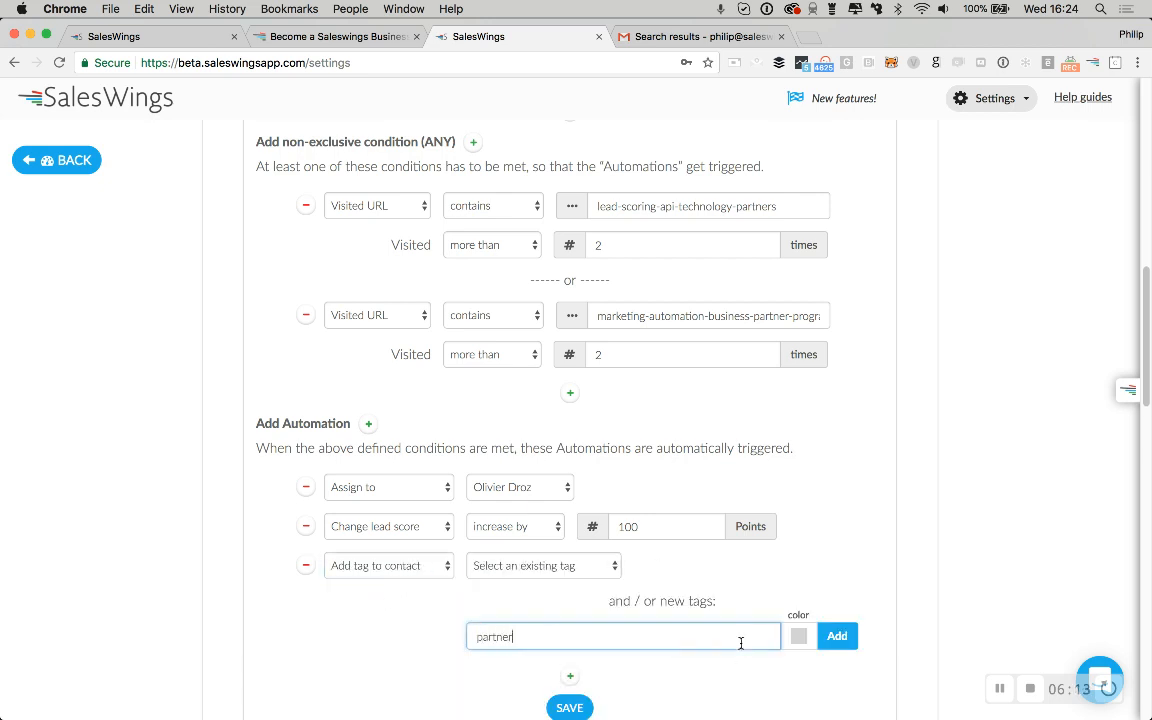
{"action": "type", "text": " lead"}
{"action": "left_click", "coordinate": [799, 638]}
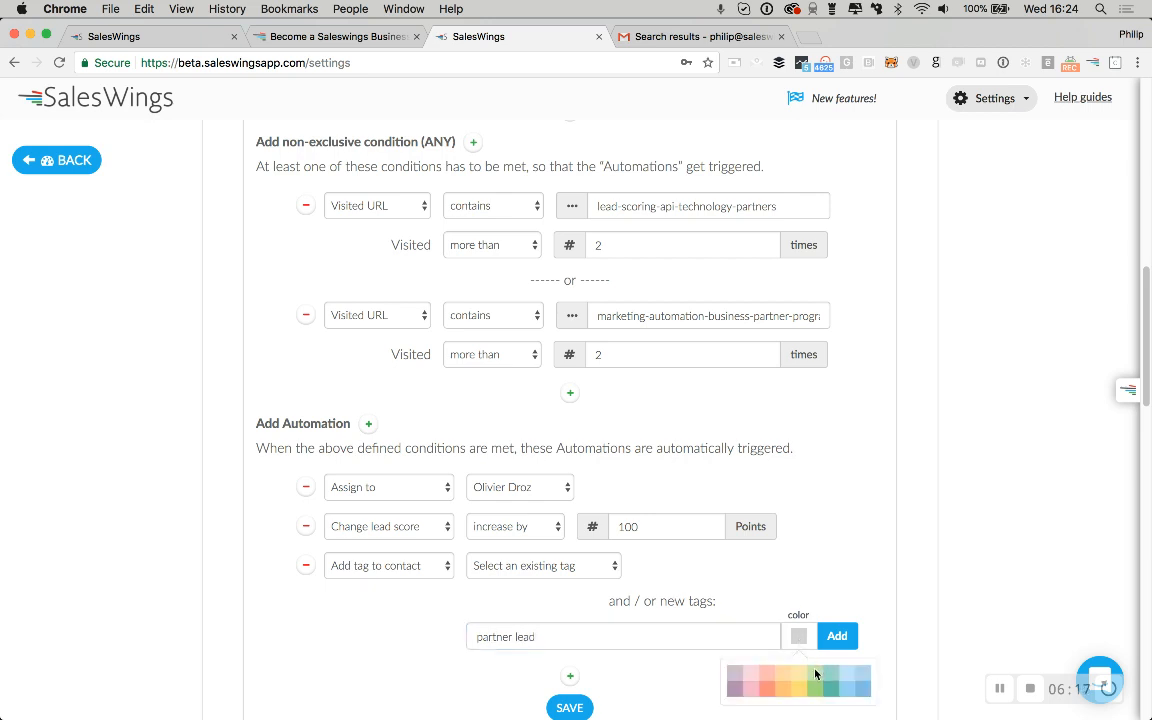
{"action": "left_click", "coordinate": [816, 676]}
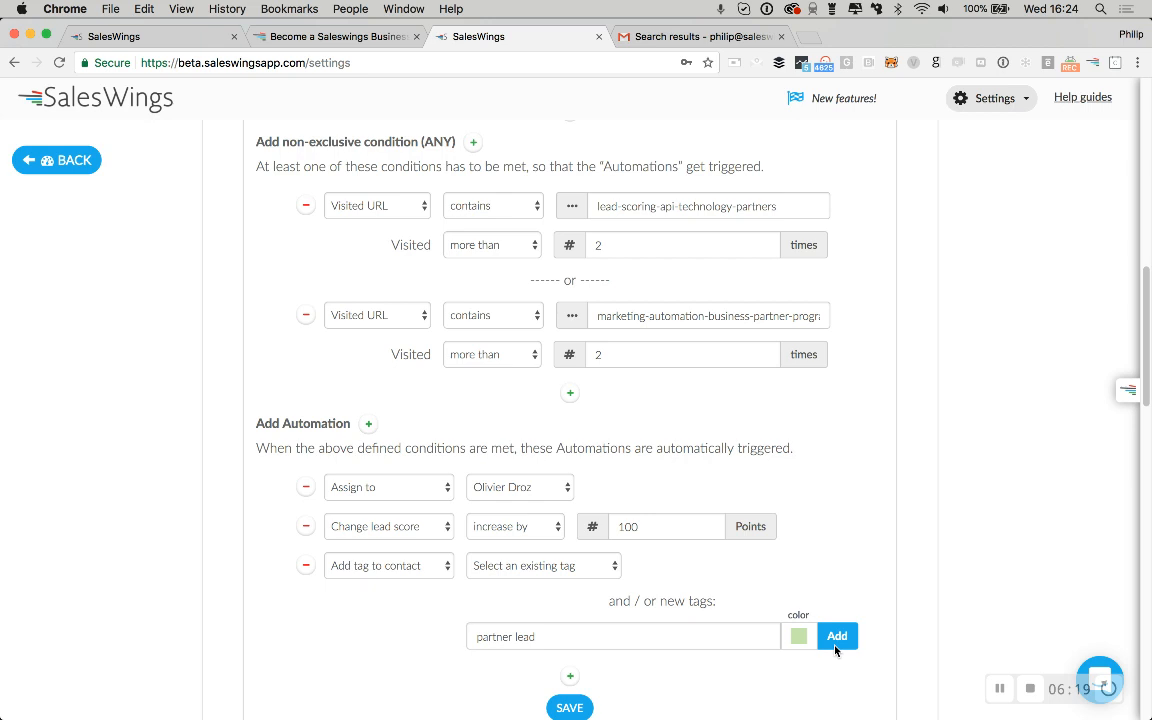
{"action": "left_click", "coordinate": [838, 636]}
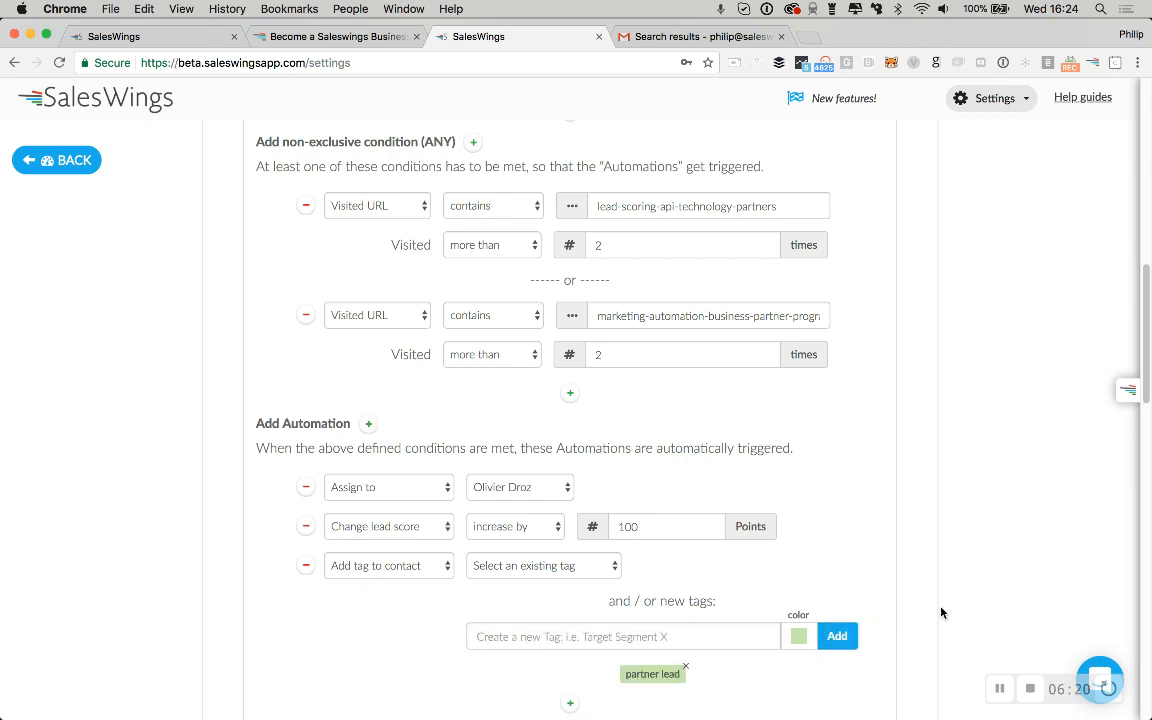
{"action": "scroll", "coordinate": [941, 612], "scroll_direction": "down", "scroll_amount": 3}
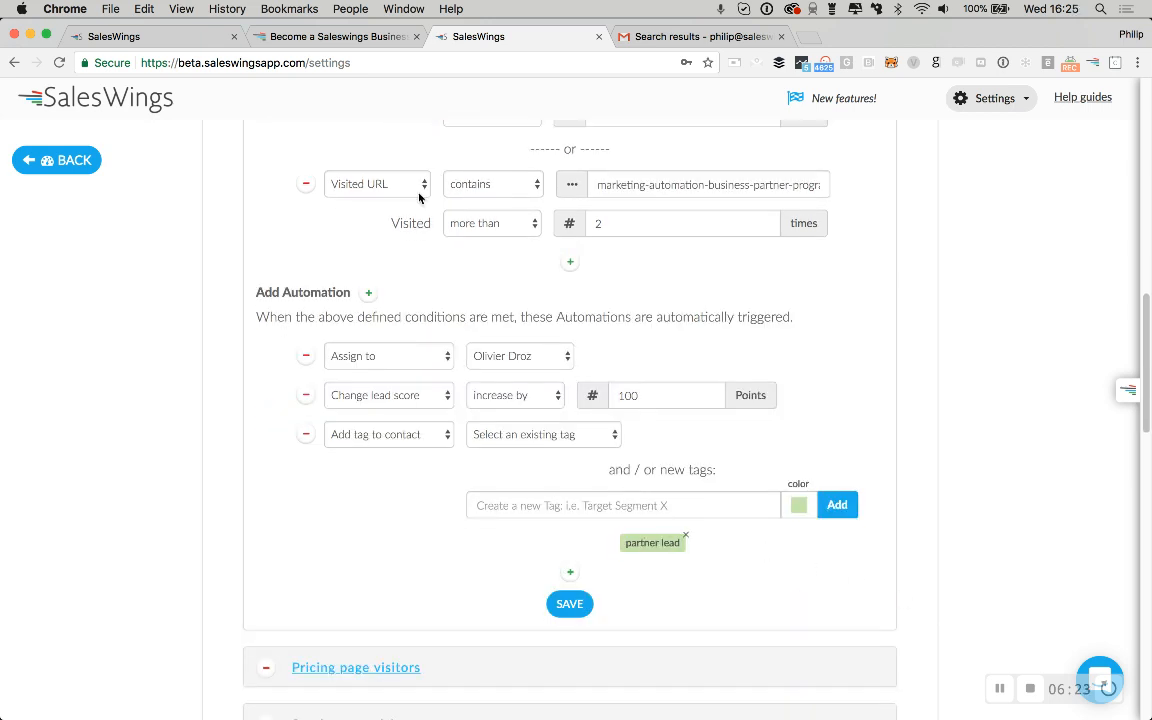
- Look at how tags appear on contacts in the cockpit's lead list and return to the segment settings
{"action": "left_click", "coordinate": [171, 33]}
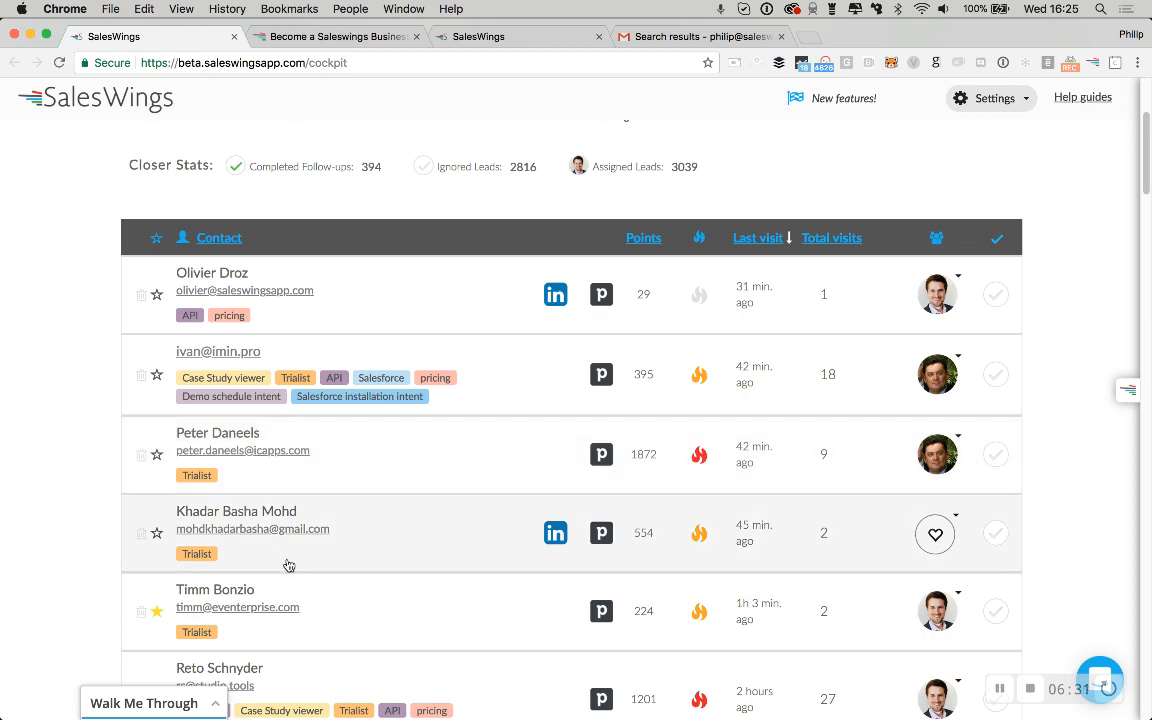
{"action": "scroll", "coordinate": [290, 563], "scroll_direction": "down", "scroll_amount": 2}
{"action": "scroll", "coordinate": [290, 563], "scroll_direction": "up", "scroll_amount": 5}
{"action": "left_click", "coordinate": [496, 42]}
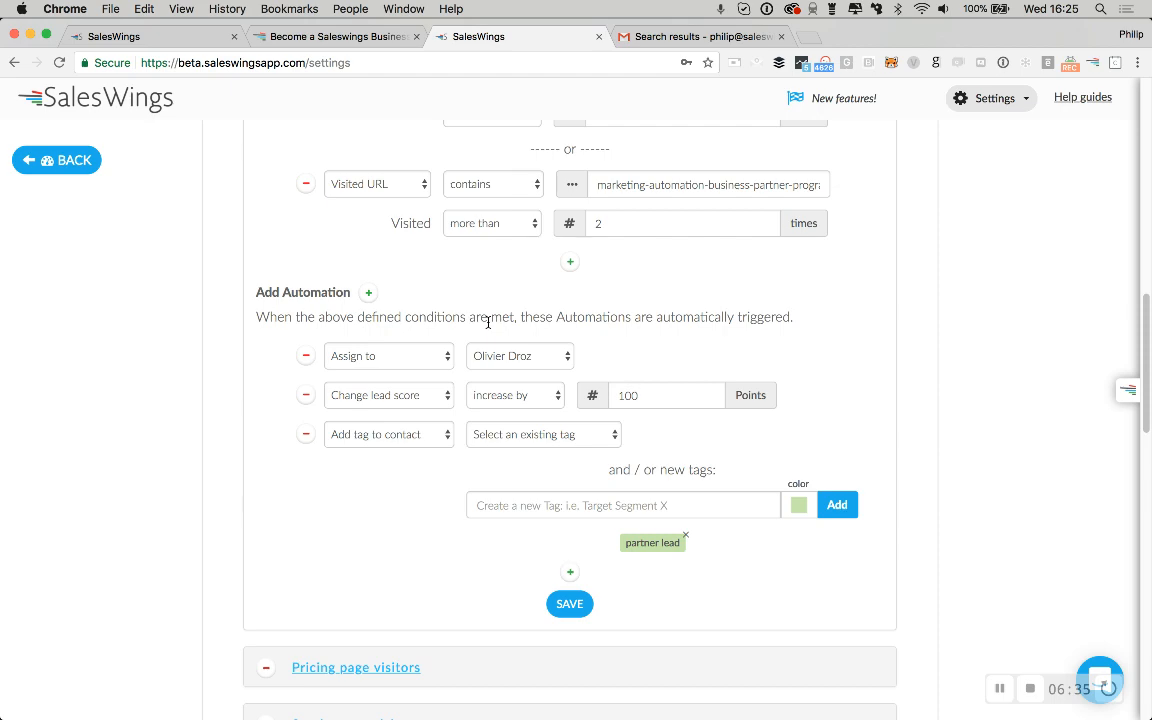
- Set the mandatory (ALL) condition of the Partner leads segment to "Email address"
{"action": "scroll", "coordinate": [488, 322], "scroll_direction": "up", "scroll_amount": 4}
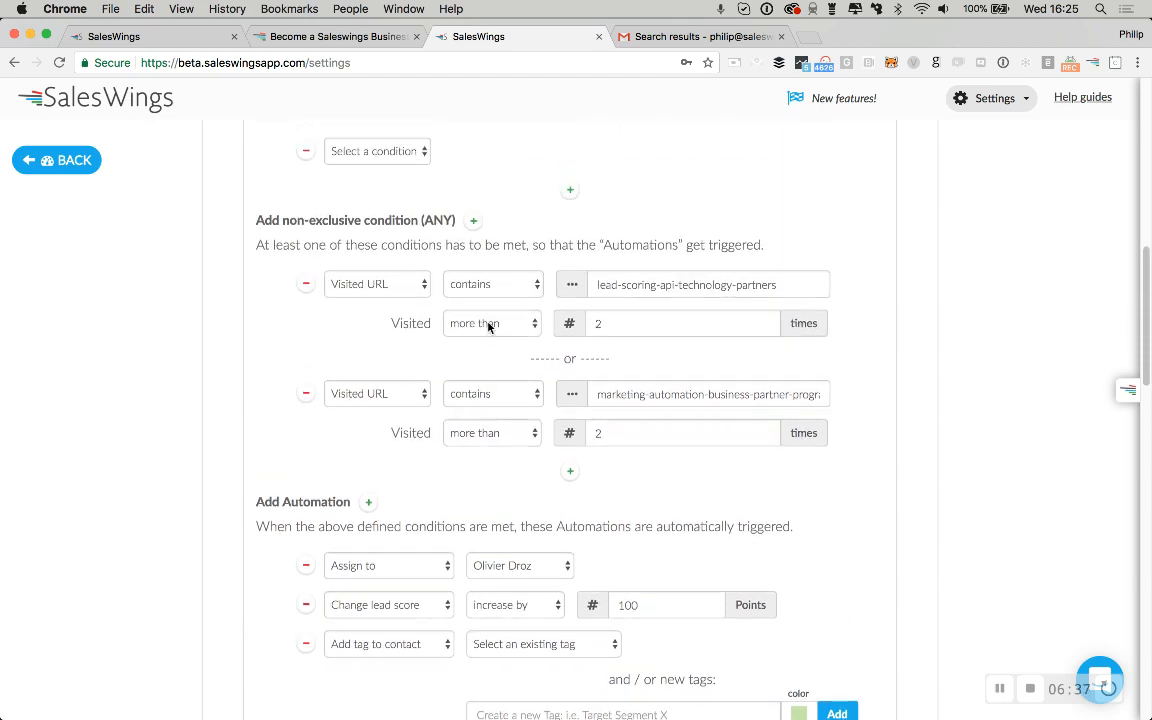
{"action": "scroll", "coordinate": [488, 325], "scroll_direction": "up", "scroll_amount": 3}
{"action": "left_click", "coordinate": [412, 306]}
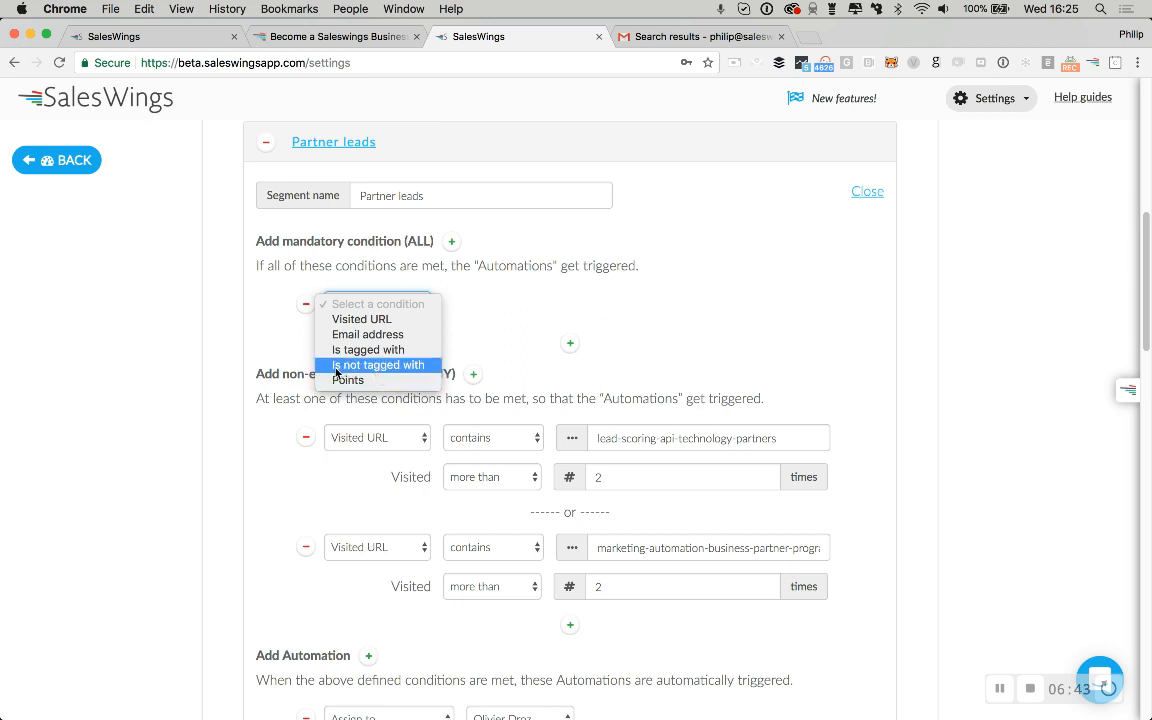
{"action": "left_click", "coordinate": [397, 337]}
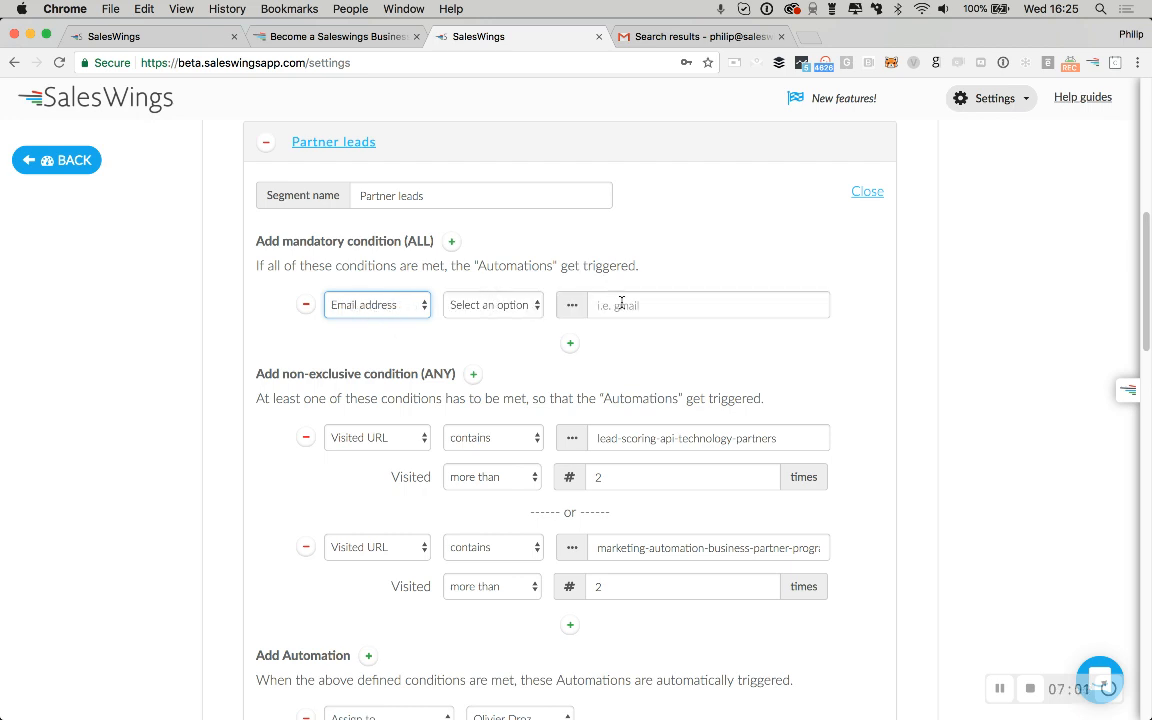
- Review the Partner leads conditions and automations, and collapse the segment
{"action": "scroll", "coordinate": [645, 288], "scroll_direction": "down", "scroll_amount": 5}
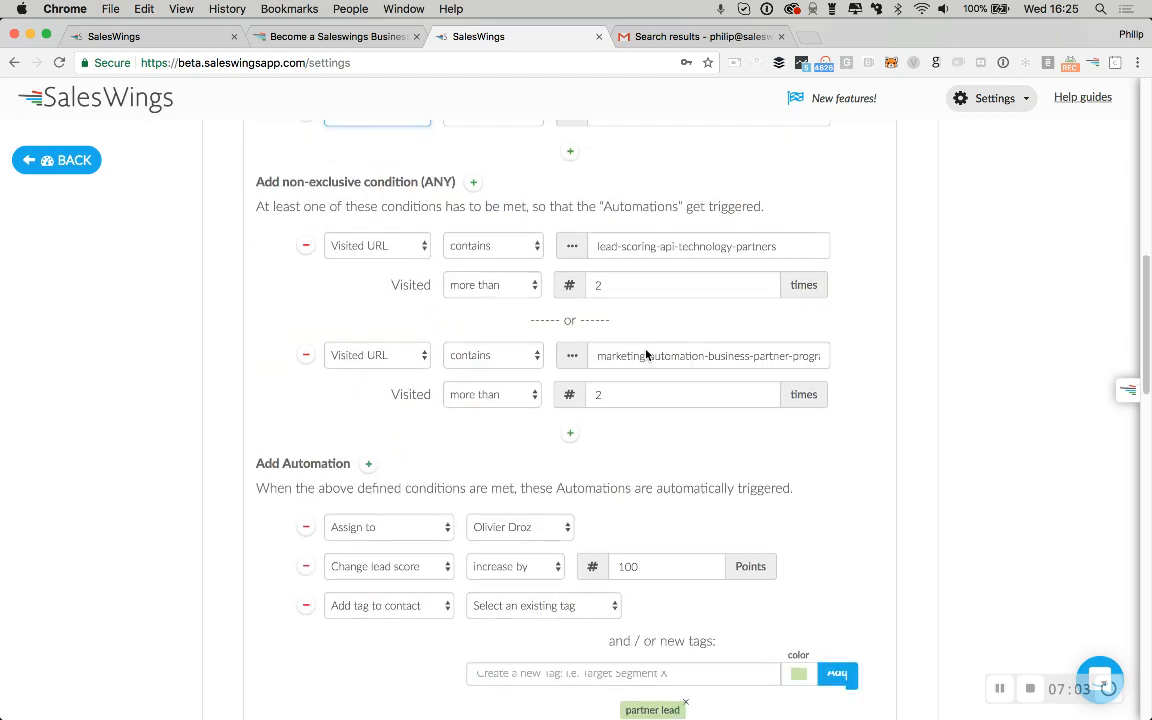
{"action": "scroll", "coordinate": [640, 660], "scroll_direction": "down", "scroll_amount": 4}
{"action": "scroll", "coordinate": [631, 676], "scroll_direction": "up", "scroll_amount": 3}
{"action": "scroll", "coordinate": [630, 670], "scroll_direction": "up", "scroll_amount": 1}
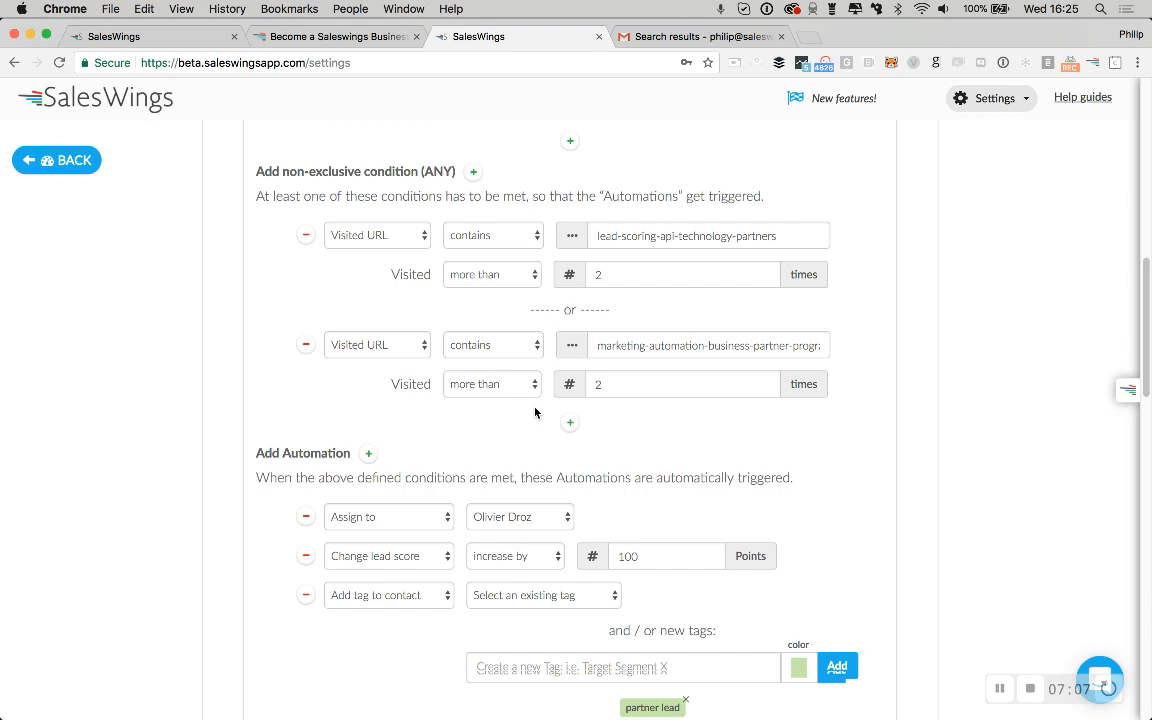
{"action": "scroll", "coordinate": [535, 412], "scroll_direction": "up", "scroll_amount": 3}
{"action": "scroll", "coordinate": [535, 412], "scroll_direction": "up", "scroll_amount": 5}
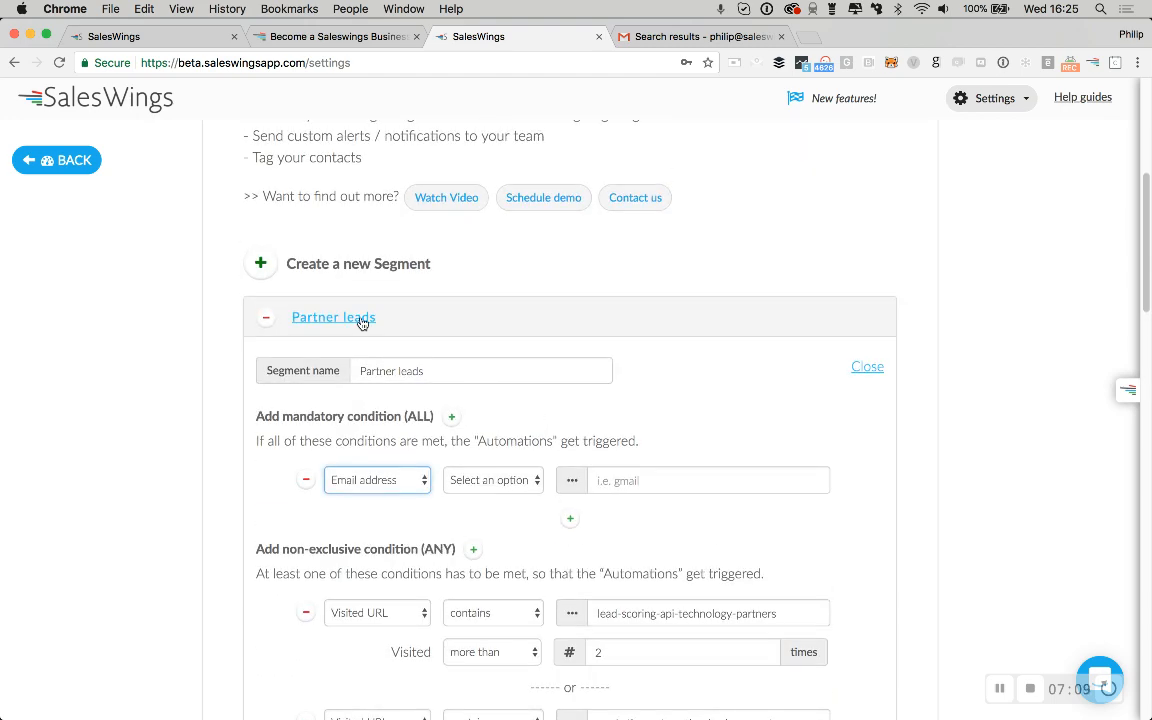
{"action": "left_click", "coordinate": [362, 321]}
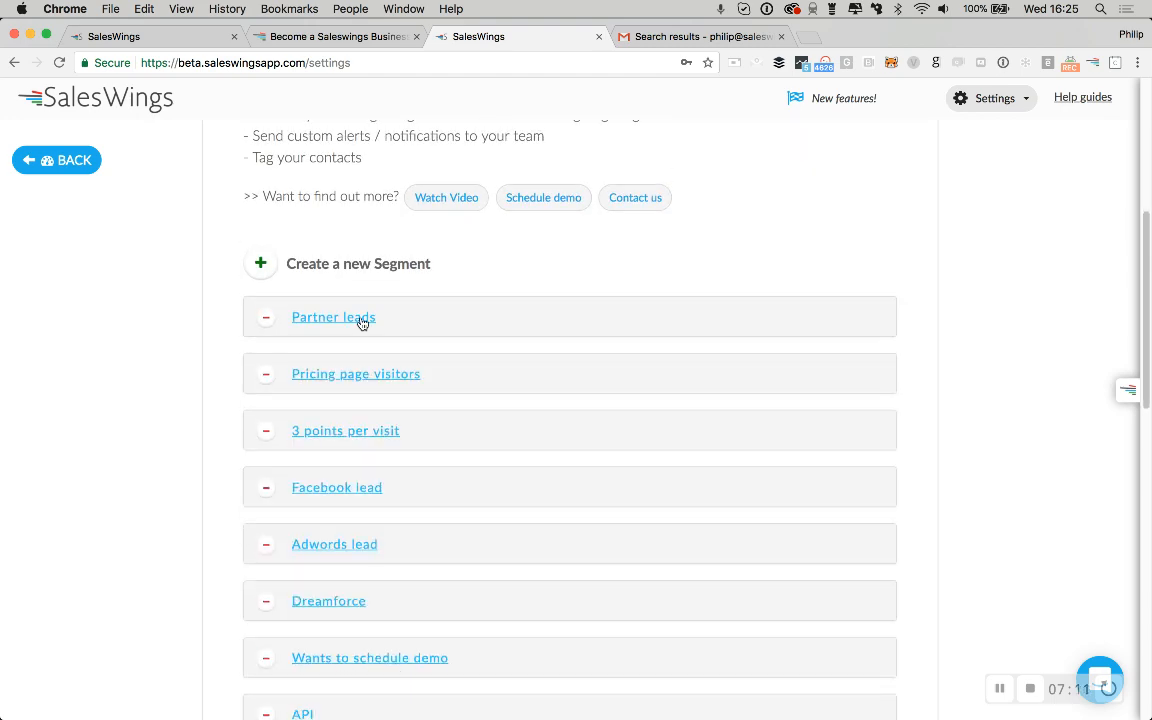
- Return to the lead cockpit and open the Mass Email Tracking tool with its list of mailing links
{"action": "left_click", "coordinate": [196, 41]}
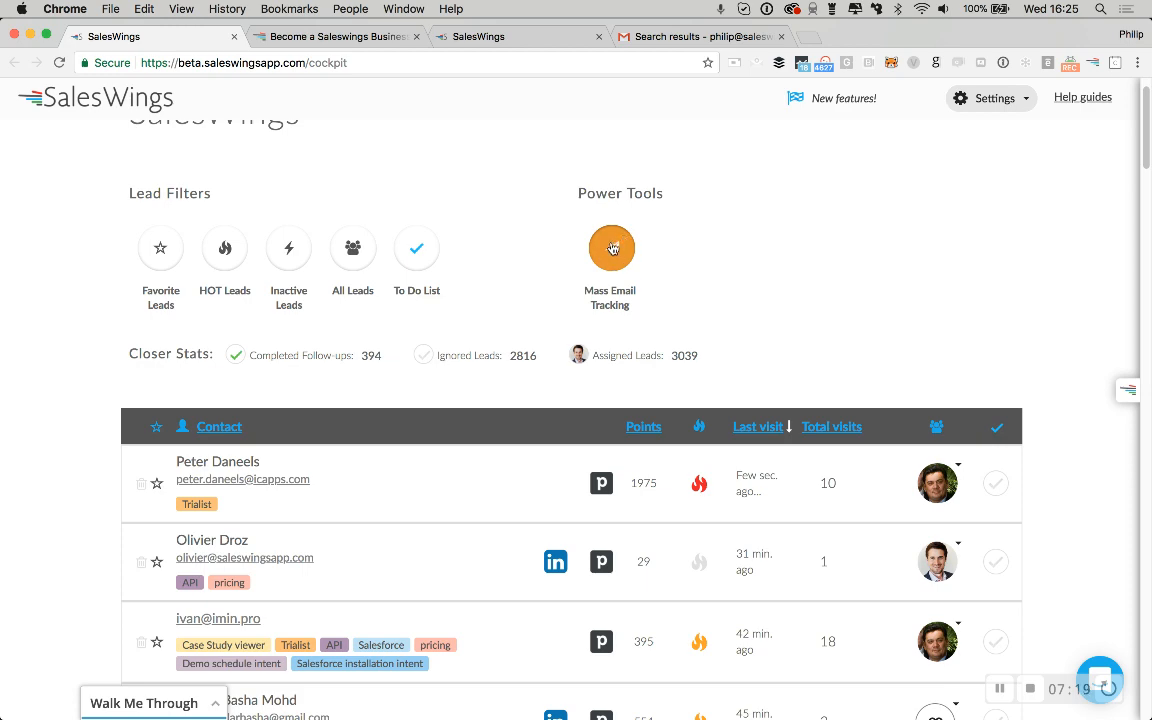
{"action": "left_click", "coordinate": [612, 248]}
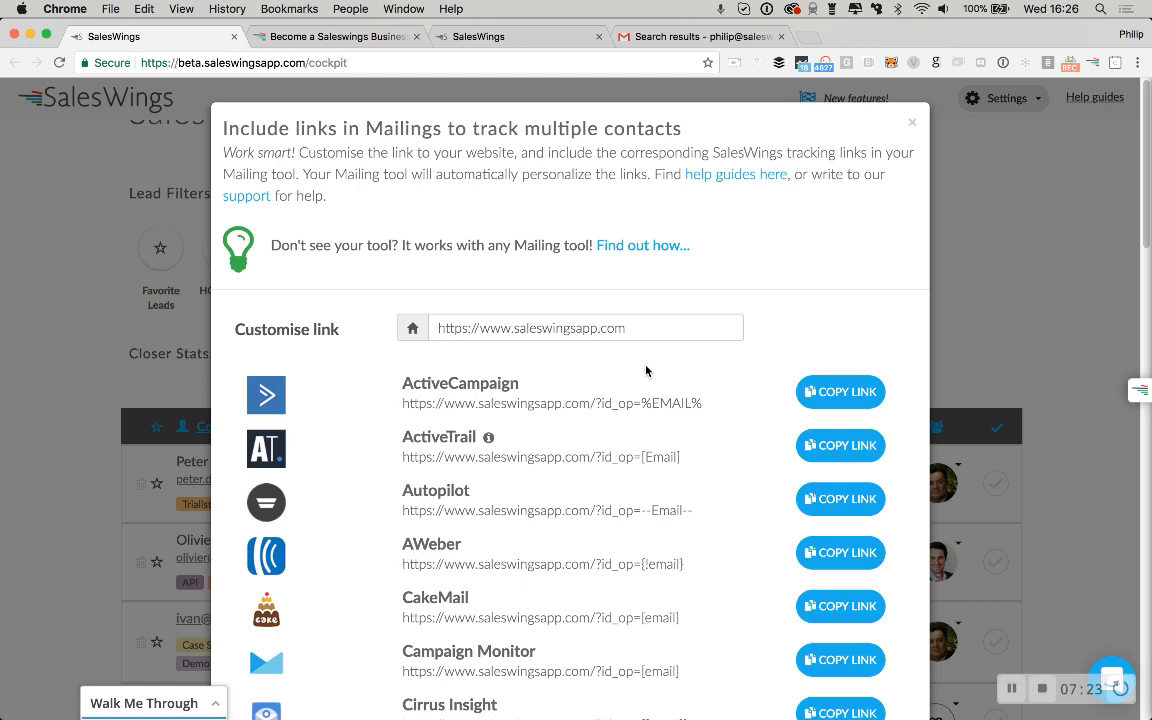
{"action": "scroll", "coordinate": [646, 371], "scroll_direction": "down", "scroll_amount": 2}
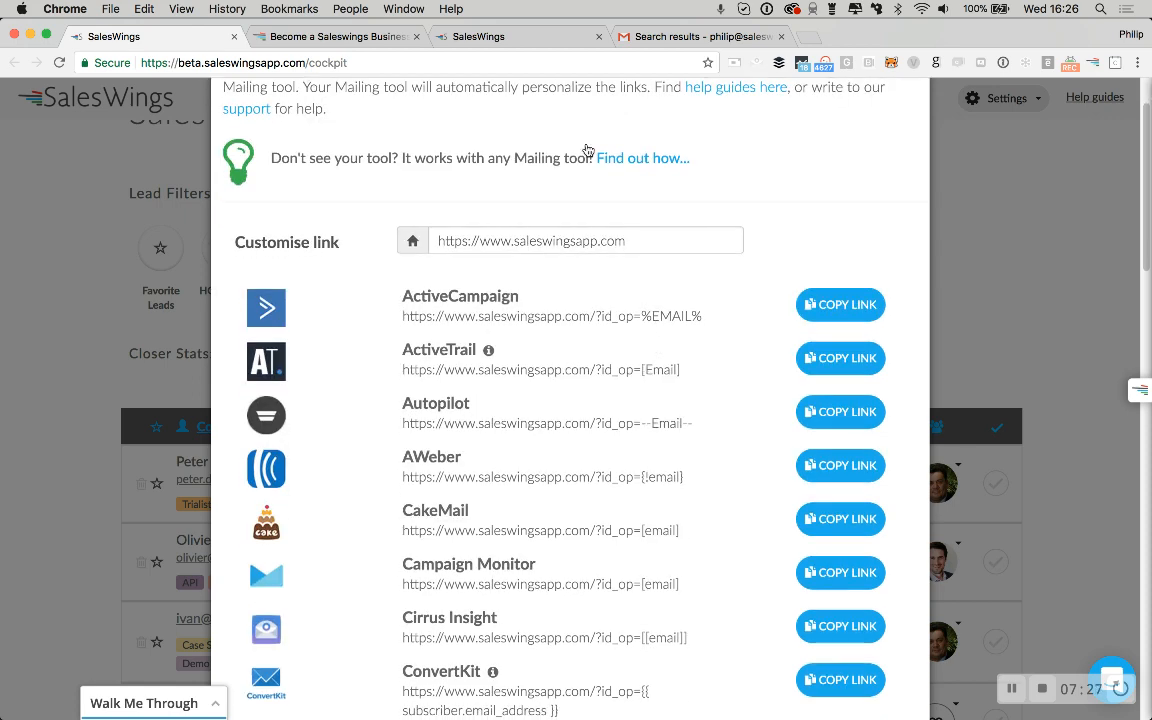
- Copy the full web address of the "Become a Saleswings Business Partner" page
{"action": "left_click", "coordinate": [385, 38]}
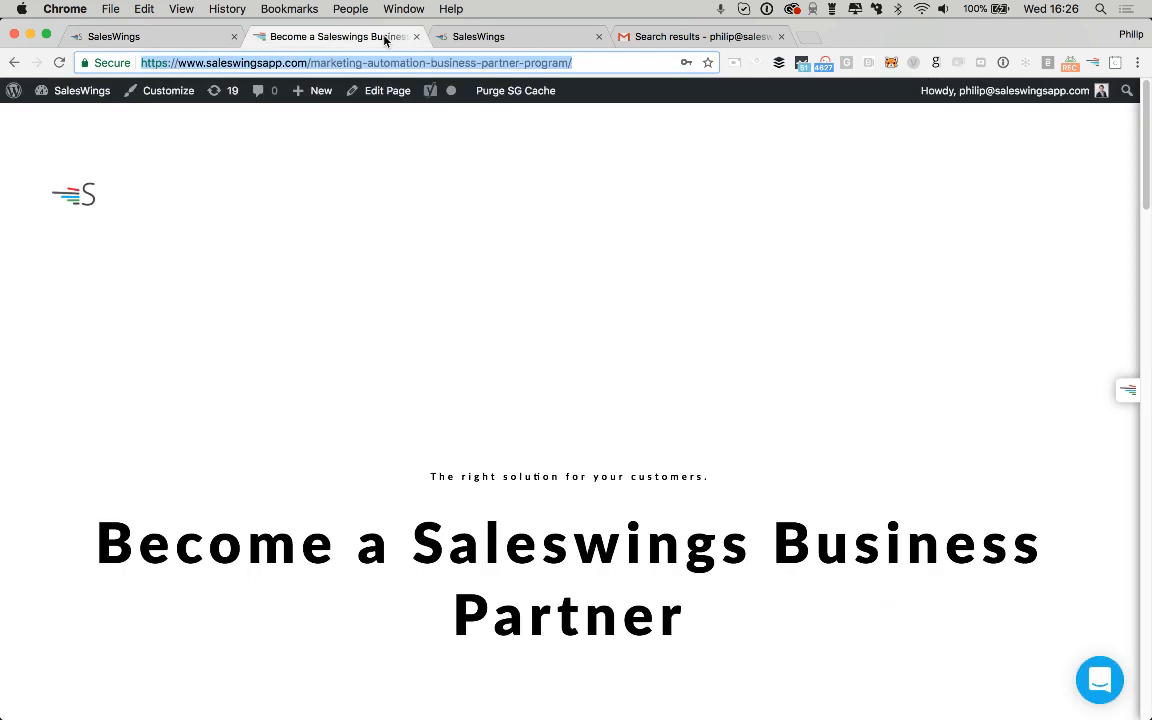
{"action": "left_click", "coordinate": [419, 62]}
{"action": "left_click_drag", "start_coordinate": [586, 62], "coordinate": [18, 84]}
{"action": "key", "text": "super+c"}
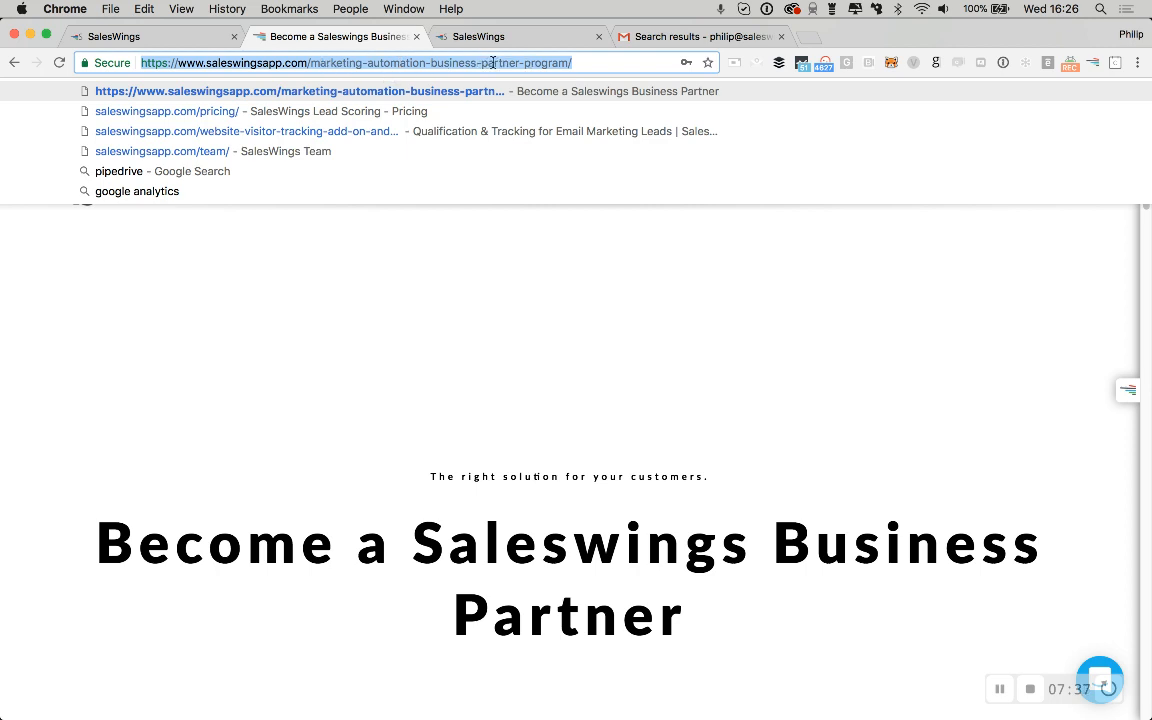
- Back in Mass Email Tracking, replace the custom link with the copied marketing-automation-business-partner-program page address
{"action": "left_click", "coordinate": [187, 46]}
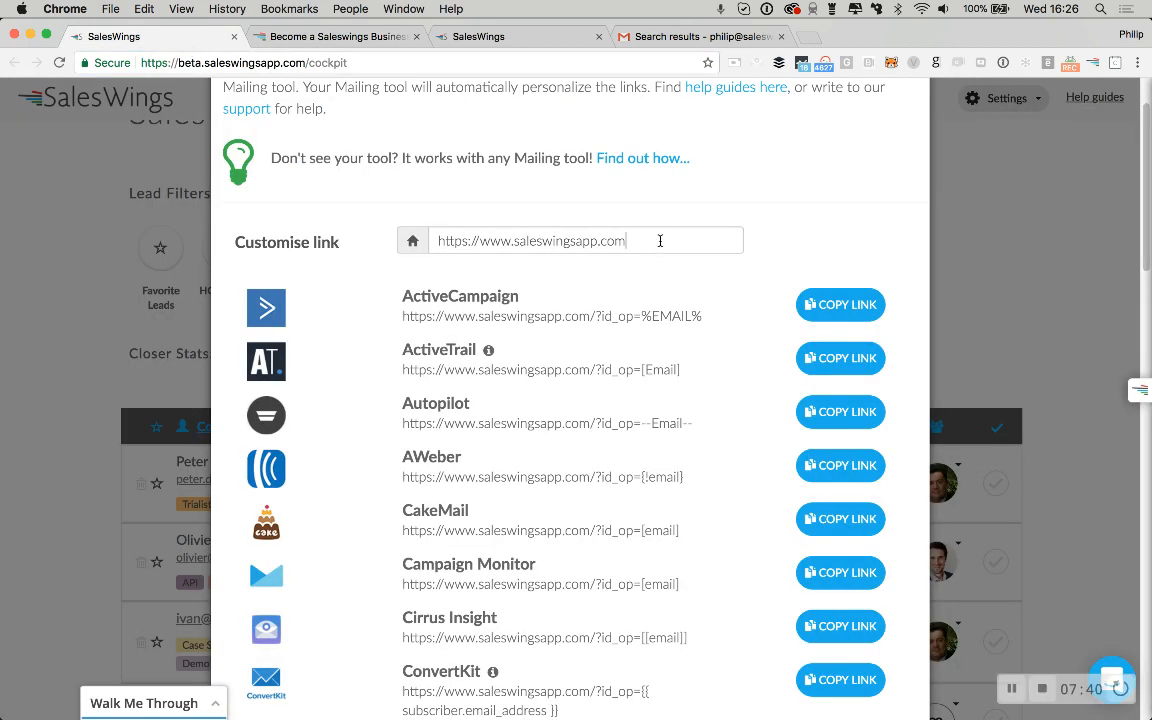
{"action": "left_click_drag", "start_coordinate": [663, 239], "coordinate": [375, 246]}
{"action": "key", "text": "super+v"}
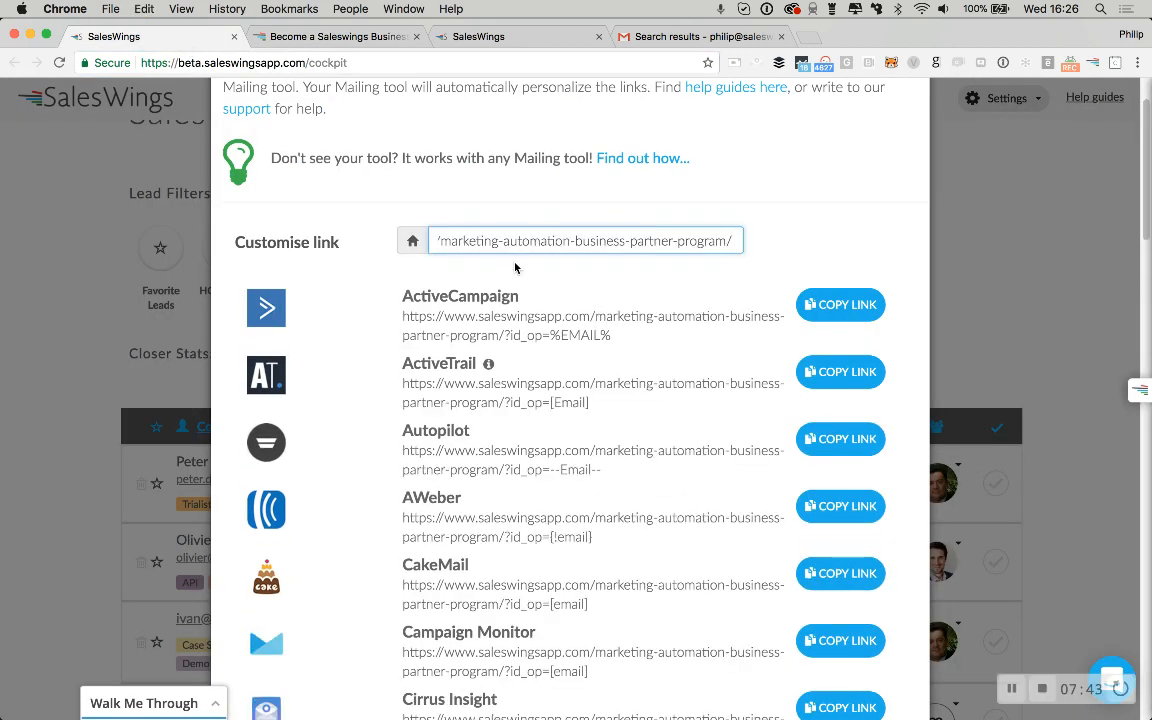
- Browse the mailing tools' tracking links and examine the personalized link for Reply
{"action": "scroll", "coordinate": [567, 317], "scroll_direction": "down", "scroll_amount": 1}
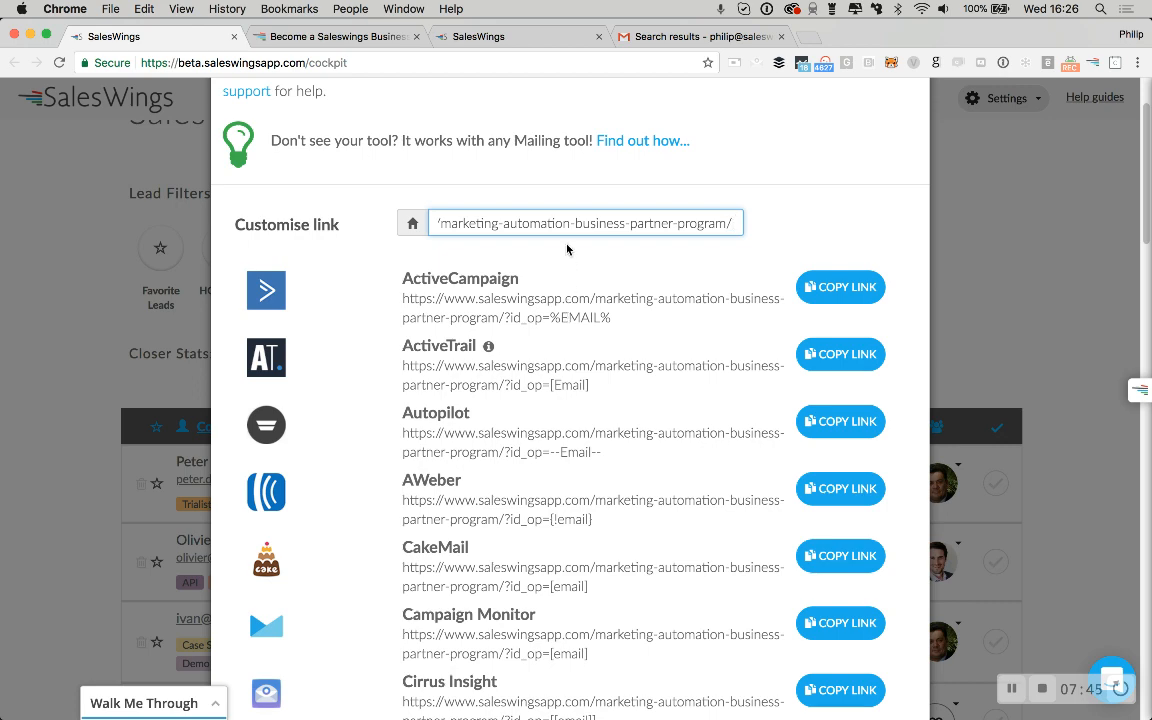
{"action": "scroll", "coordinate": [602, 356], "scroll_direction": "down", "scroll_amount": 2}
{"action": "scroll", "coordinate": [602, 358], "scroll_direction": "down", "scroll_amount": 10}
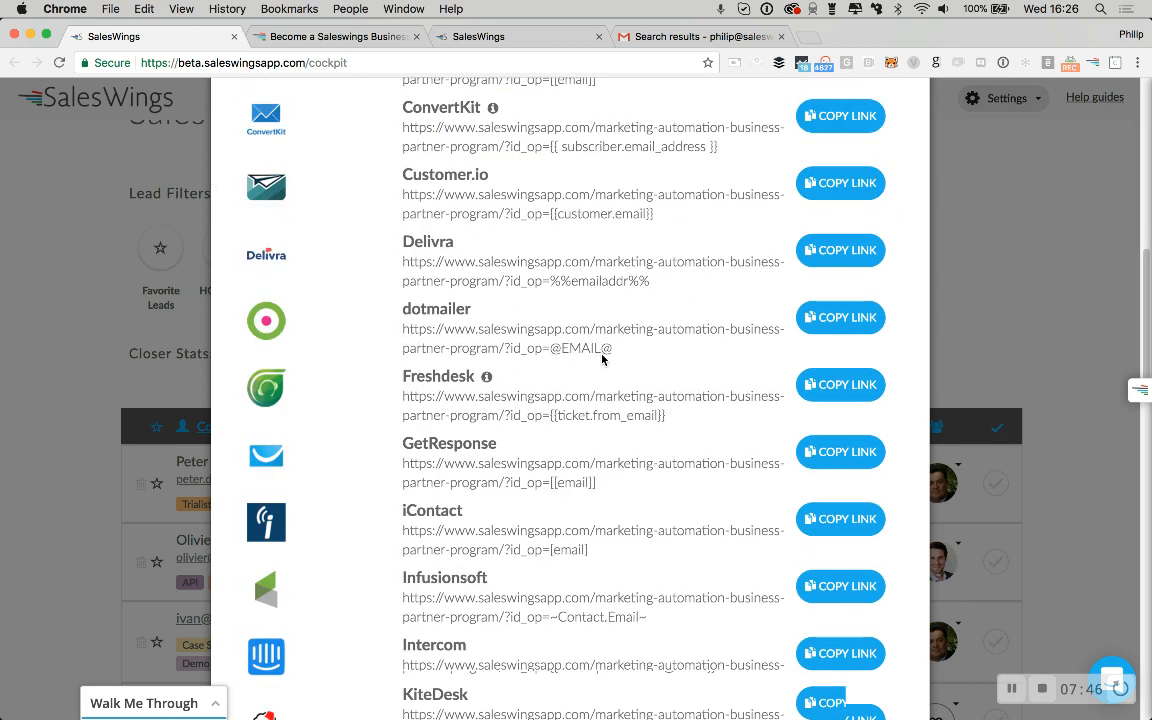
{"action": "scroll", "coordinate": [601, 354], "scroll_direction": "down", "scroll_amount": 2}
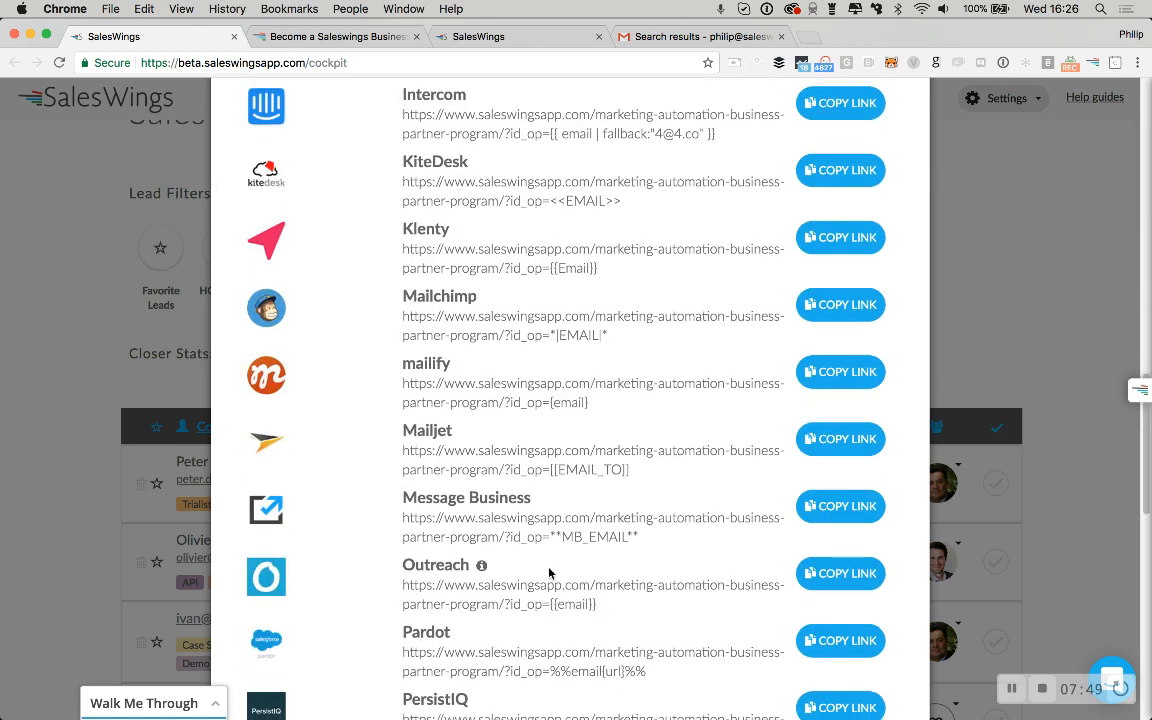
{"action": "scroll", "coordinate": [549, 573], "scroll_direction": "down", "scroll_amount": 8}
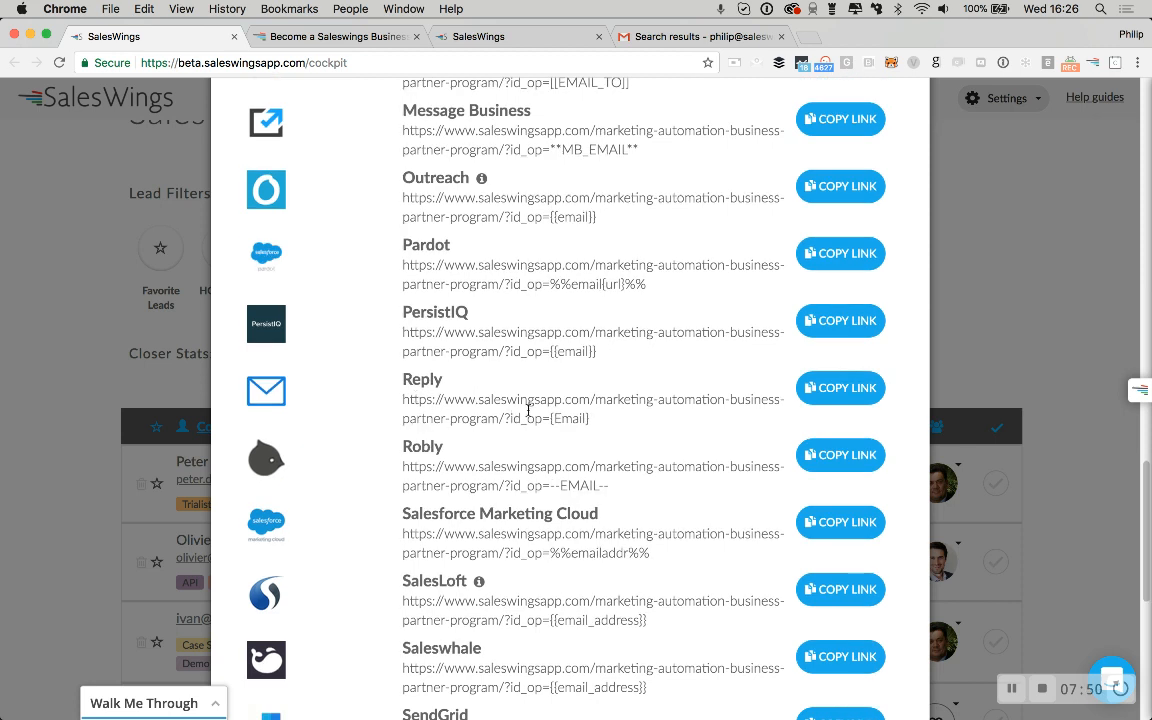
{"action": "left_click_drag", "start_coordinate": [590, 418], "coordinate": [403, 399]}
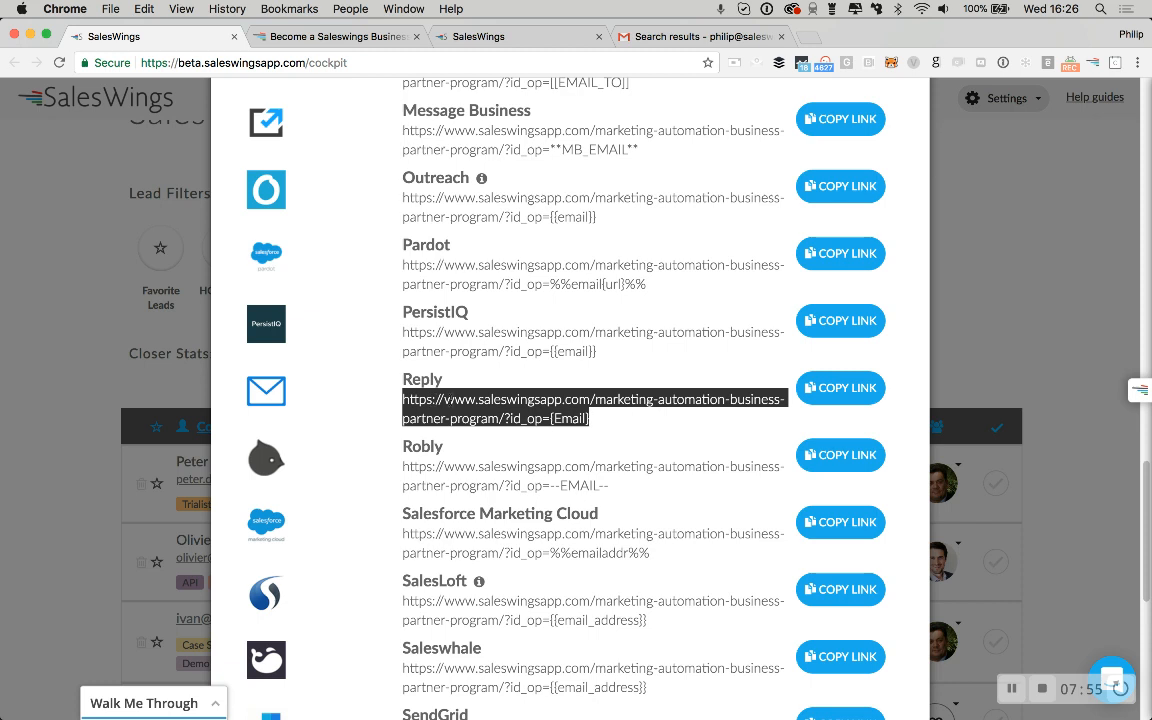
{"action": "left_click", "coordinate": [601, 420]}
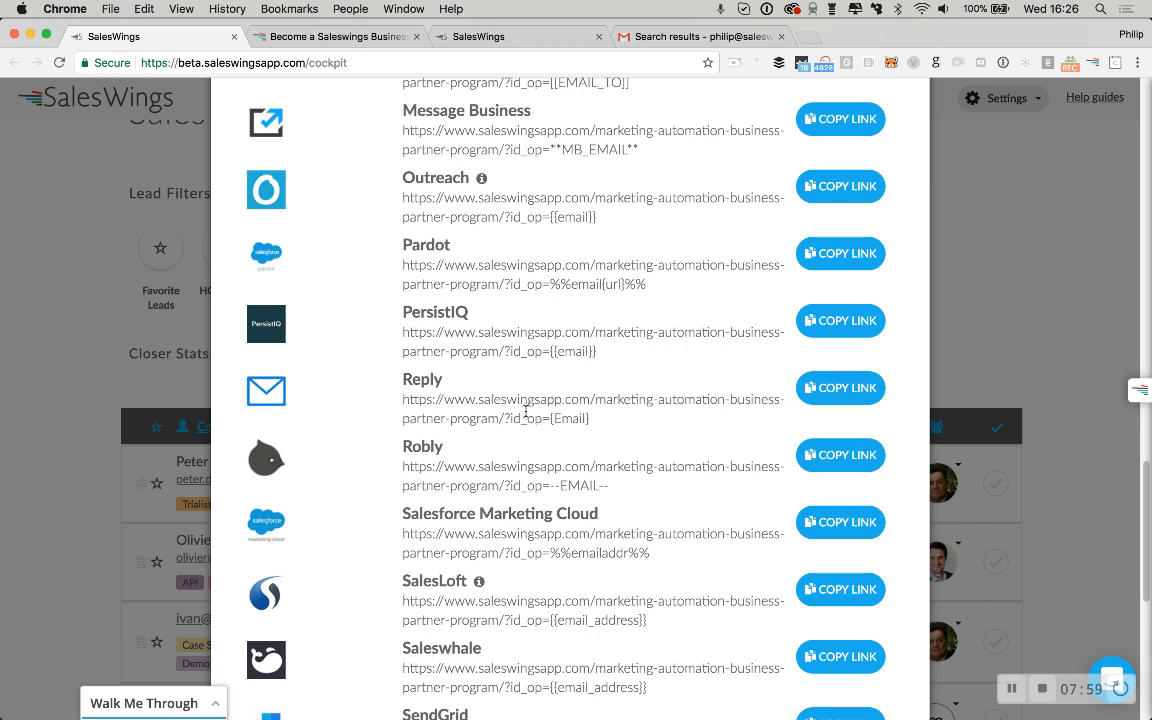
- Check the end of the custom link address and copy the tracking link for Reply
{"action": "scroll", "coordinate": [579, 333], "scroll_direction": "up", "scroll_amount": 20}
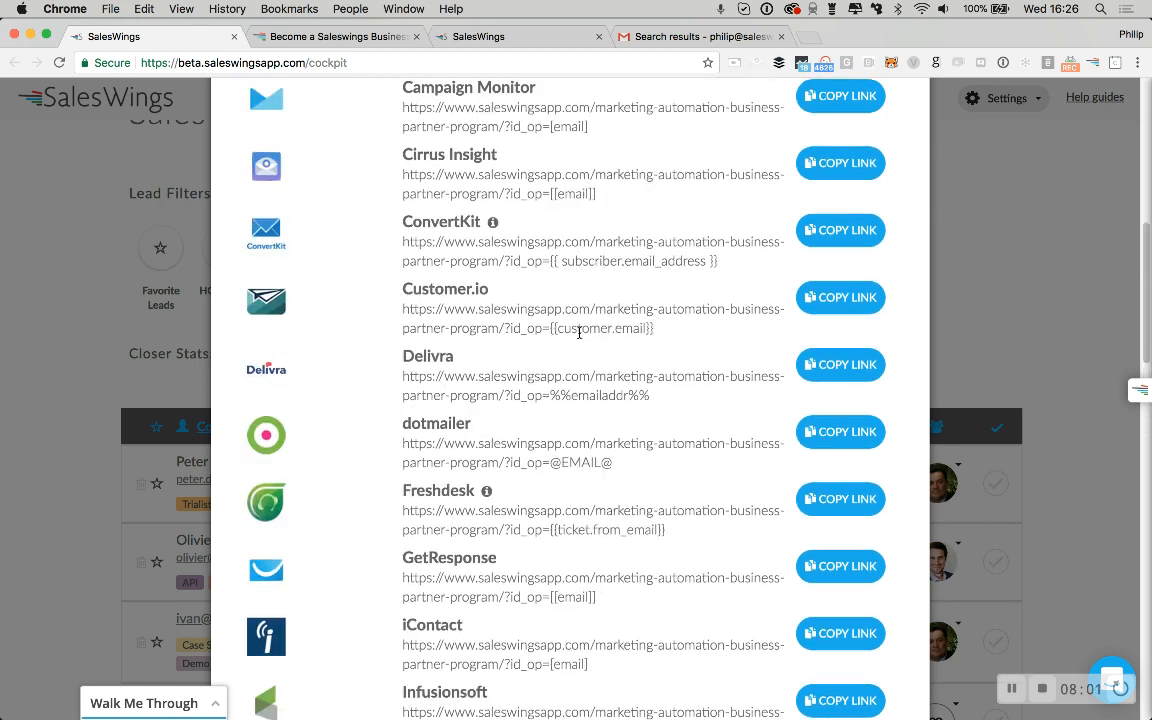
{"action": "scroll", "coordinate": [579, 333], "scroll_direction": "up", "scroll_amount": 3}
{"action": "left_click", "coordinate": [652, 259]}
{"action": "key", "text": "super+Right"}
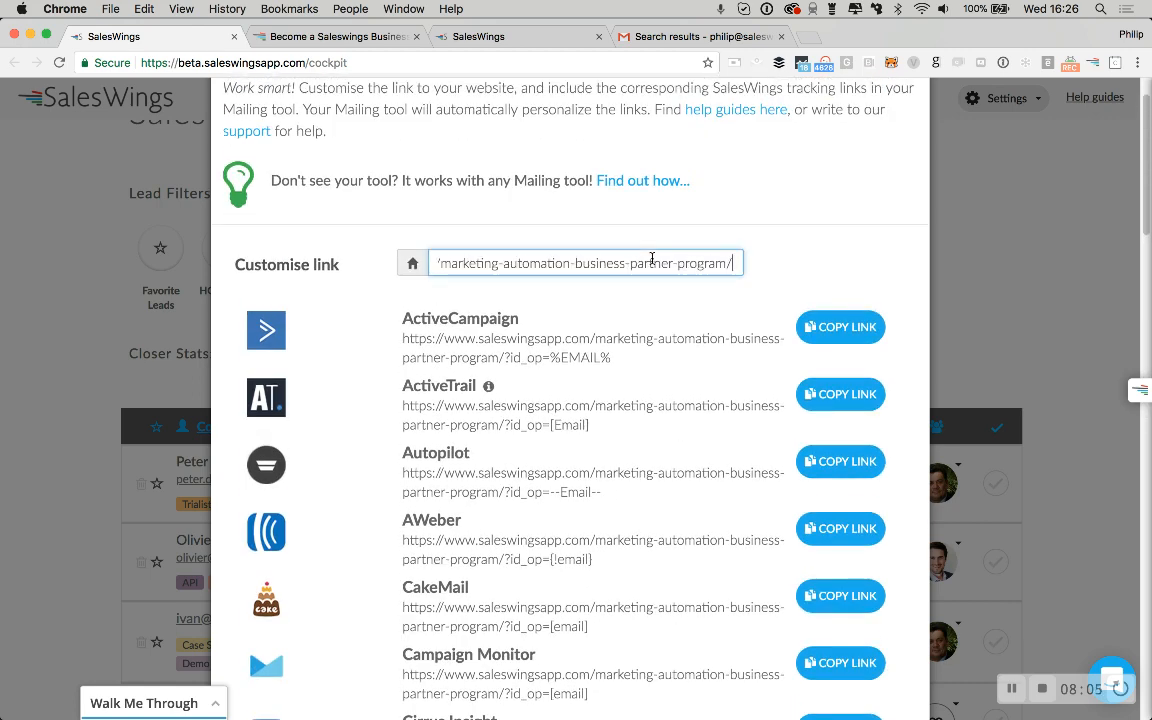
{"action": "scroll", "coordinate": [710, 430], "scroll_direction": "down", "scroll_amount": 15}
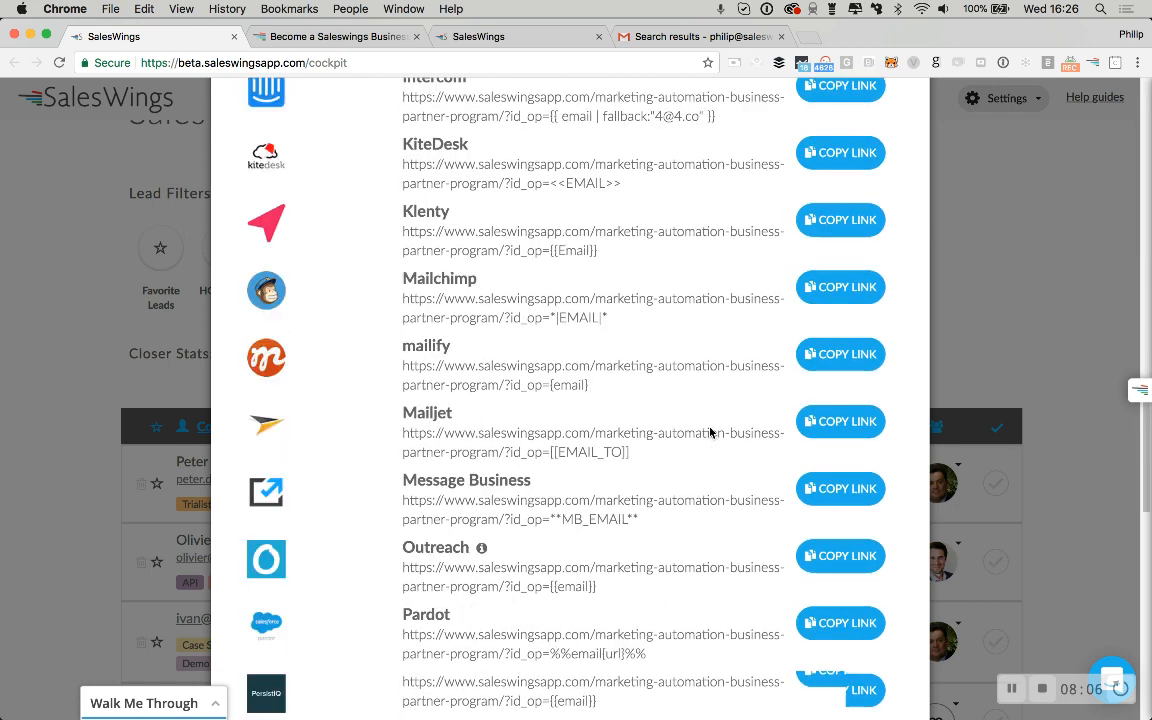
{"action": "left_click", "coordinate": [830, 445]}
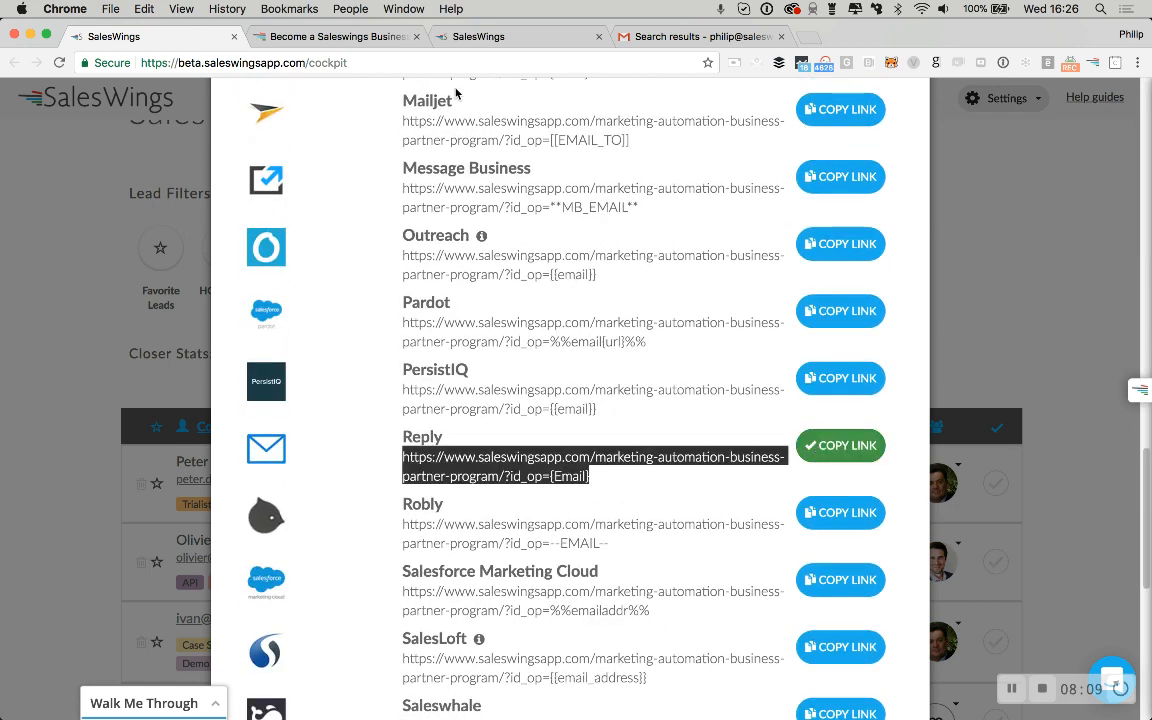
- Paste the copied Reply tracking link as the web address and append "&leadowner=" after the {Email} placeholder
{"action": "left_click", "coordinate": [428, 61]}
{"action": "key", "text": "super+v"}
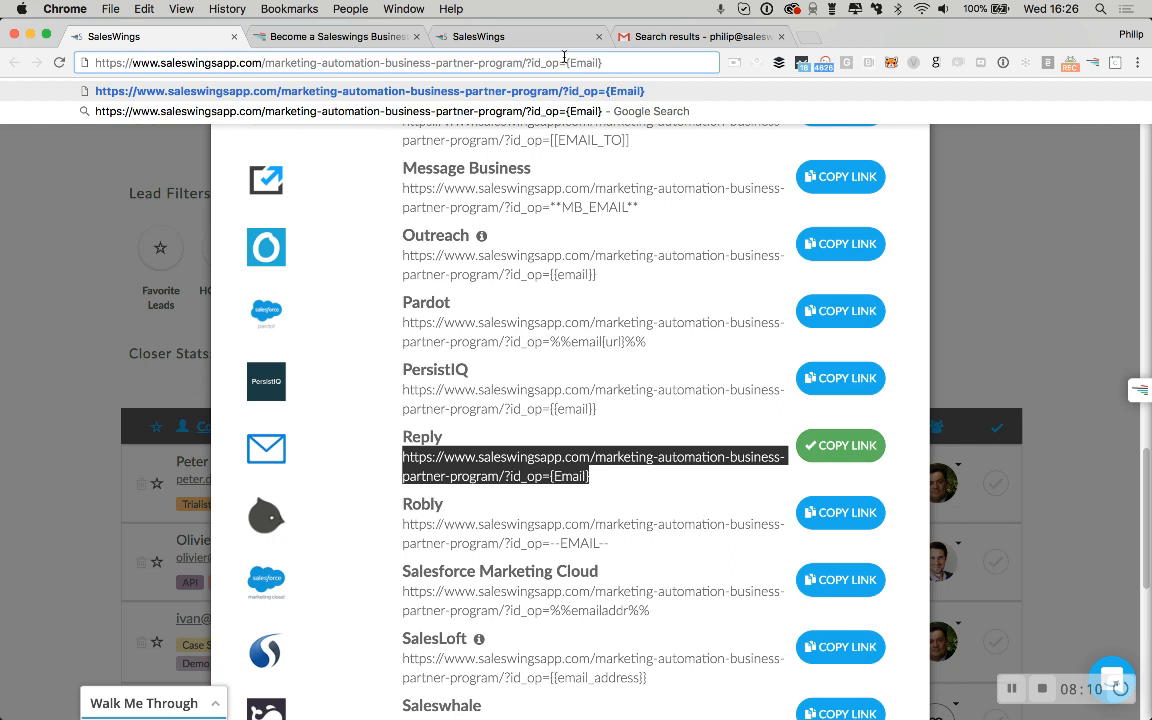
{"action": "left_click_drag", "start_coordinate": [566, 62], "coordinate": [611, 62]}
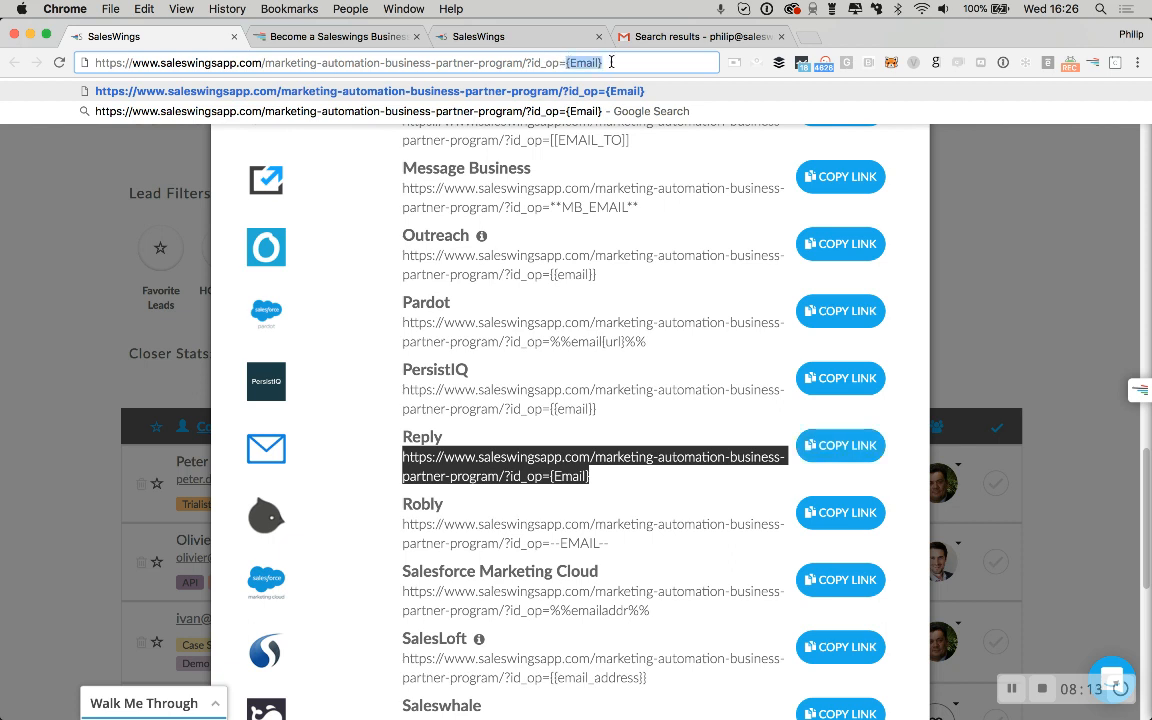
{"action": "left_click", "coordinate": [611, 62]}
{"action": "type", "text": "&"}
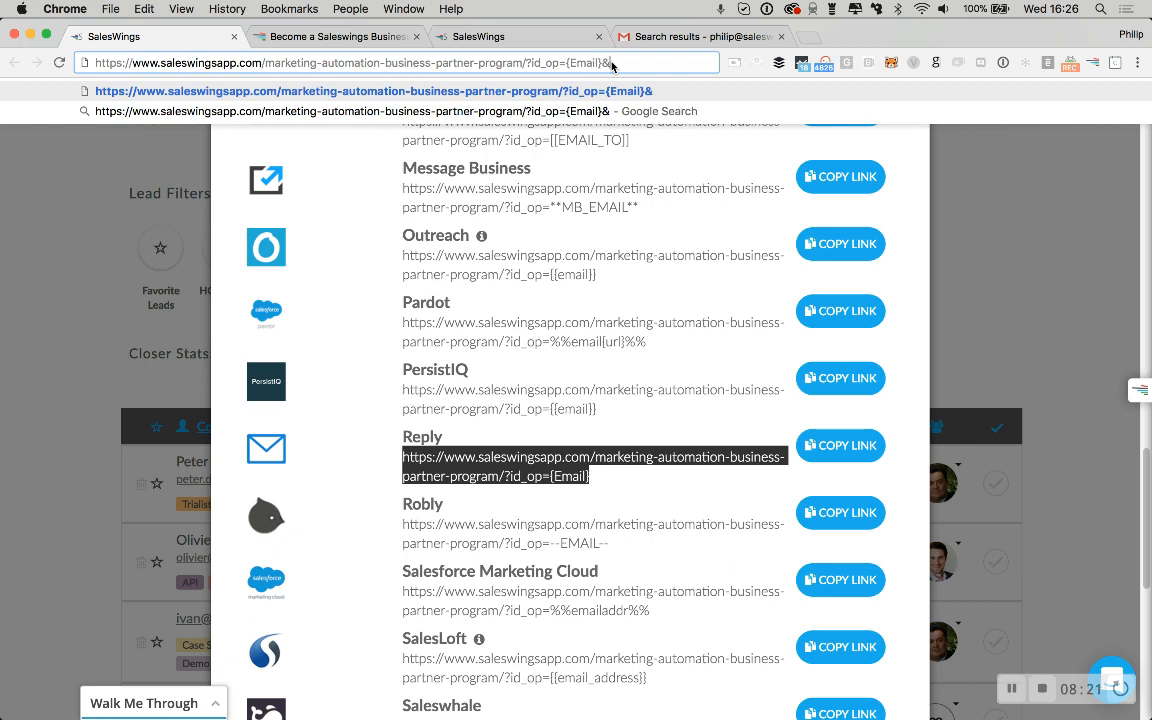
{"action": "type", "text": "leadowner"}
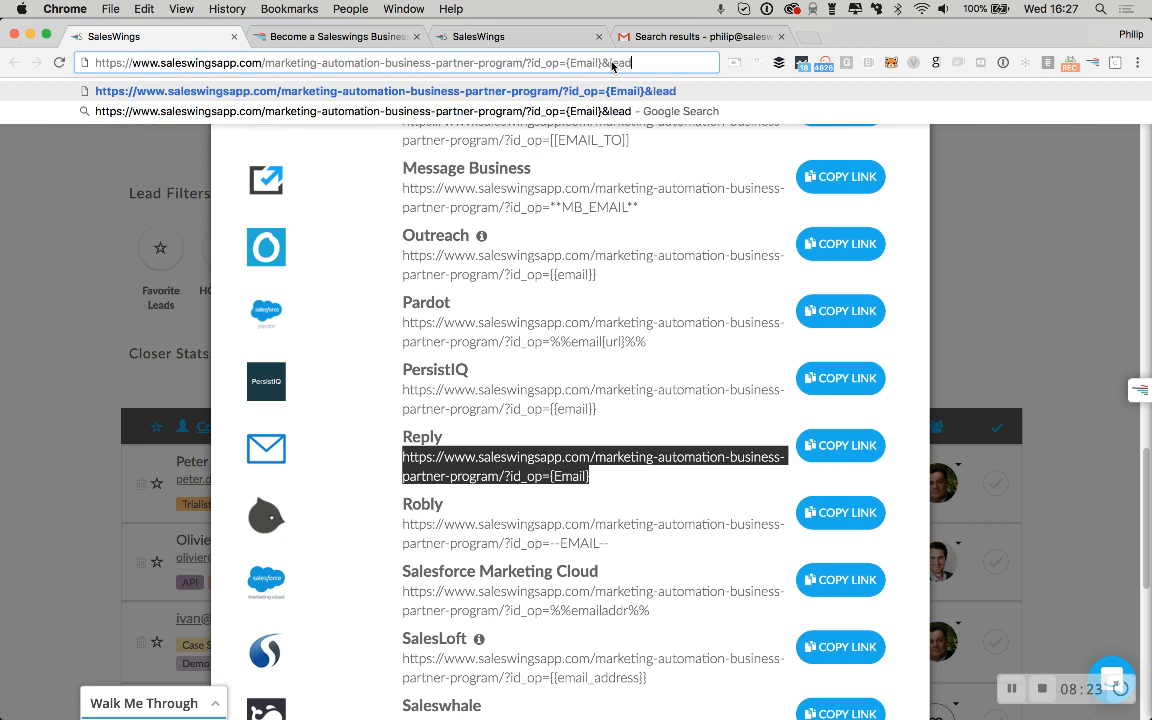
{"action": "type", "text": "="}
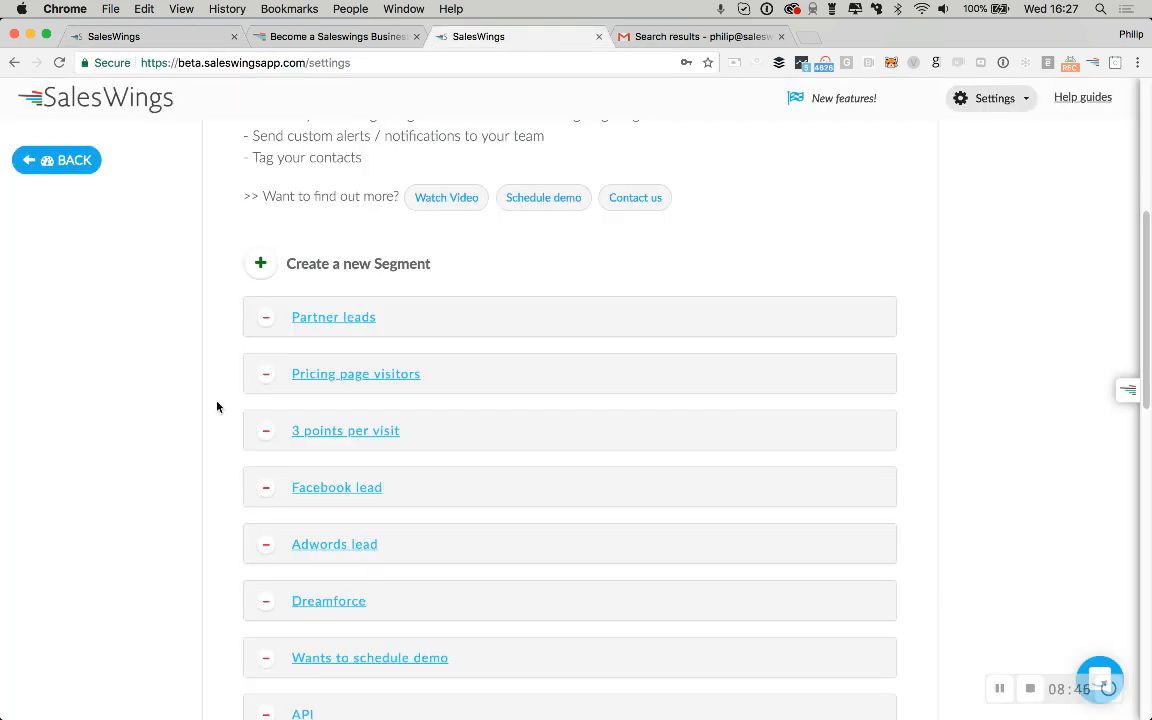
- In the segment settings, open the personal leads segment just below Youtube clicked and examine its visited-URL condition and automations
{"action": "scroll", "coordinate": [217, 406], "scroll_direction": "down", "scroll_amount": 10}
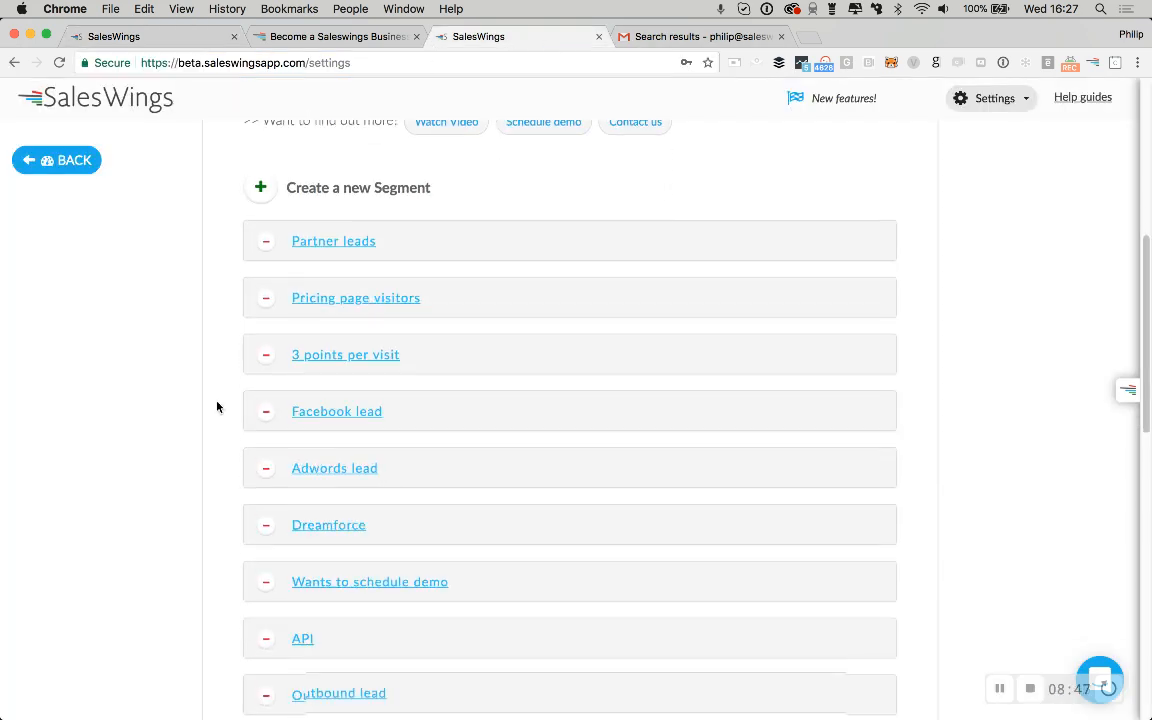
{"action": "scroll", "coordinate": [217, 406], "scroll_direction": "down", "scroll_amount": 8}
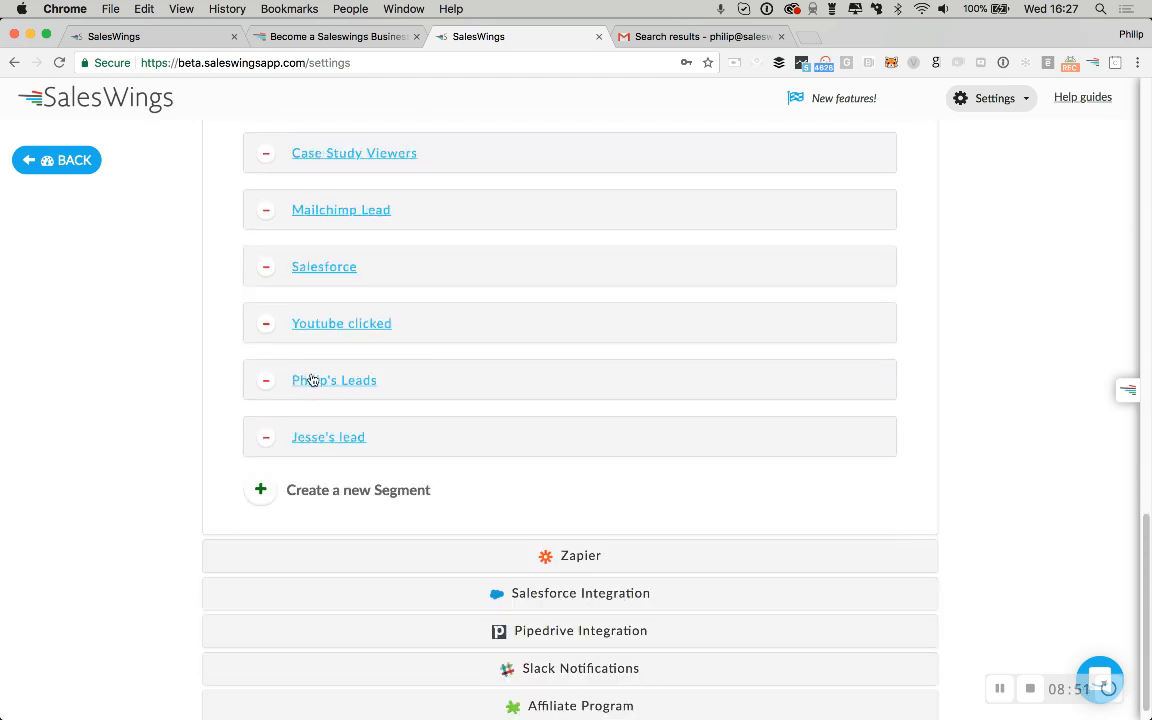
{"action": "left_click", "coordinate": [337, 384]}
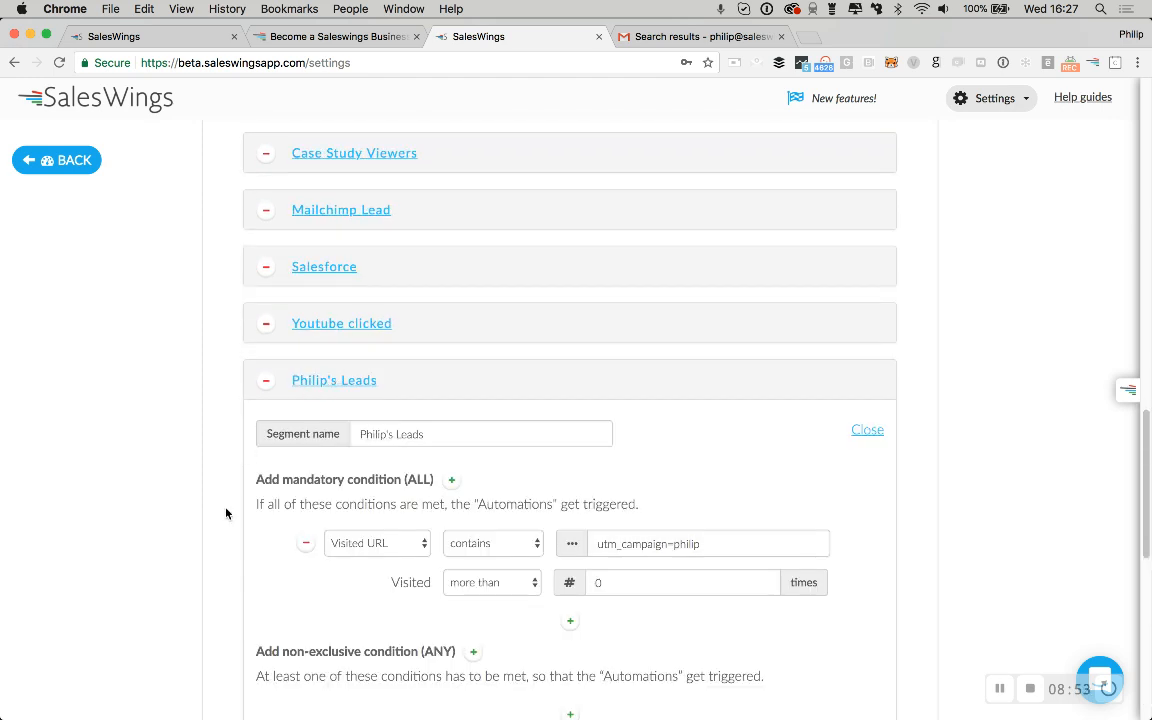
{"action": "scroll", "coordinate": [226, 509], "scroll_direction": "down", "scroll_amount": 1}
{"action": "left_click_drag", "start_coordinate": [712, 509], "coordinate": [596, 510]}
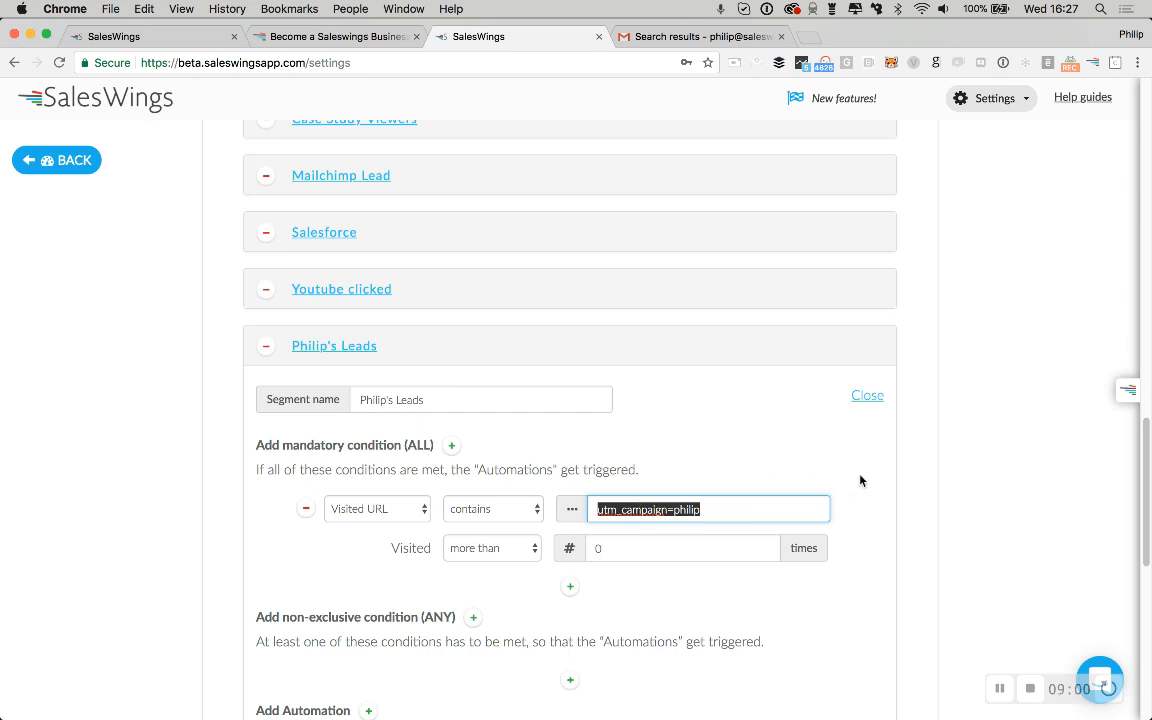
{"action": "scroll", "coordinate": [894, 509], "scroll_direction": "down", "scroll_amount": 7}
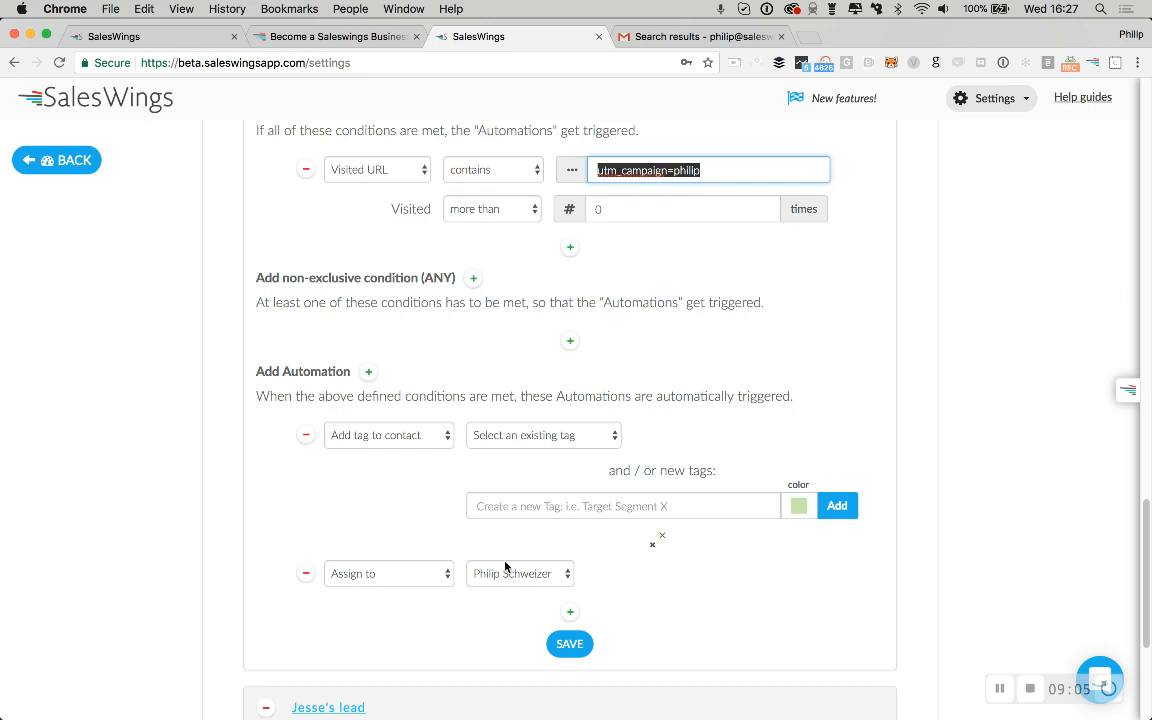
{"action": "scroll", "coordinate": [557, 474], "scroll_direction": "up", "scroll_amount": 9}
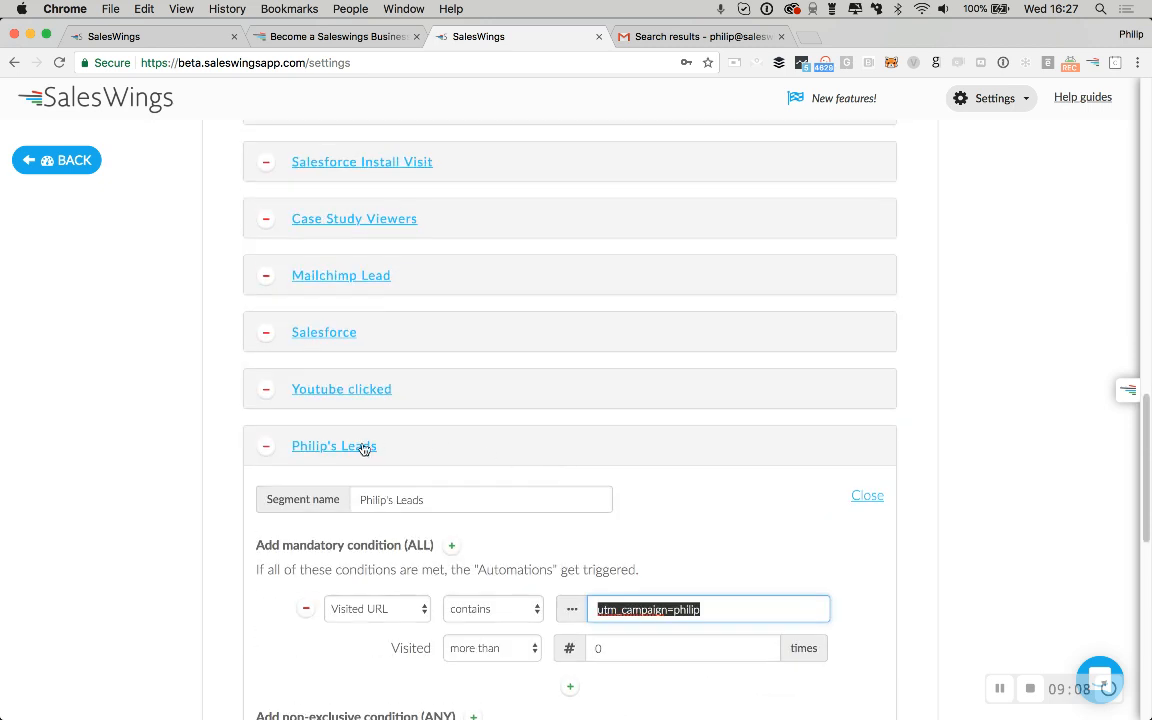
- Collapse the opened leads segment and the whole Segments, Tags, Point Lead Score & Automations section
{"action": "left_click", "coordinate": [364, 447]}
{"action": "scroll", "coordinate": [546, 296], "scroll_direction": "up", "scroll_amount": 20}
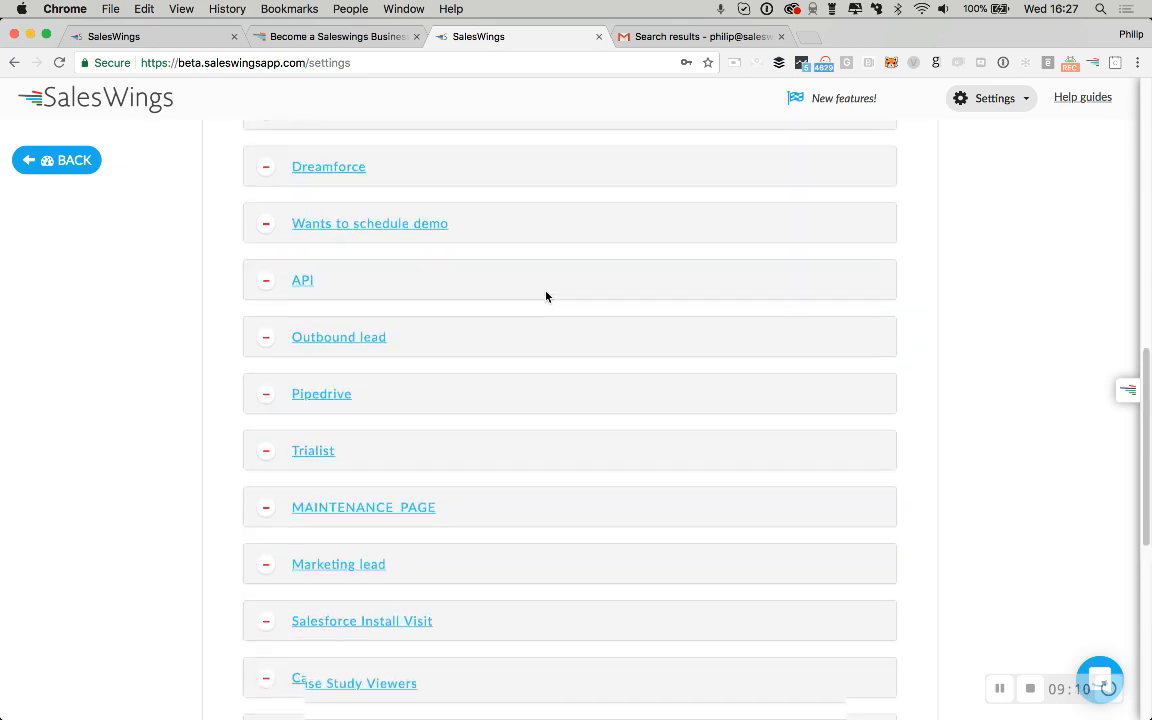
{"action": "scroll", "coordinate": [546, 296], "scroll_direction": "up", "scroll_amount": 5}
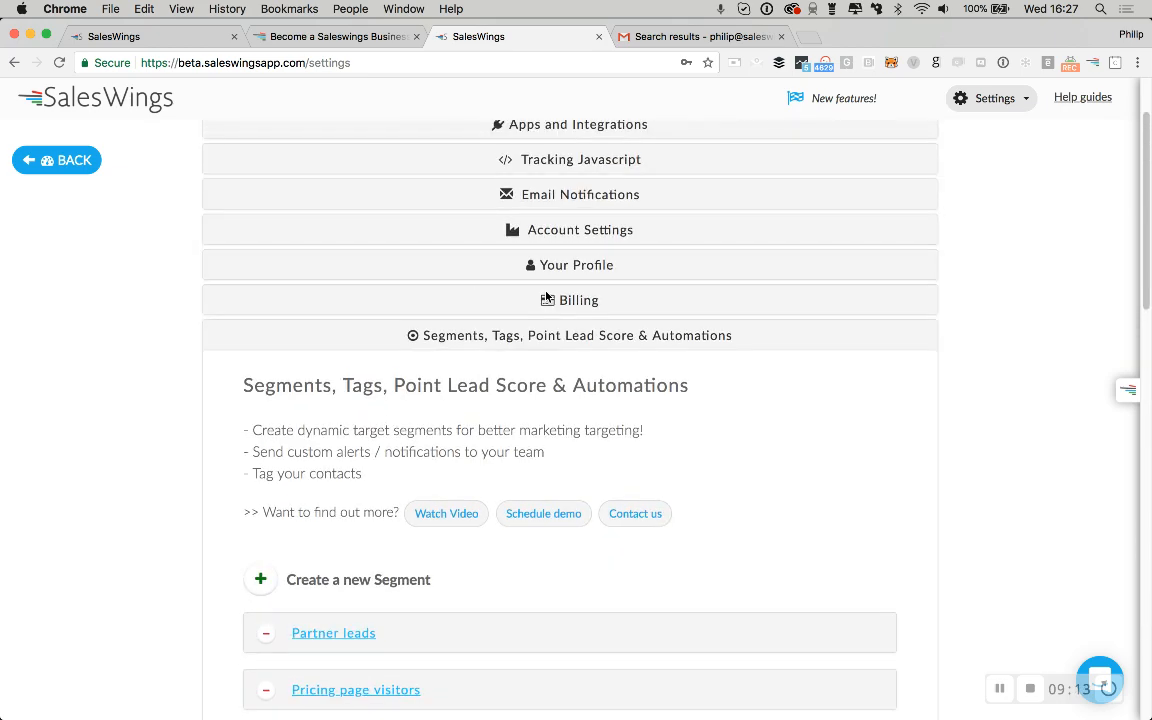
{"action": "left_click", "coordinate": [561, 337]}
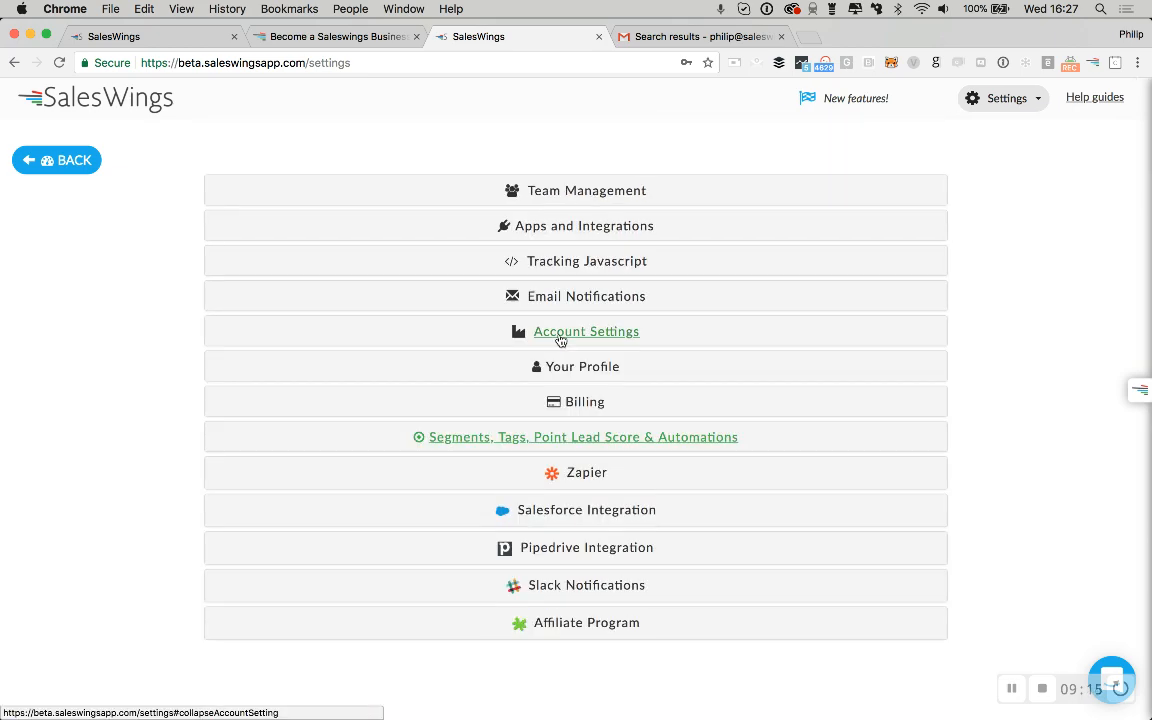